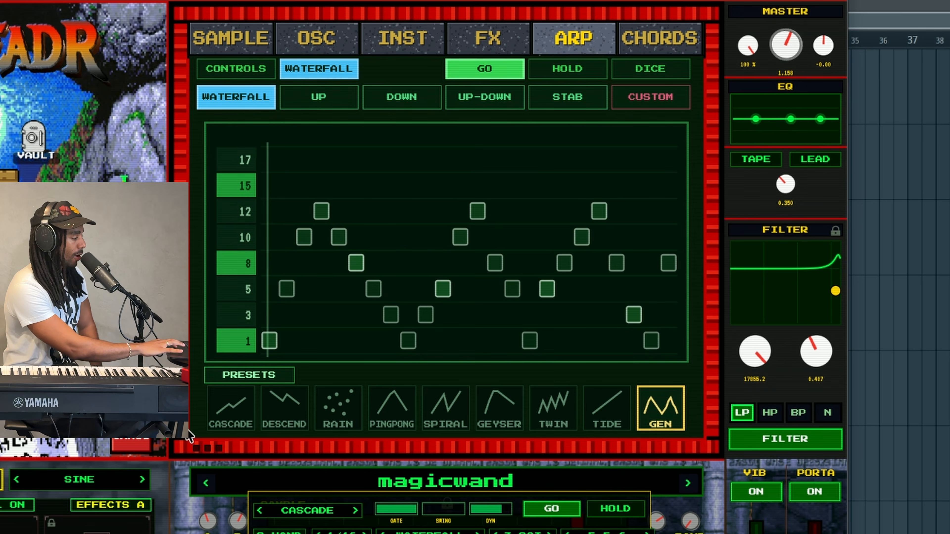
Audition the CASCADE, DESCEND, RAIN, TIDE and TWIN arp shapes, then load GEN
click(228, 415)
click(275, 415)
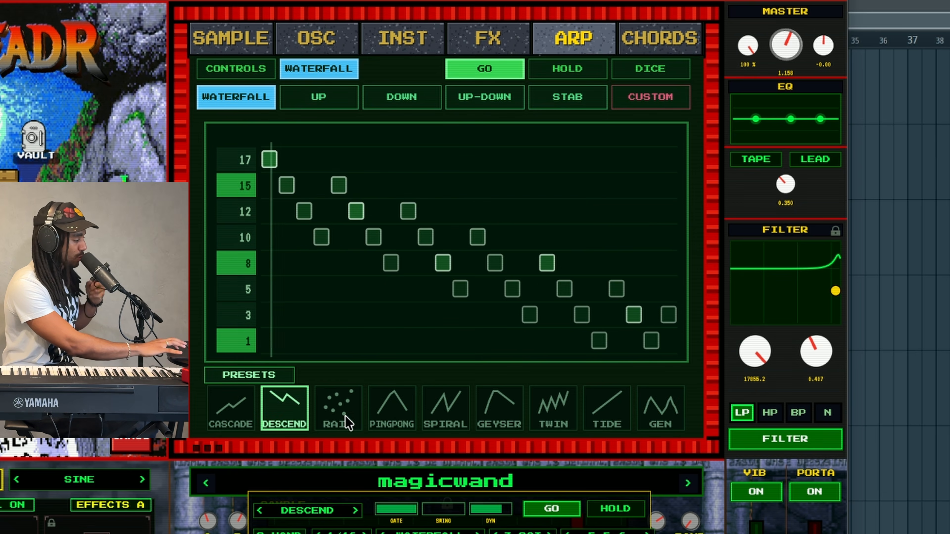
click(339, 415)
click(614, 416)
click(540, 415)
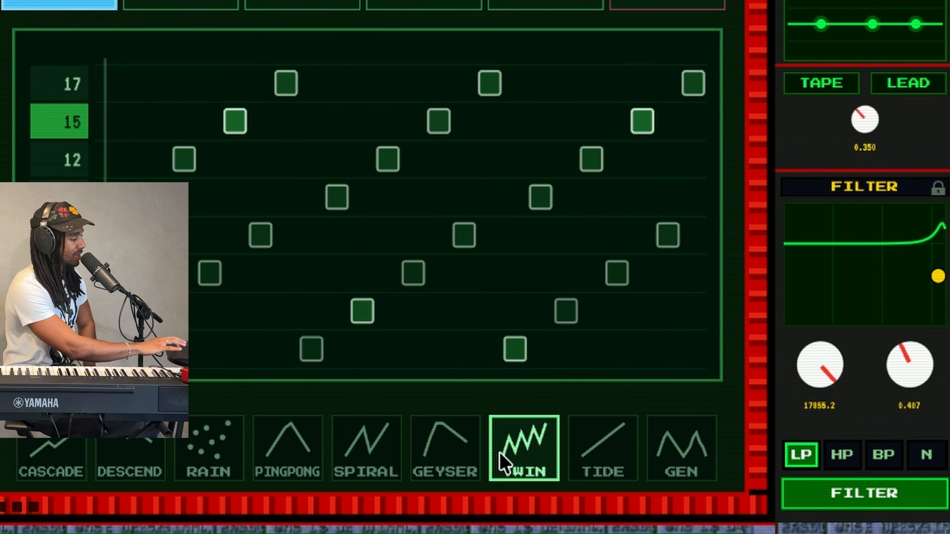
click(669, 447)
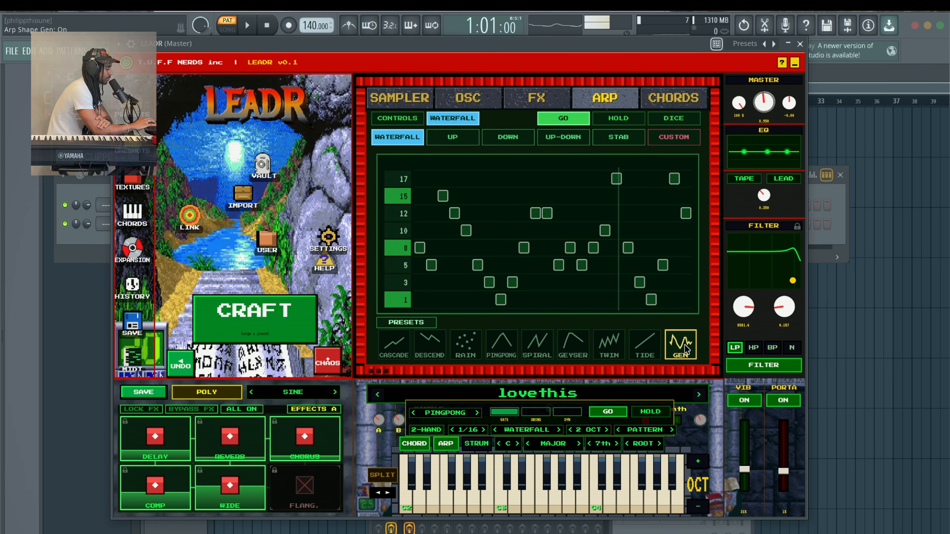
Regenerate the GEN pattern twice, forge two new random sample blends, and raise the vibrato
click(685, 345)
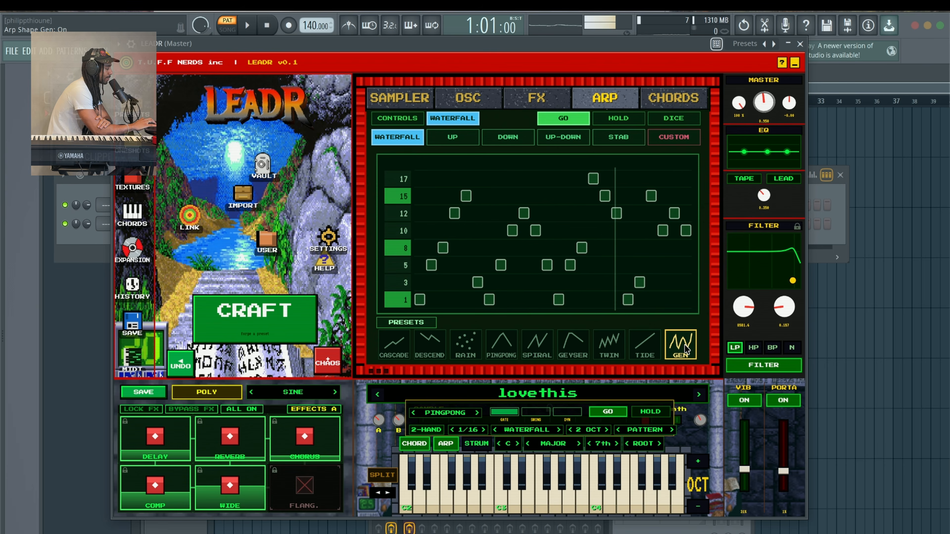
click(686, 345)
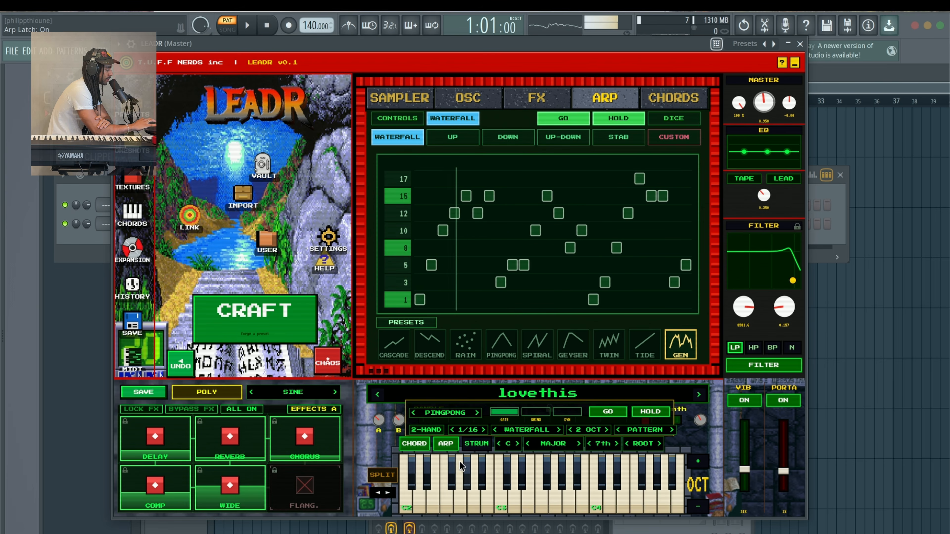
click(292, 321)
click(292, 321)
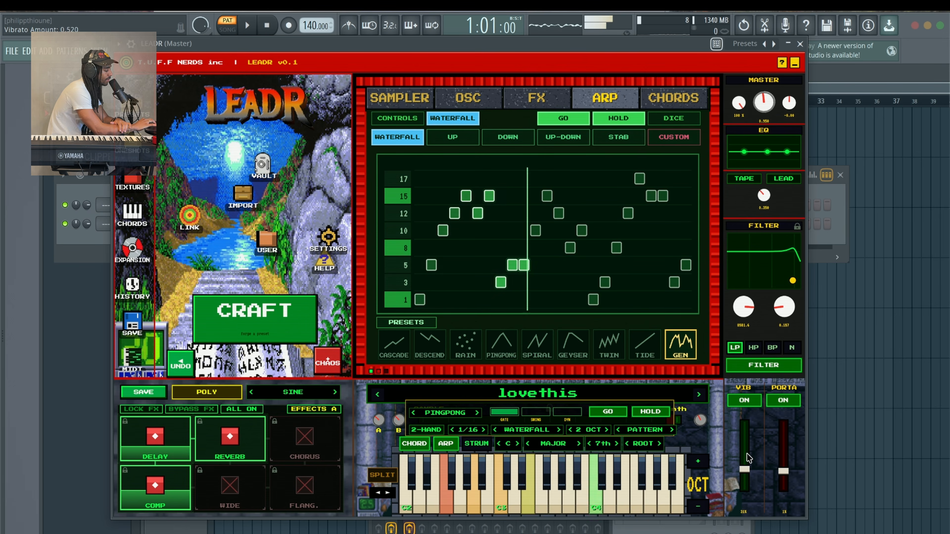
drag(744, 469, 747, 449)
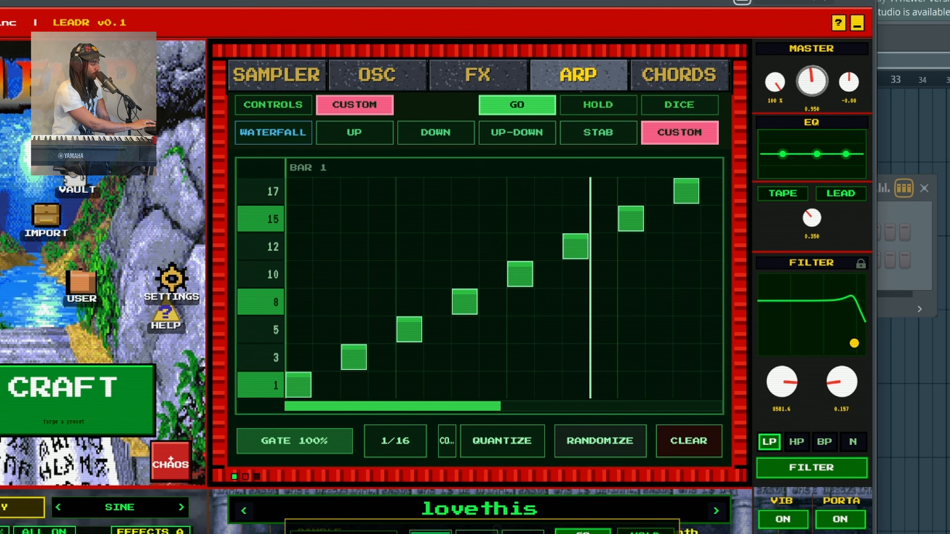
Clear the arp grid and paint a rising line, runs on rows 3 and 5, and single steps
click(708, 436)
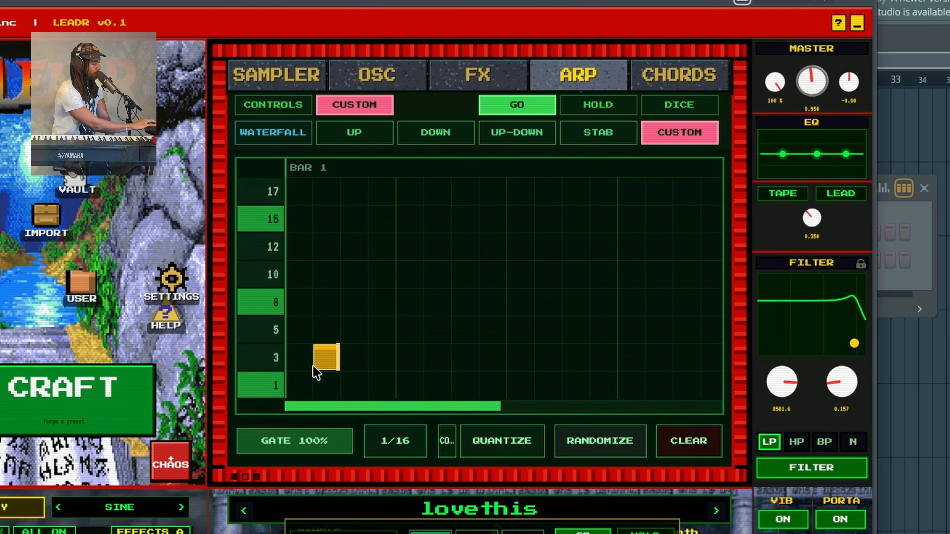
mouse_move(315, 368)
mouse_down()
mouse_move(547, 248)
mouse_move(682, 220)
mouse_up()
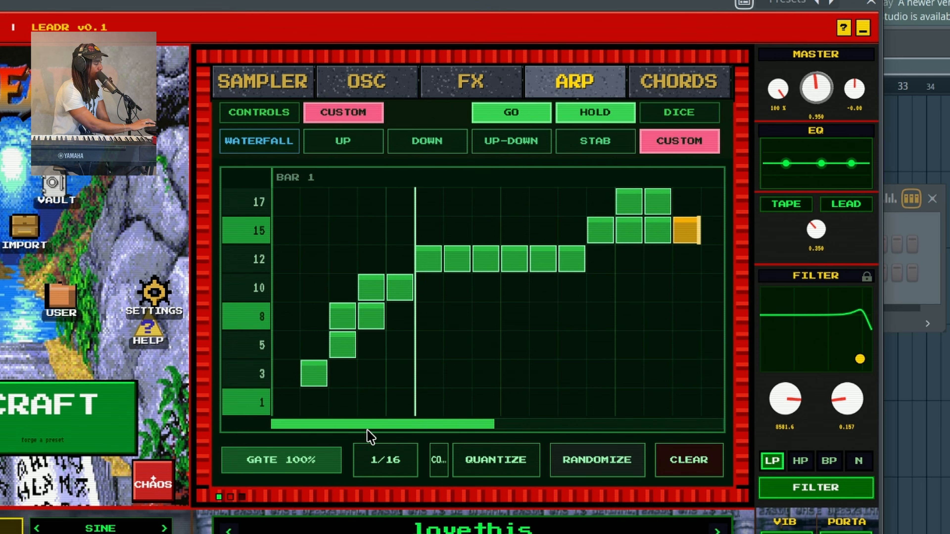
mouse_move(369, 374)
mouse_down()
mouse_move(628, 360)
mouse_move(713, 316)
mouse_up()
drag(542, 373, 710, 374)
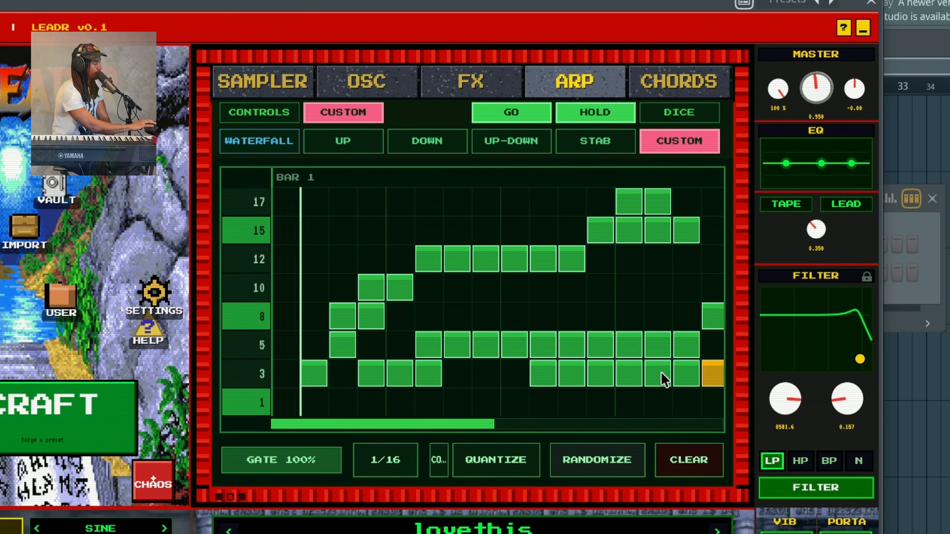
click(488, 316)
click(609, 295)
click(675, 264)
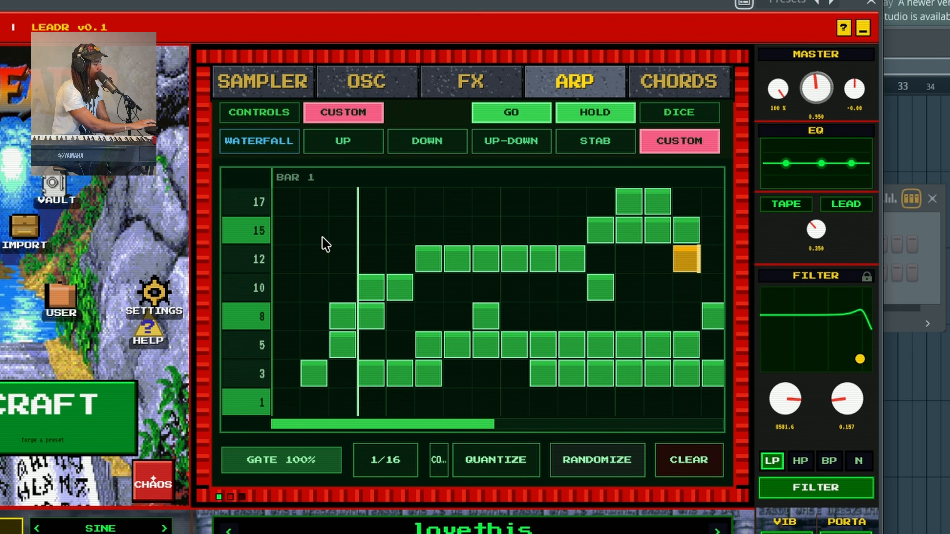
click(322, 240)
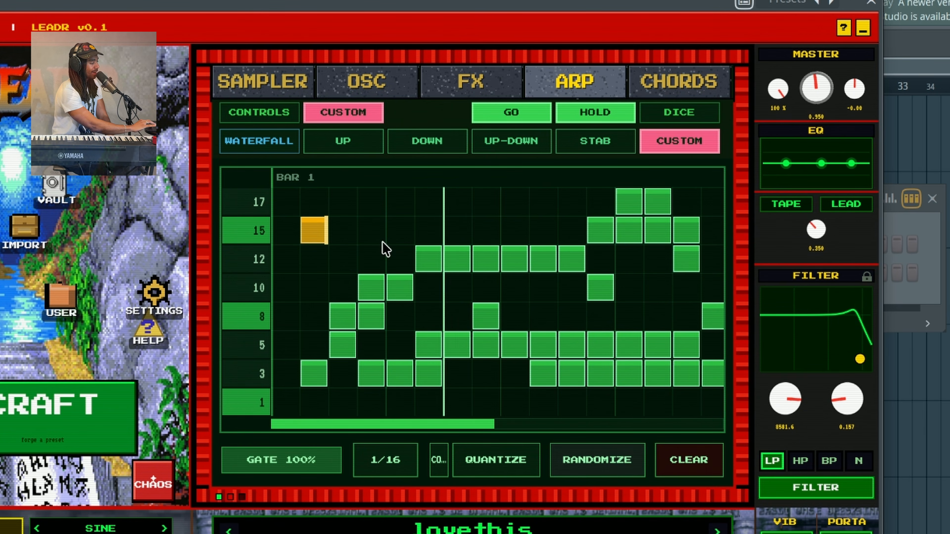
Erase steps on rows 3, 5, 8, 10 and 12 plus one column, then quantize
mouse_move(372, 287)
mouse_down()
mouse_move(402, 318)
mouse_move(426, 370)
mouse_up()
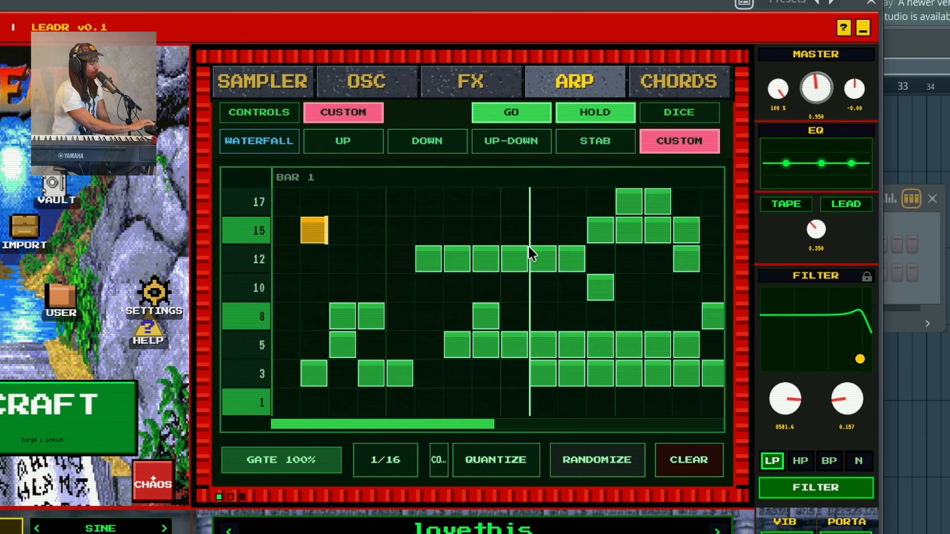
mouse_move(530, 254)
mouse_down()
mouse_move(529, 339)
mouse_move(545, 407)
mouse_move(593, 200)
mouse_up()
scroll(637, 354, right, 2)
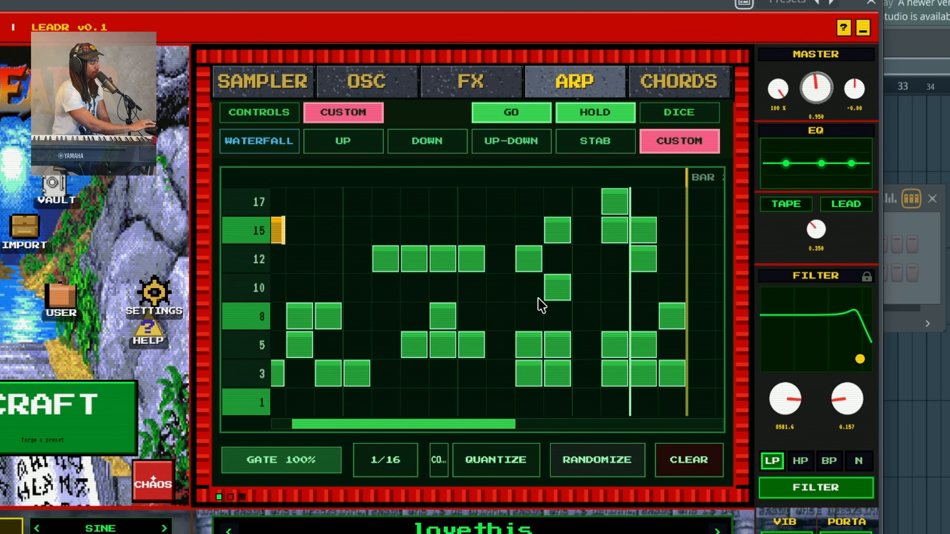
drag(434, 314, 421, 248)
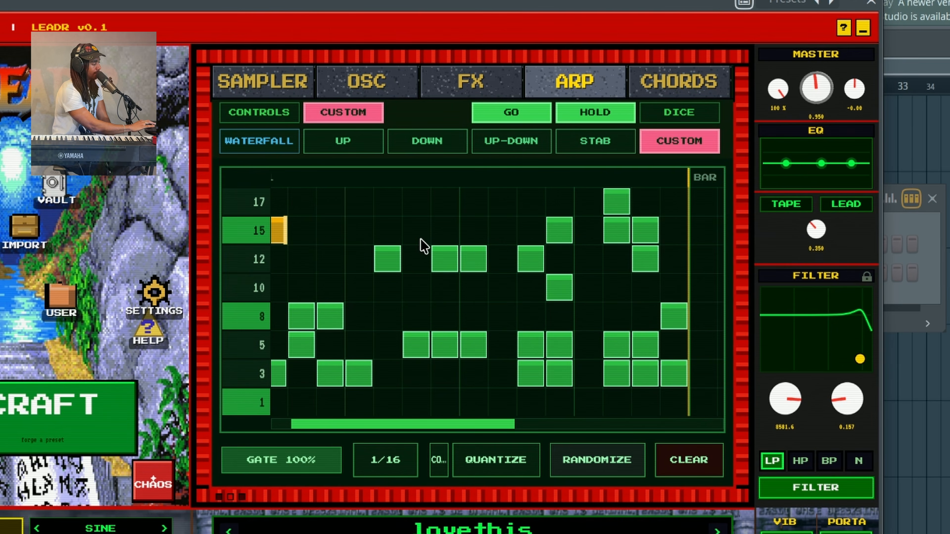
drag(468, 344, 432, 293)
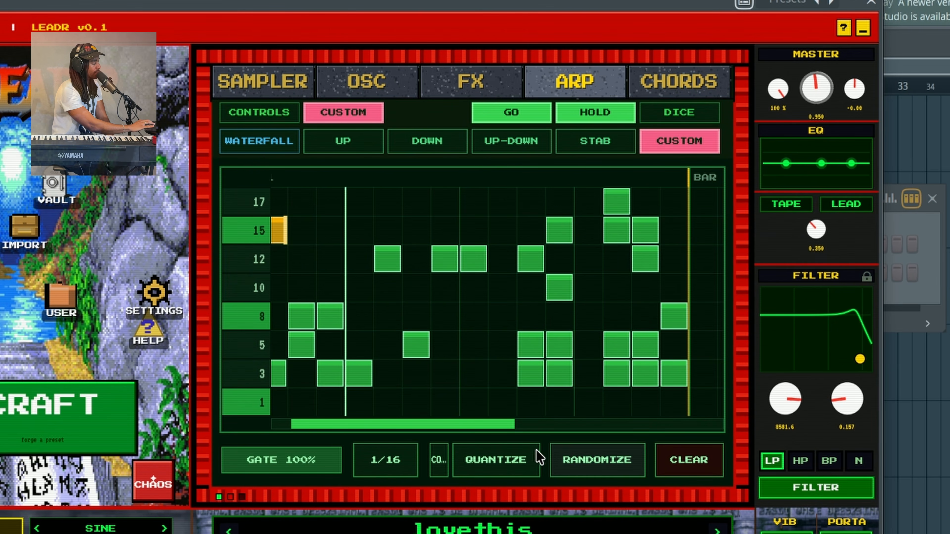
click(518, 461)
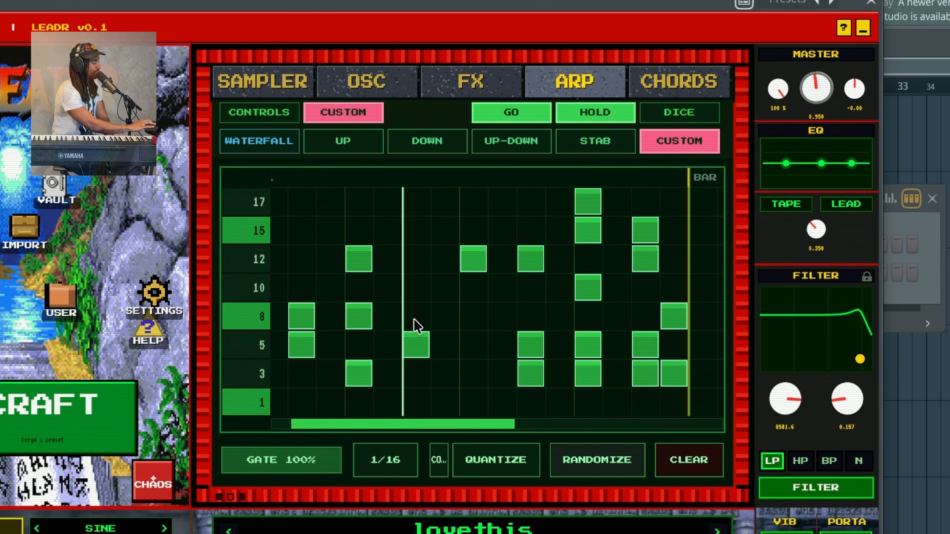
drag(407, 424, 328, 424)
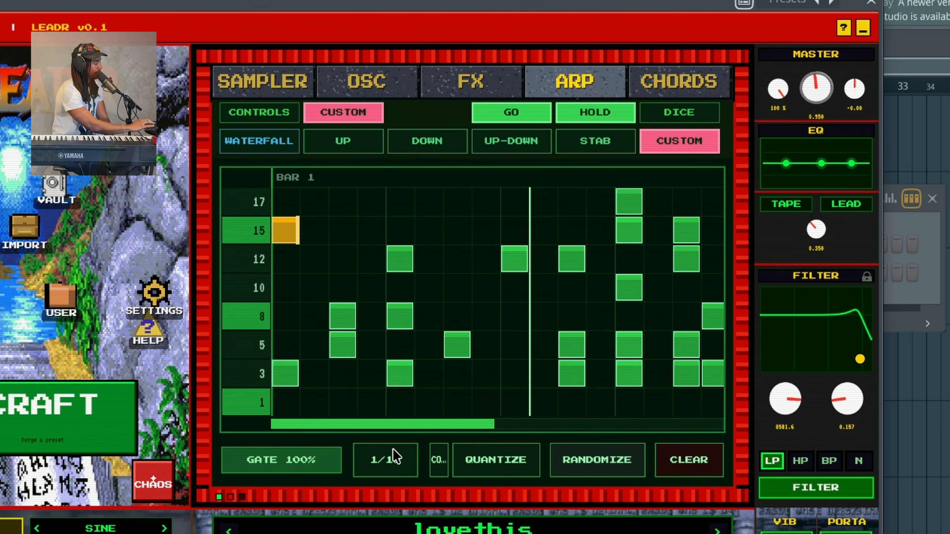
Set the arp gate to 33% and the swing to about 29%
click(259, 112)
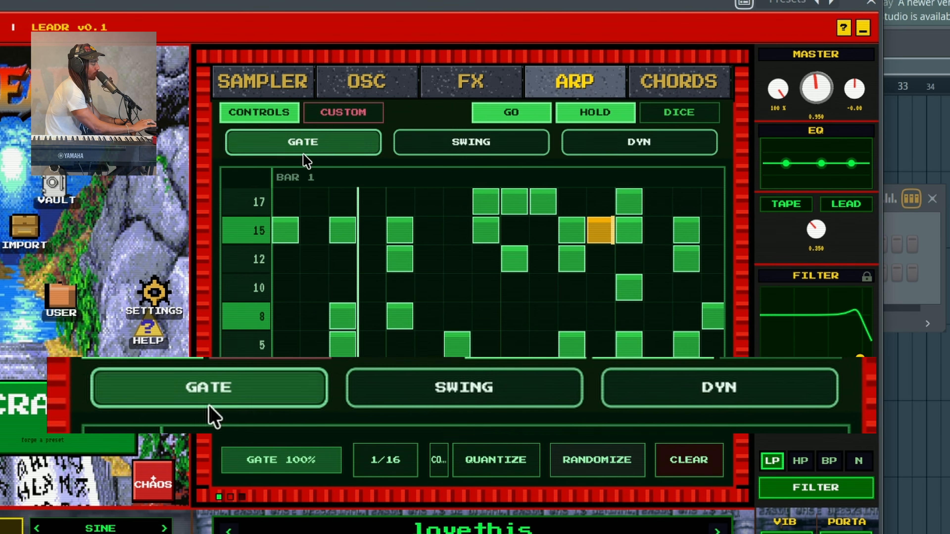
drag(341, 148, 339, 121)
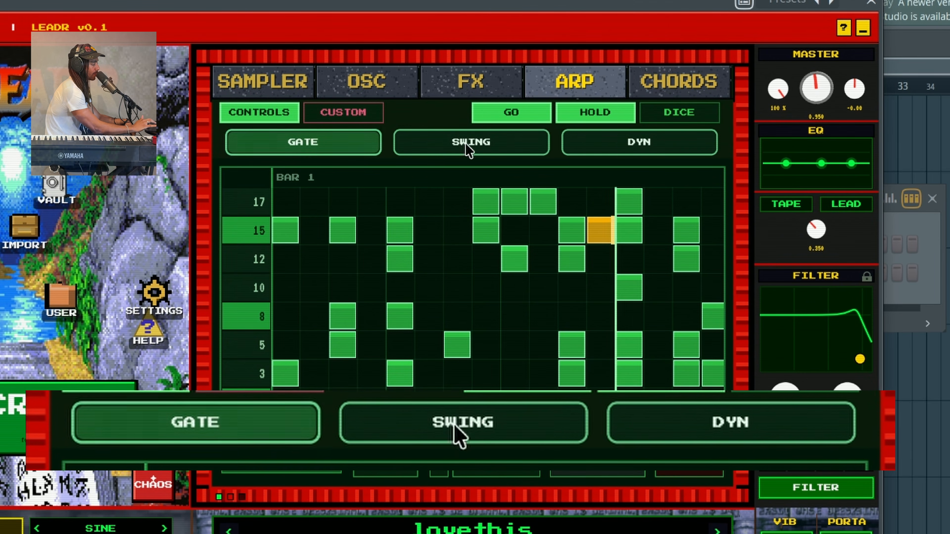
drag(471, 149, 483, 318)
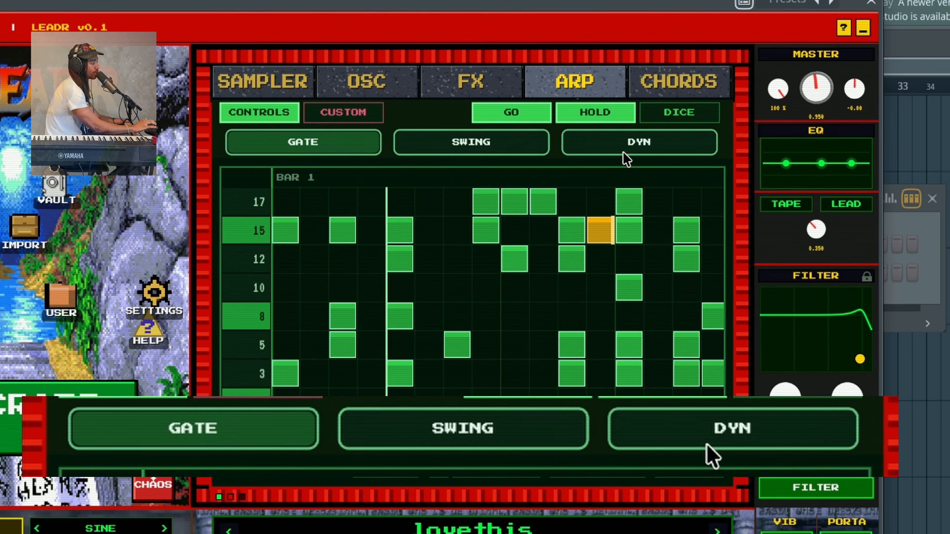
Roll DICE four times and RANDOMIZE the grid three times, viewing the pattern in bar 2
click(672, 112)
click(671, 107)
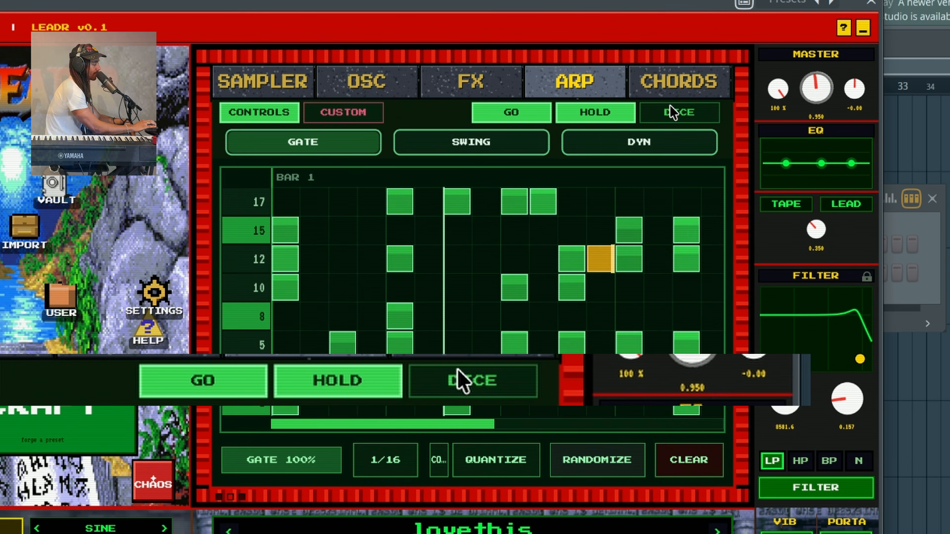
click(670, 108)
click(671, 107)
click(670, 107)
click(671, 107)
click(612, 461)
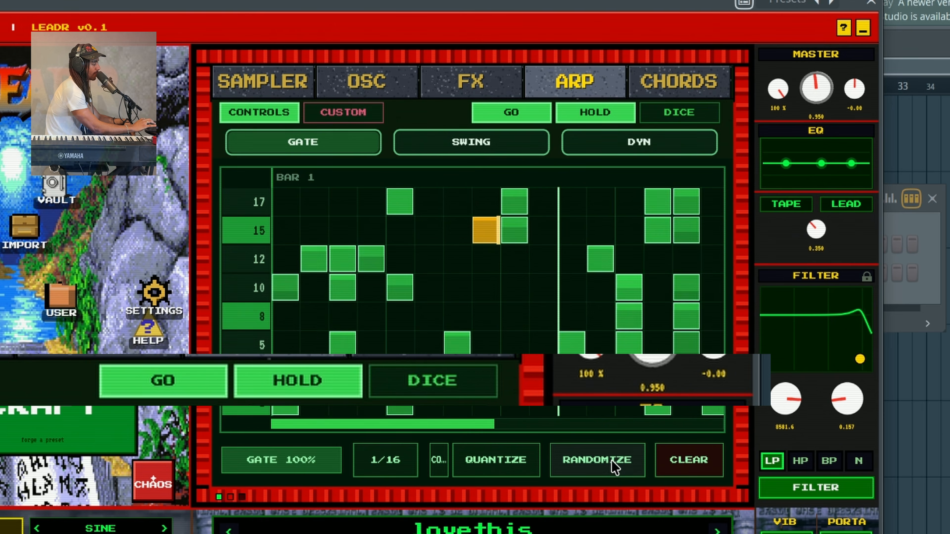
click(612, 461)
click(612, 461)
click(612, 461)
click(612, 461)
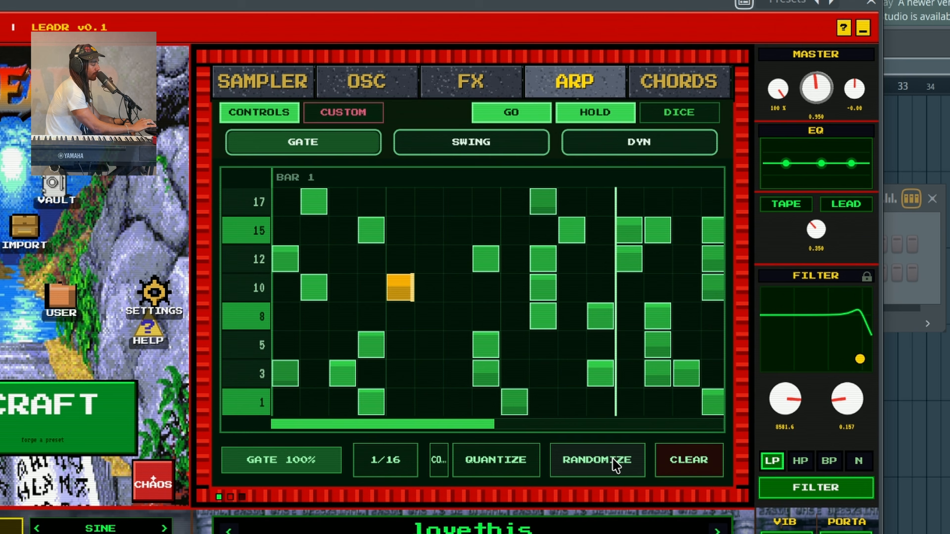
drag(386, 423, 561, 422)
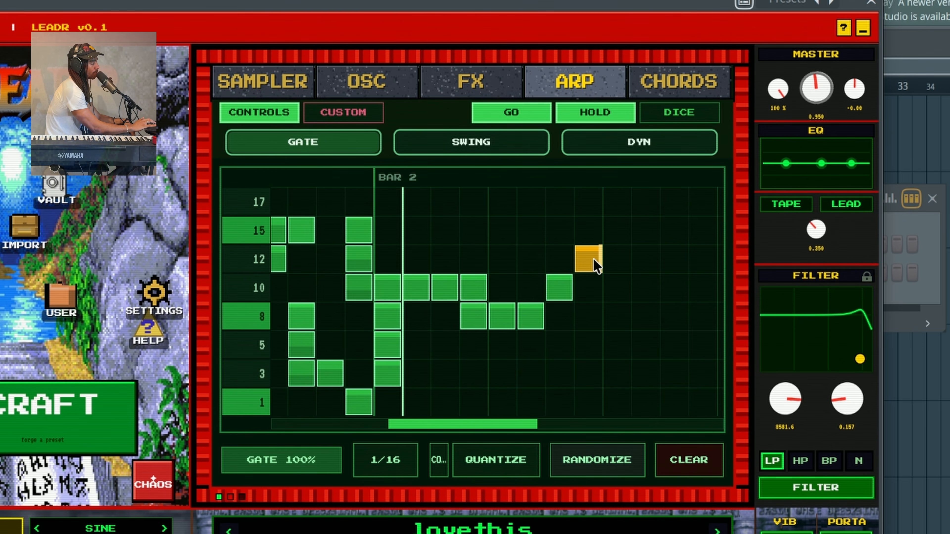
drag(515, 426, 479, 409)
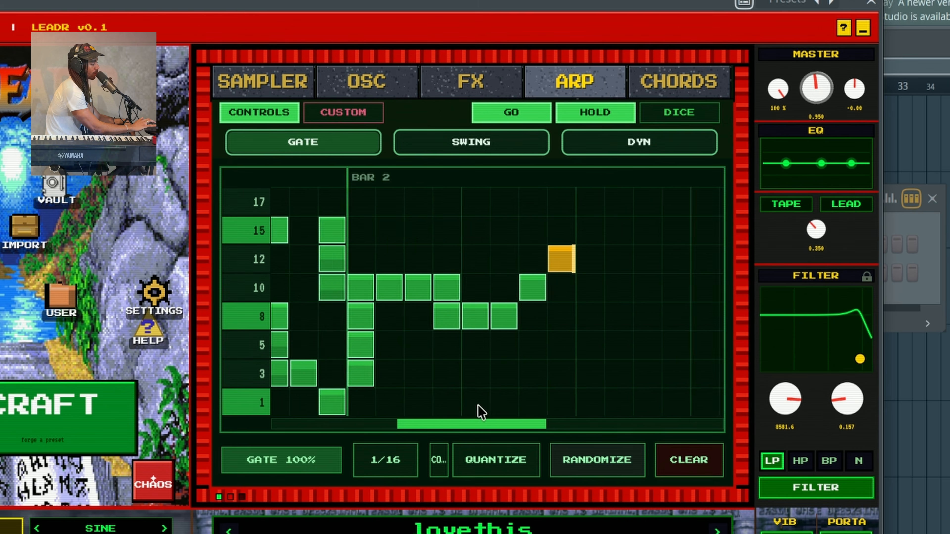
drag(463, 420, 492, 409)
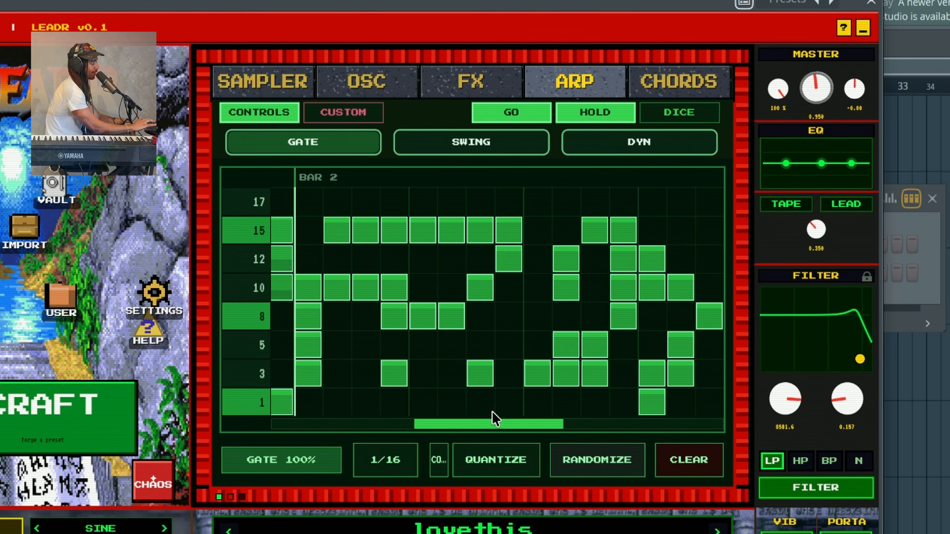
Clear the grid, then duplicate the arp pattern repeatedly out to bar 16
click(689, 457)
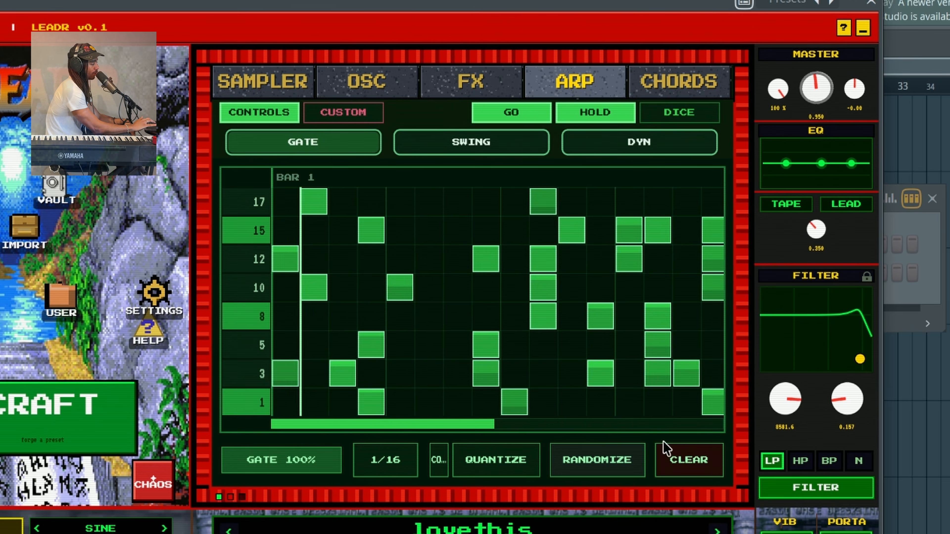
click(689, 458)
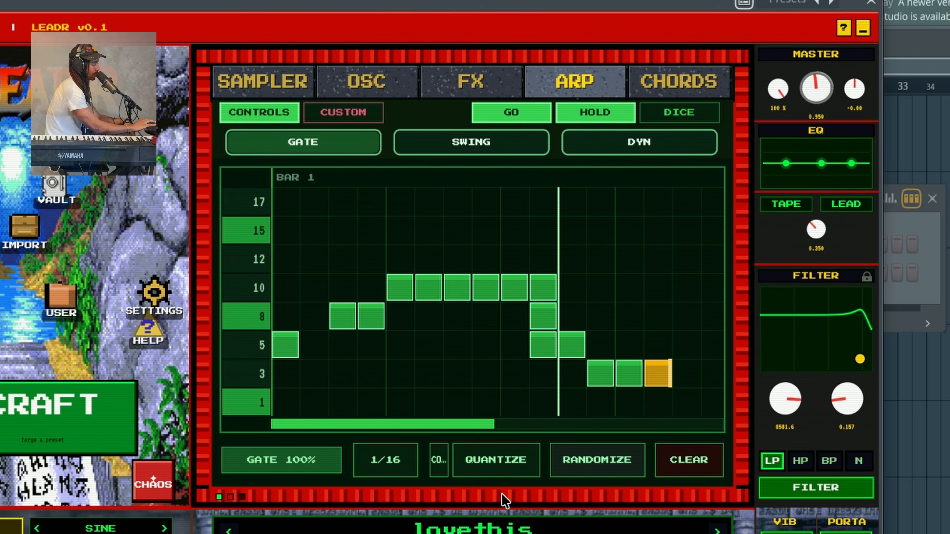
click(439, 468)
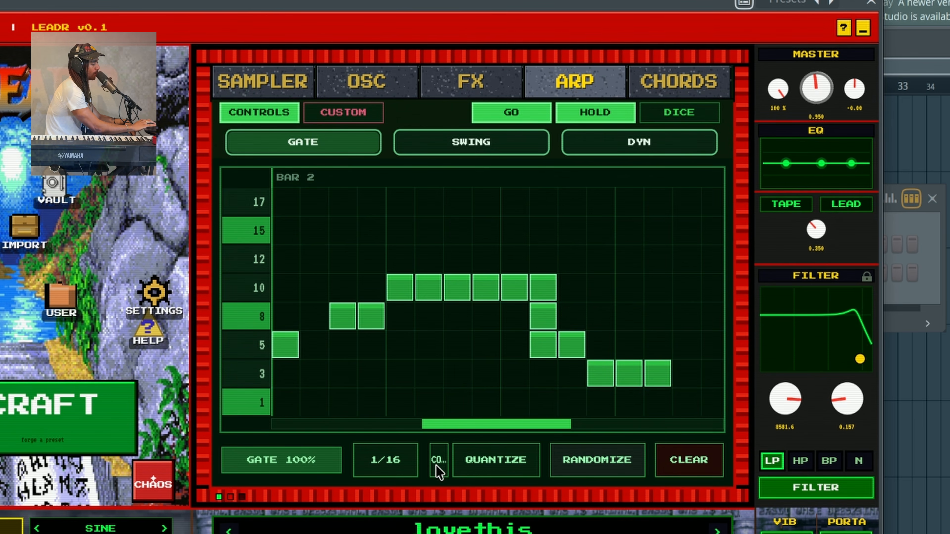
click(439, 467)
click(439, 468)
click(439, 467)
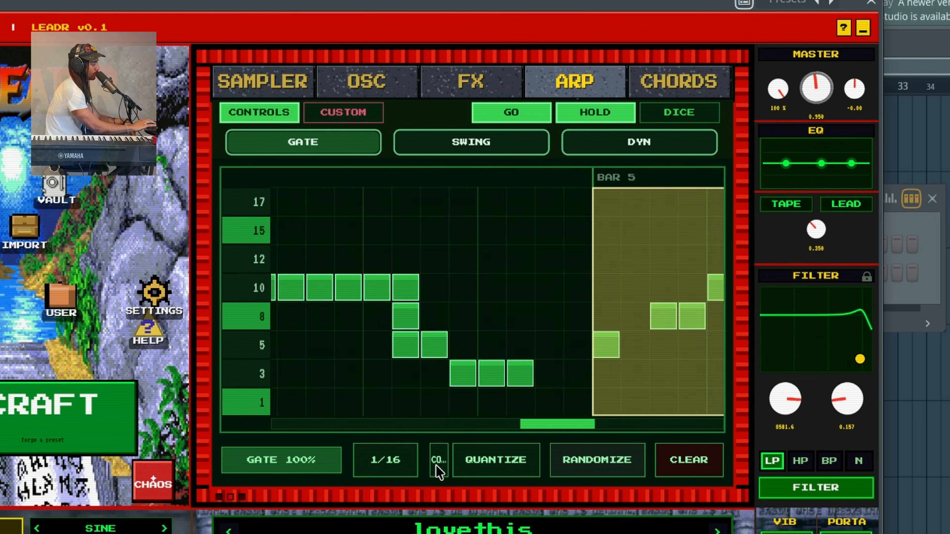
click(439, 468)
click(440, 468)
click(439, 468)
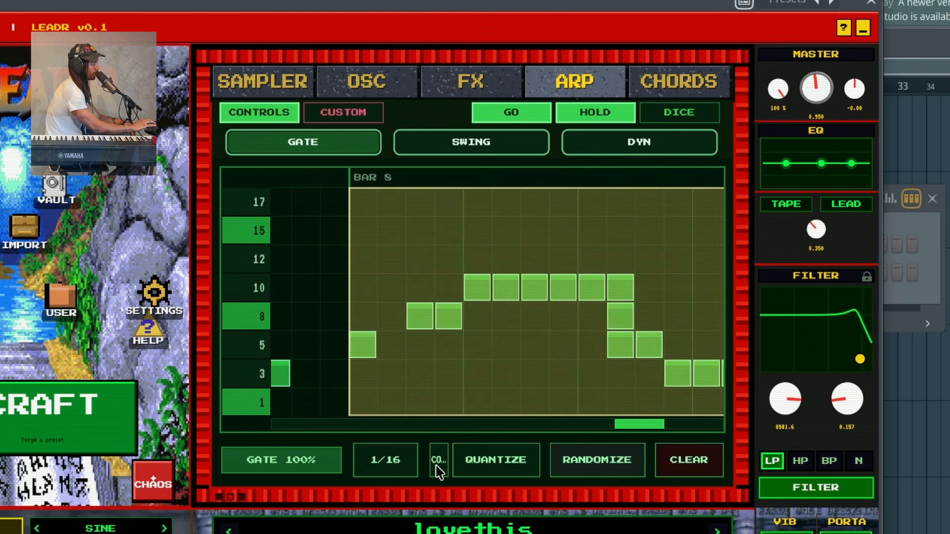
click(438, 468)
click(437, 468)
click(437, 468)
click(438, 467)
click(438, 467)
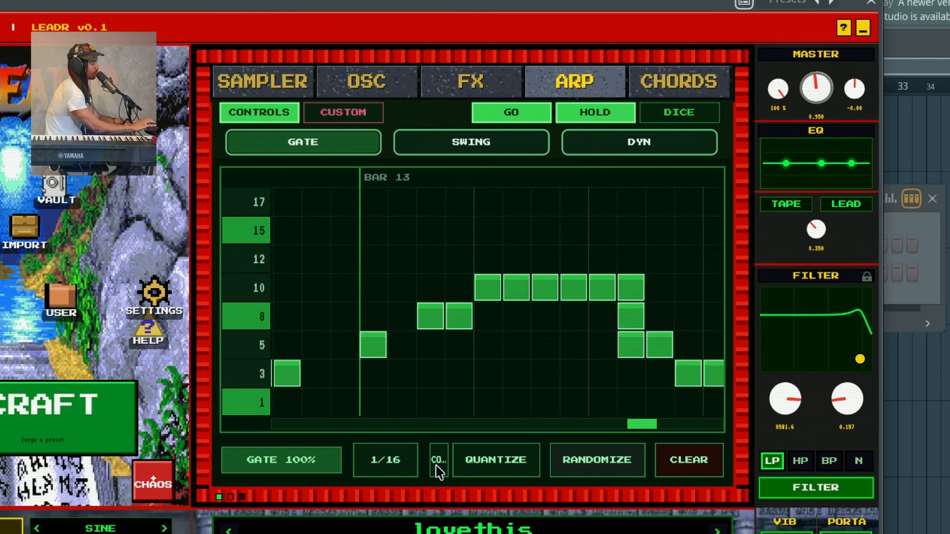
click(437, 467)
click(438, 468)
click(438, 468)
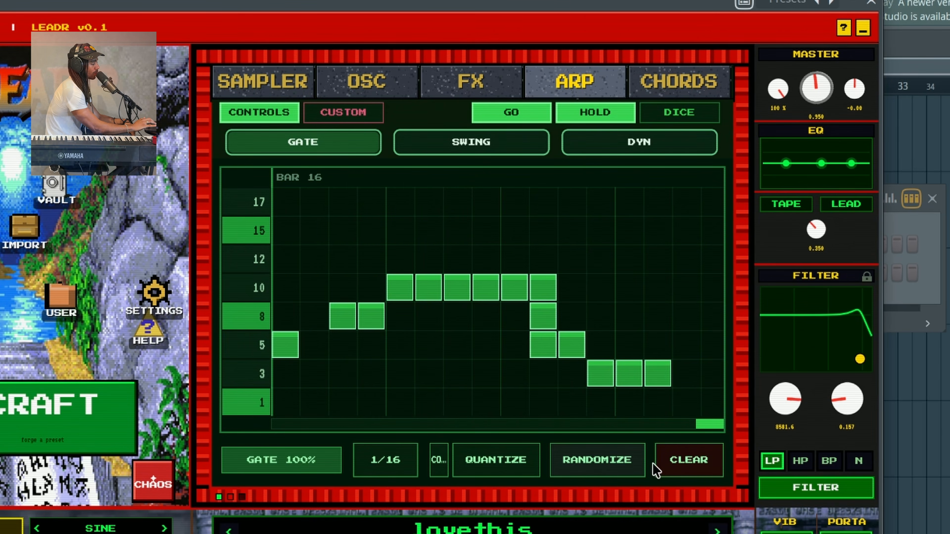
Clear all notes and cycle the arp rate through 1/32 and 1/16 to 1/4
click(660, 471)
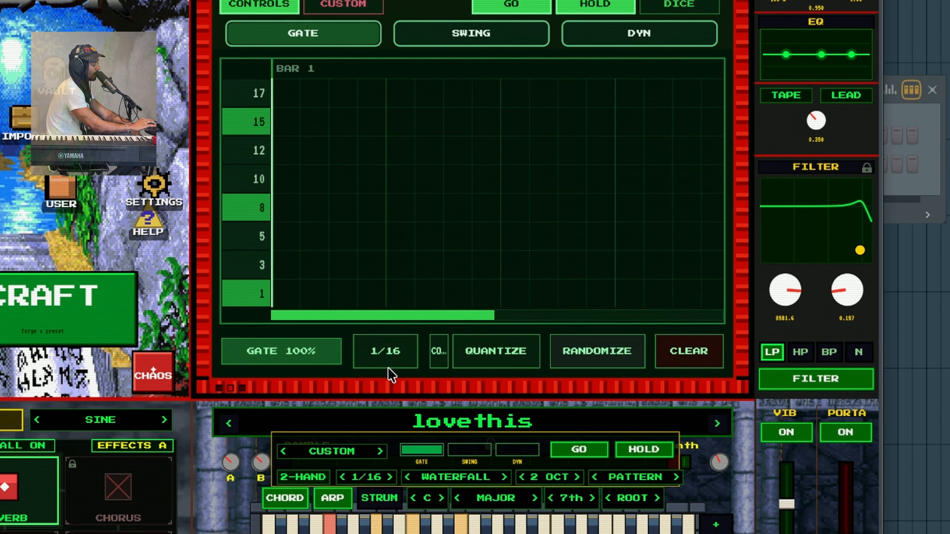
click(387, 460)
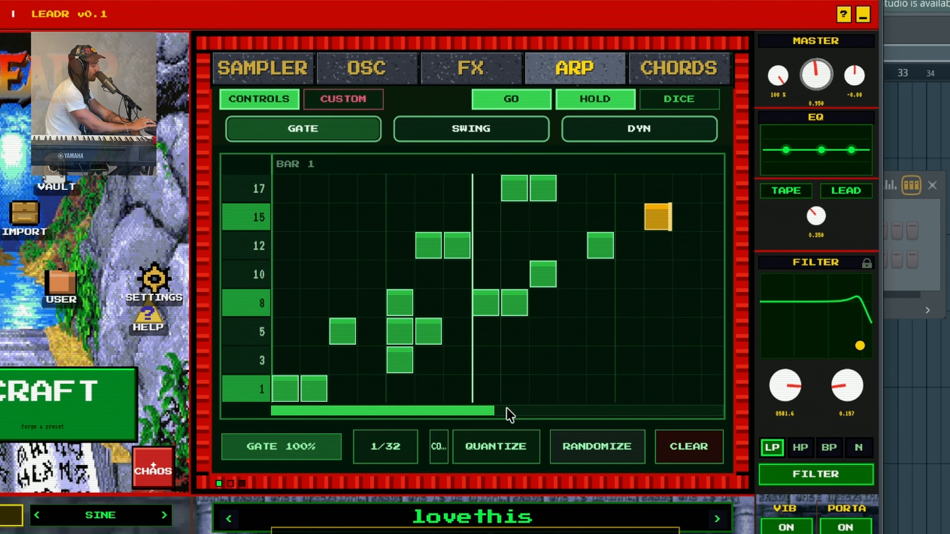
click(680, 460)
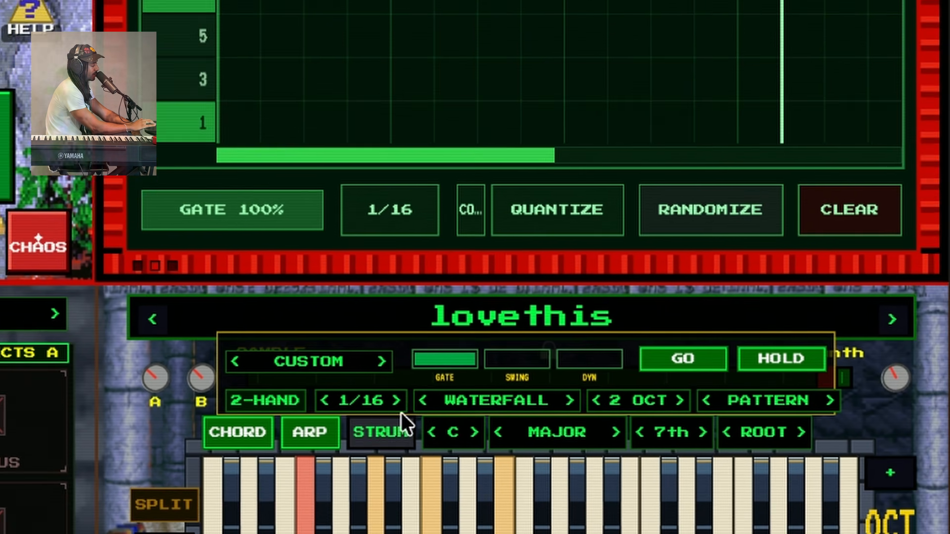
click(399, 405)
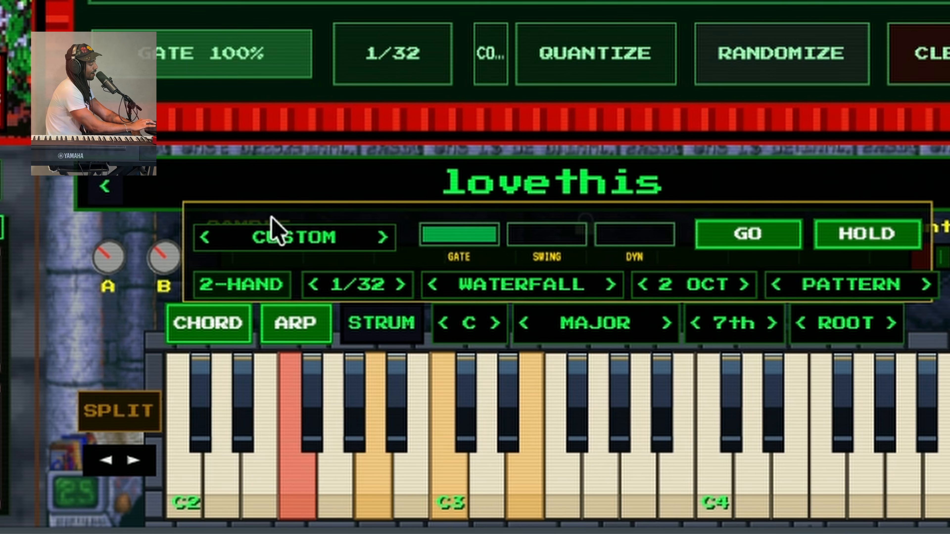
click(382, 52)
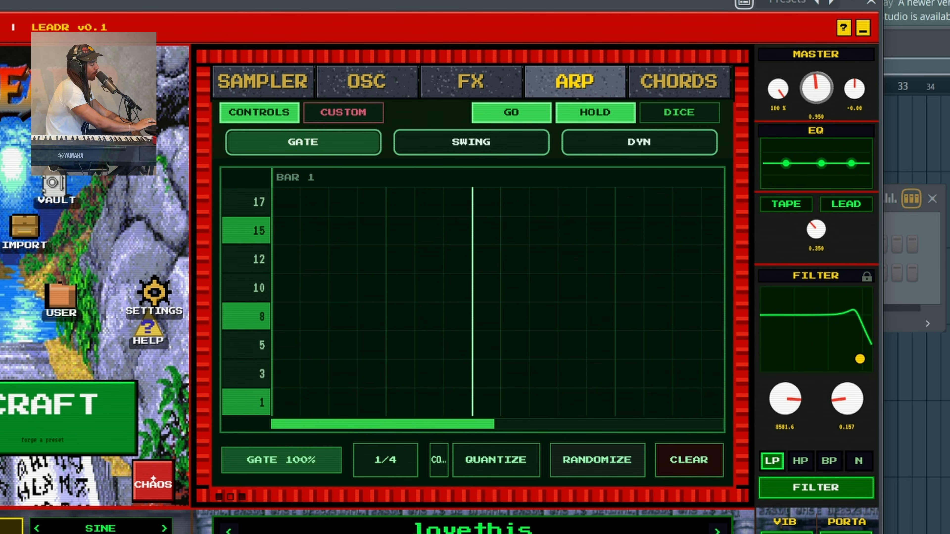
In the chord settings, try the Minor then Major scale and enable custom per-degree mode
click(650, 87)
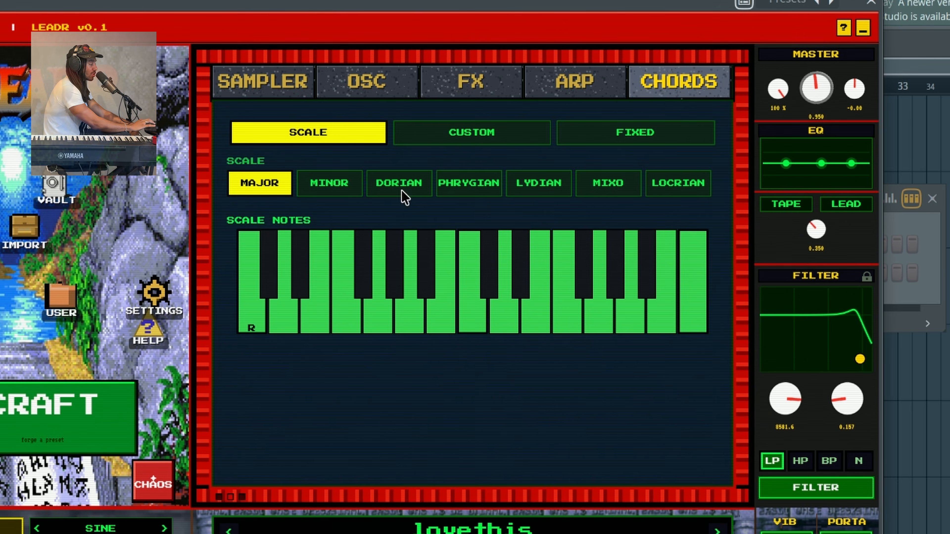
click(324, 184)
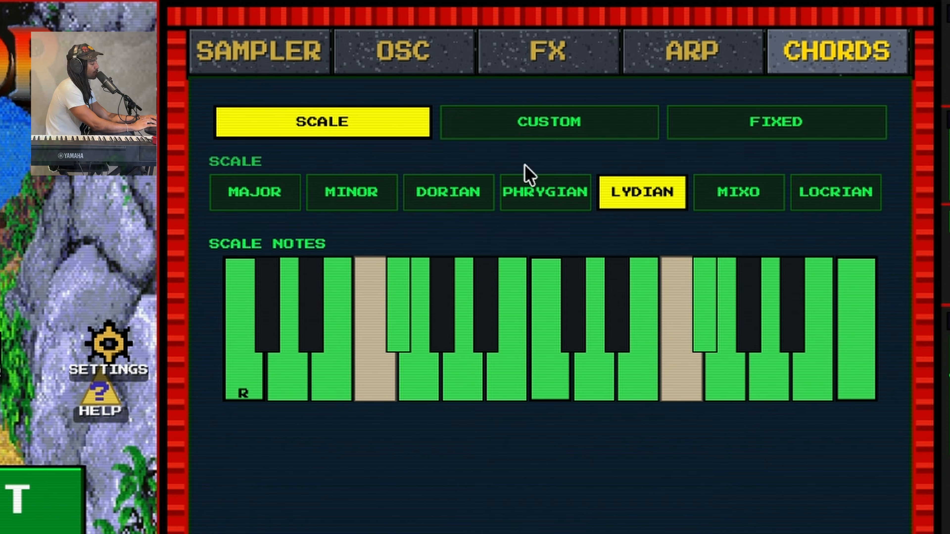
click(258, 198)
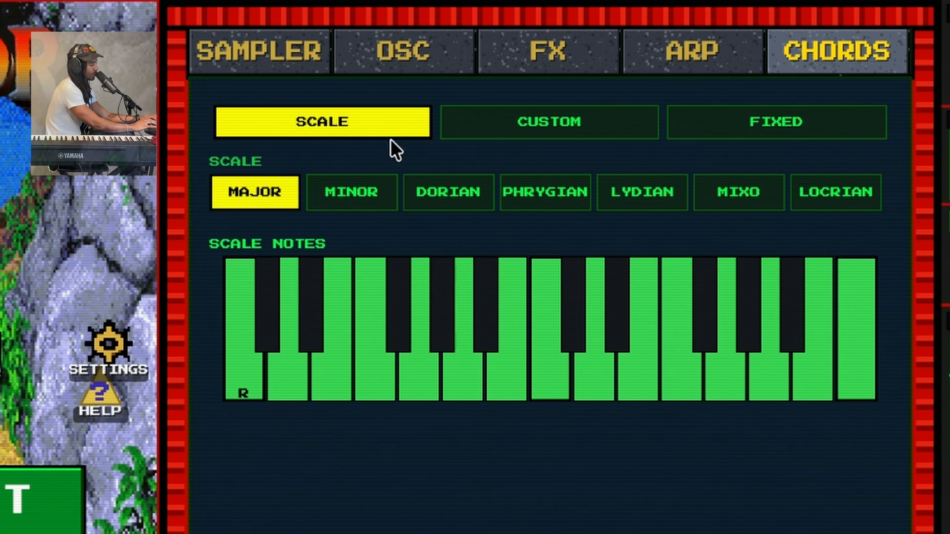
click(517, 135)
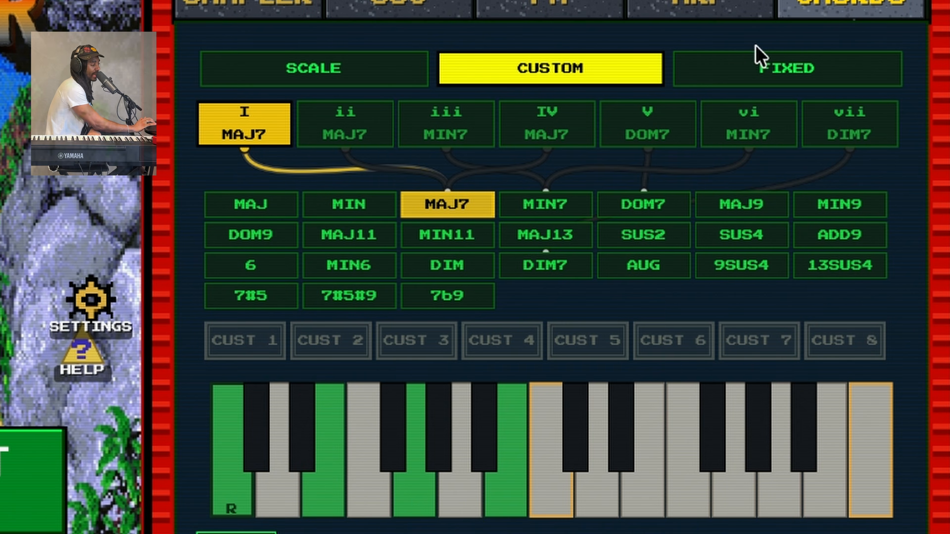
On degree ii, audition MIN and MIN11, then settle on MAJ7 and play it from D3
click(351, 129)
click(245, 123)
click(328, 125)
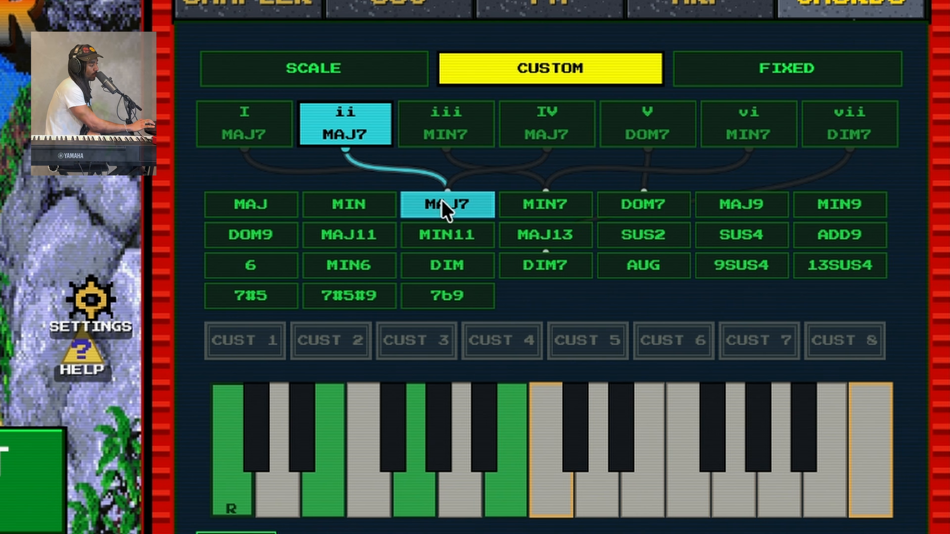
click(349, 204)
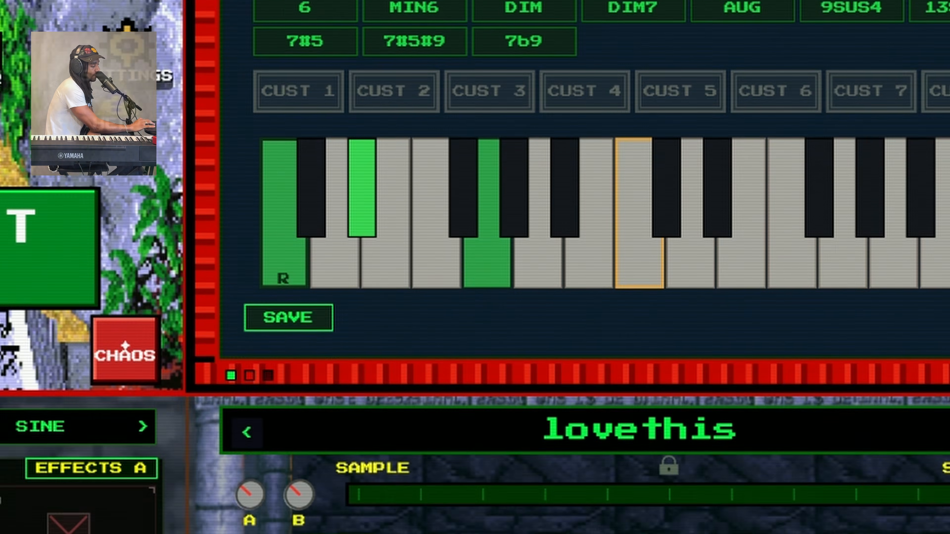
click(577, 488)
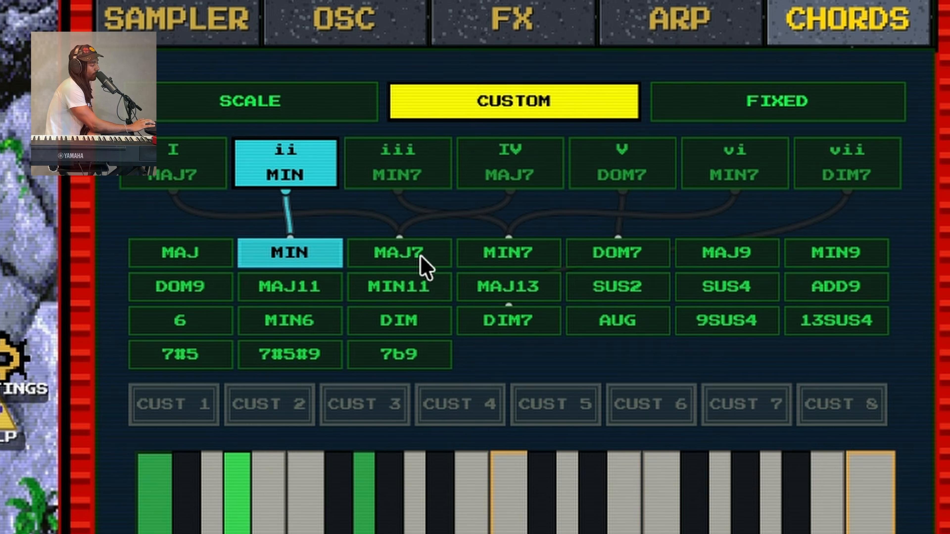
click(427, 285)
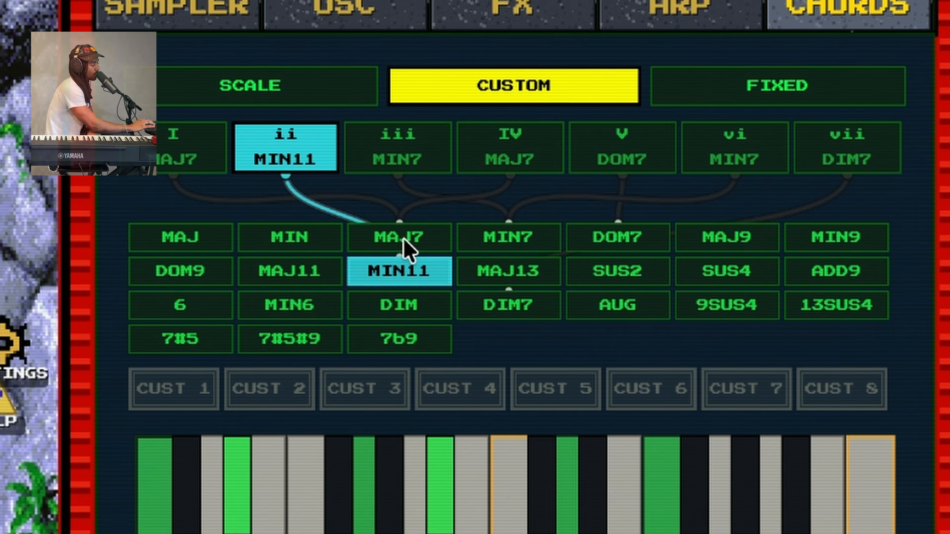
click(399, 253)
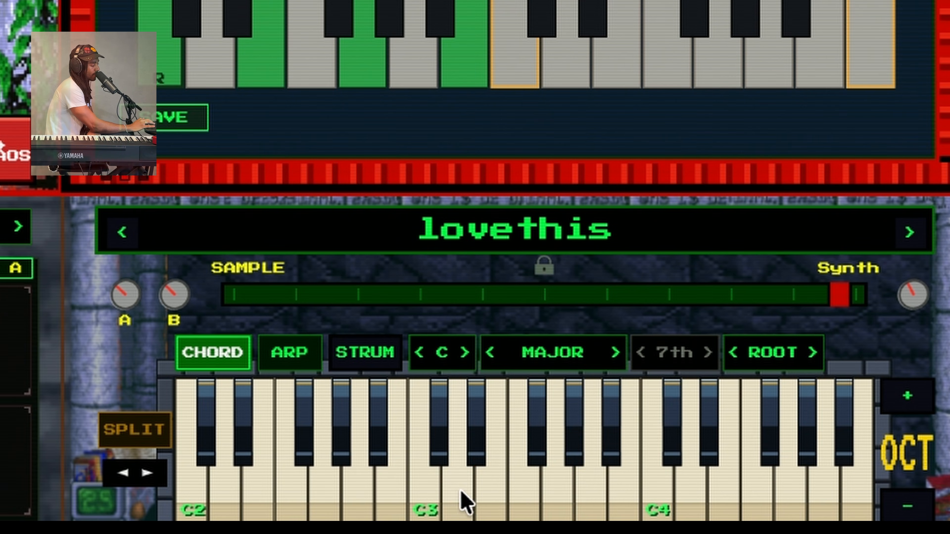
click(462, 493)
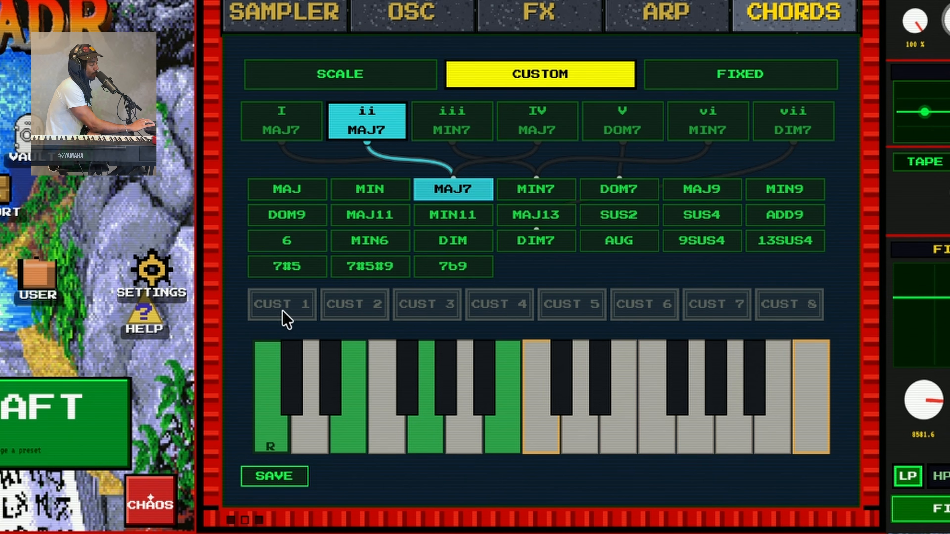
Assign CUST 1 to degree ii and build it from the notes F, A# and upper C
click(282, 304)
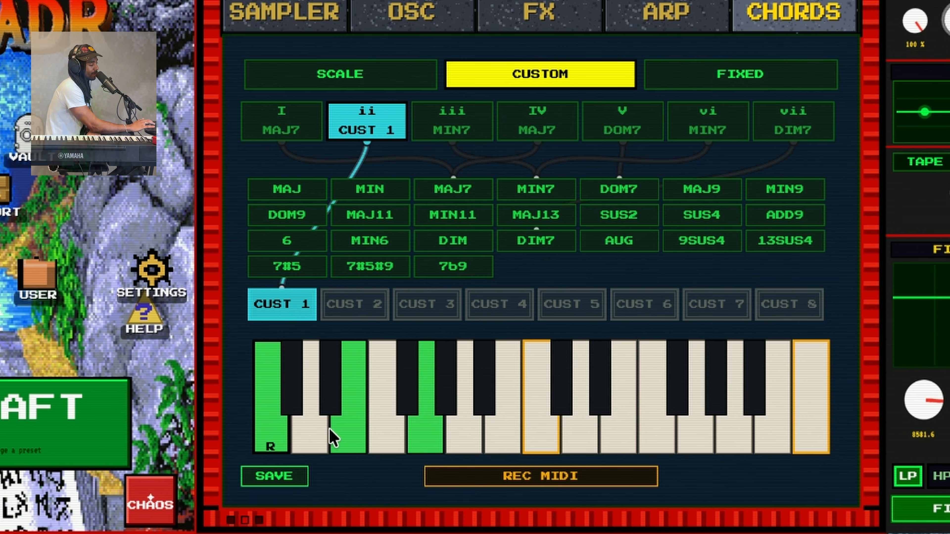
click(404, 417)
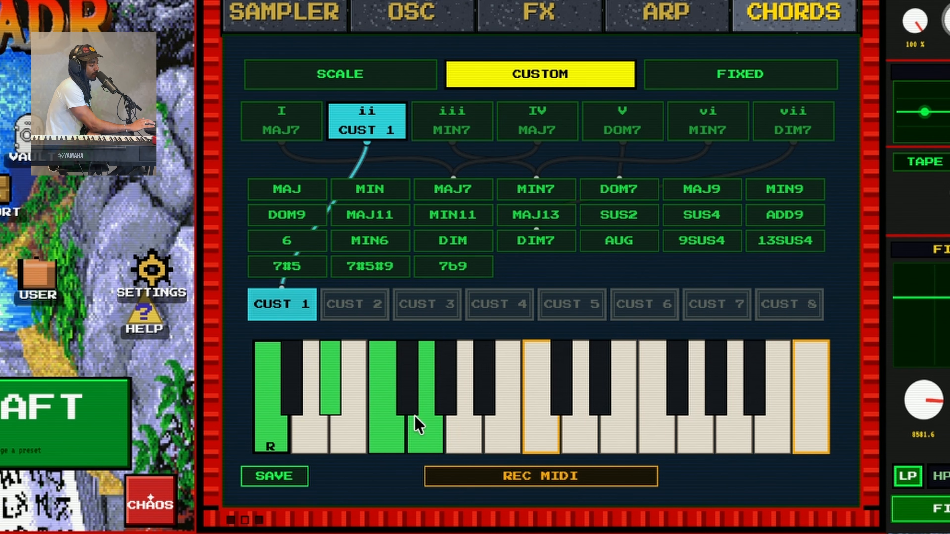
click(458, 398)
click(501, 418)
click(486, 409)
click(488, 423)
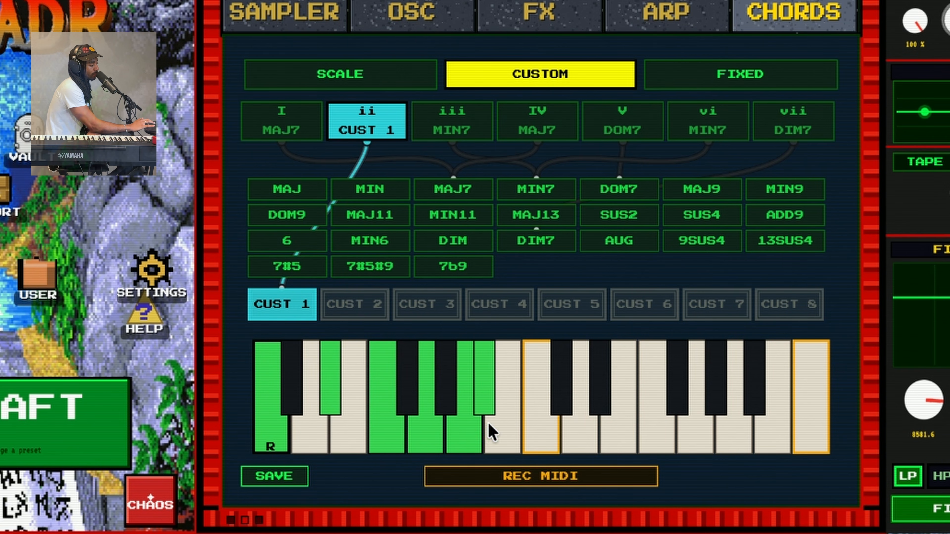
click(477, 424)
click(530, 421)
Audition the I, custom ii, DOM7 and 7#5#9 chords plus F2, G2, C2, then select FIXED
click(508, 520)
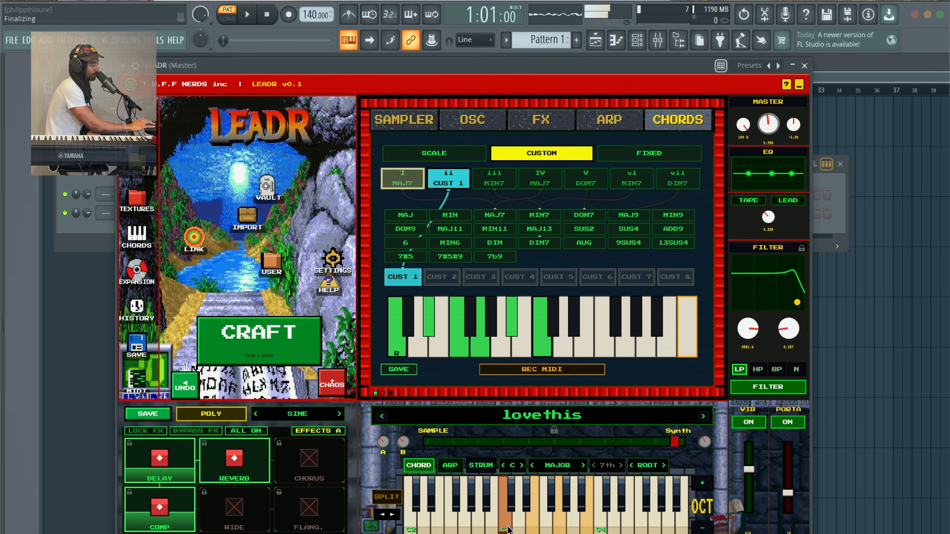
click(520, 528)
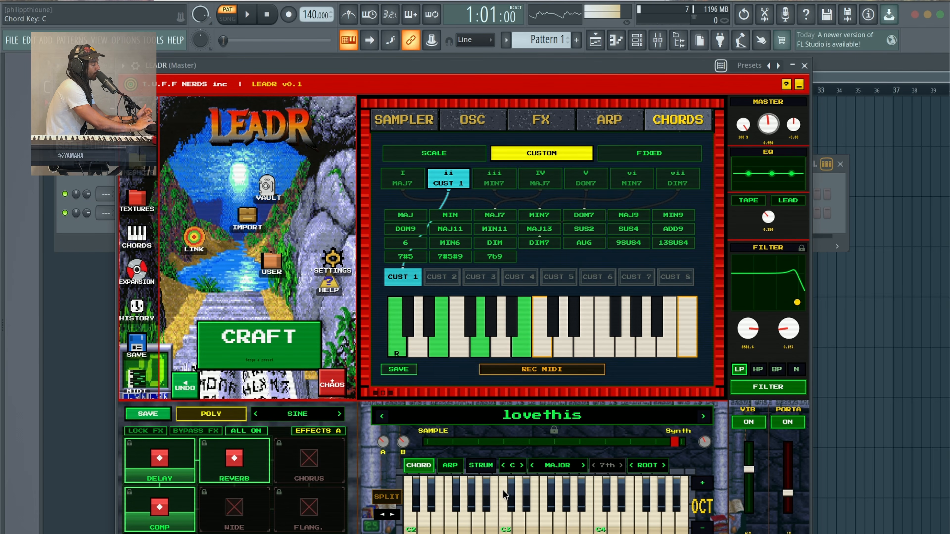
click(572, 183)
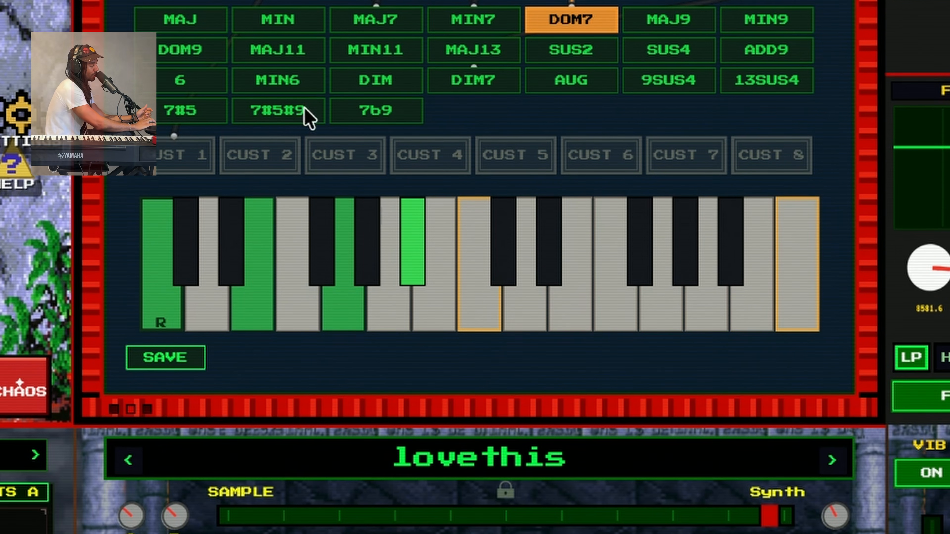
click(287, 235)
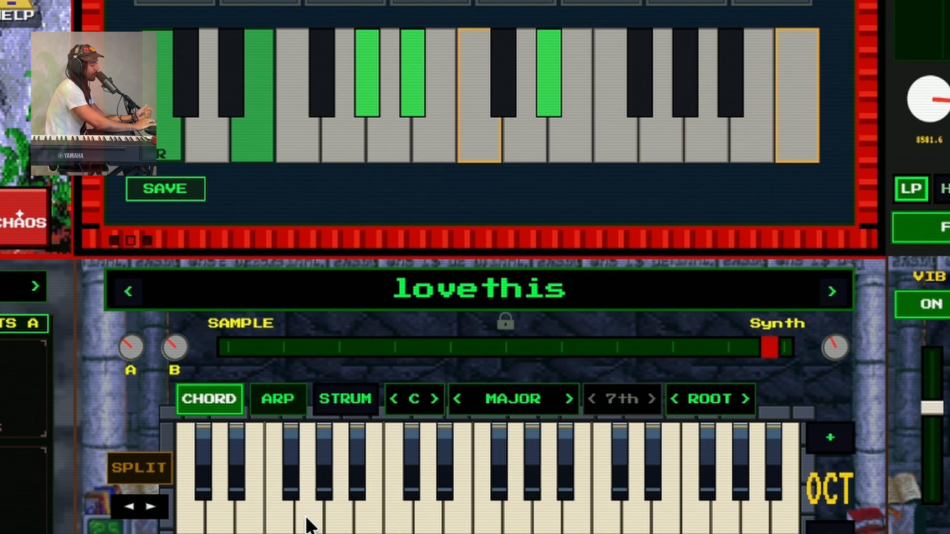
click(307, 515)
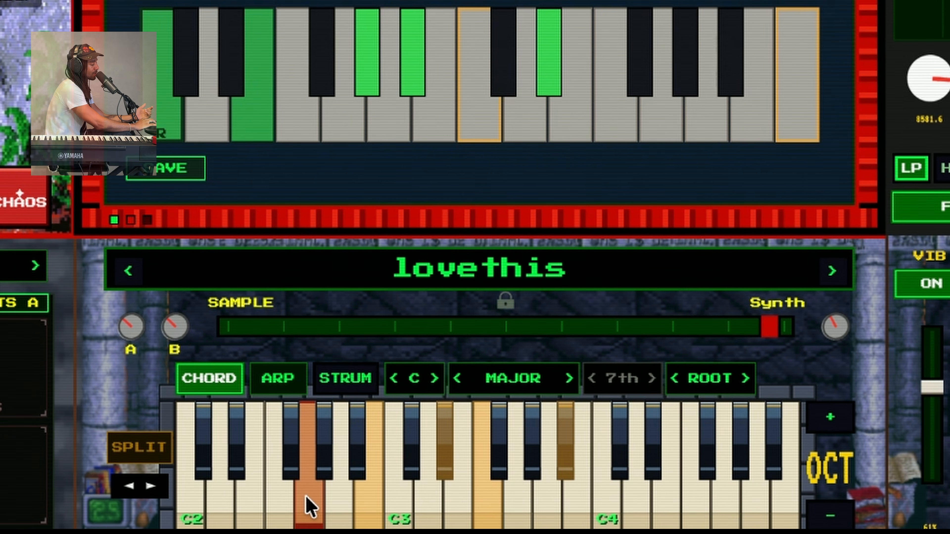
click(288, 509)
click(296, 511)
click(191, 509)
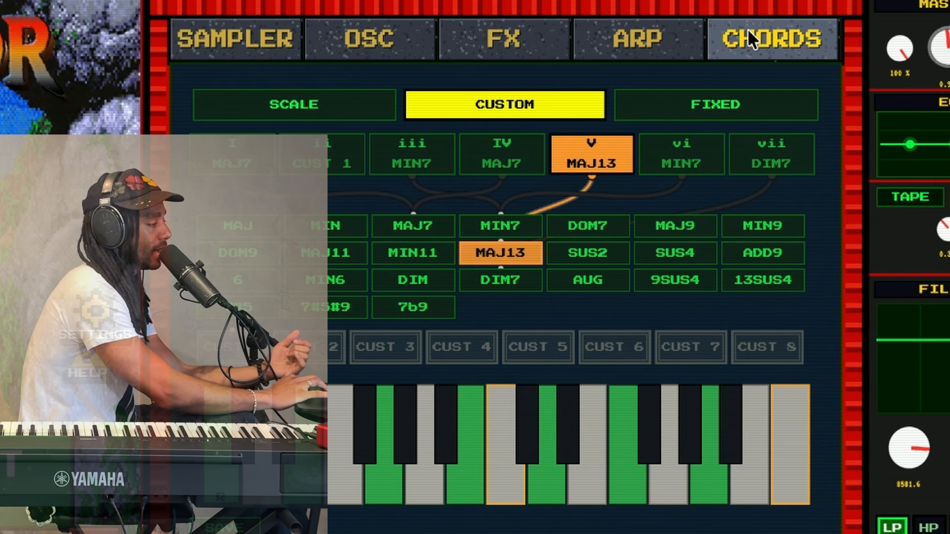
click(691, 101)
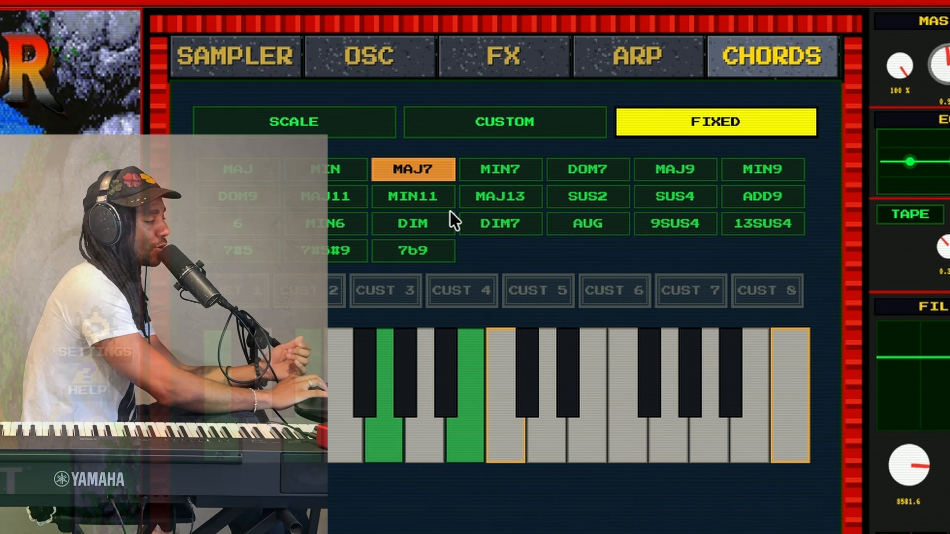
Make the fixed chord 9SUS4 (after trying SUS4) in root position
click(658, 208)
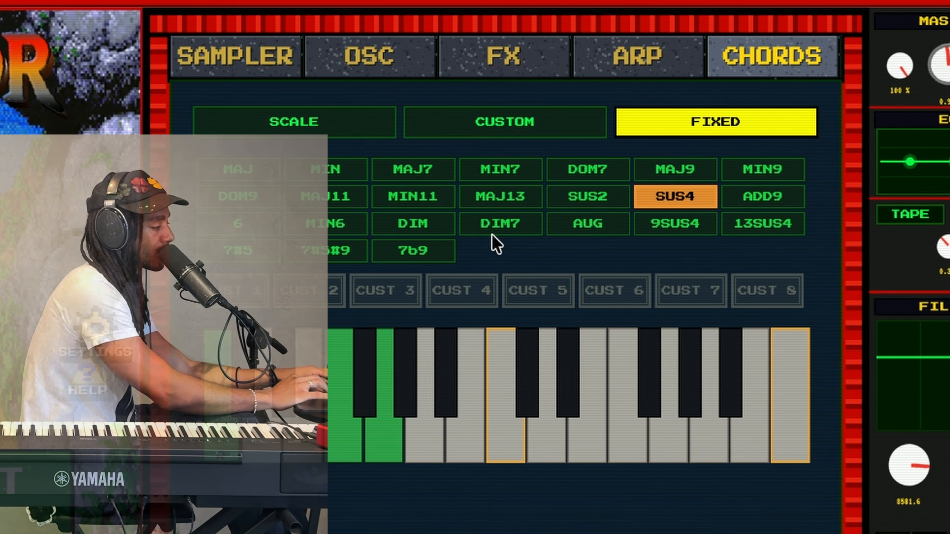
click(659, 232)
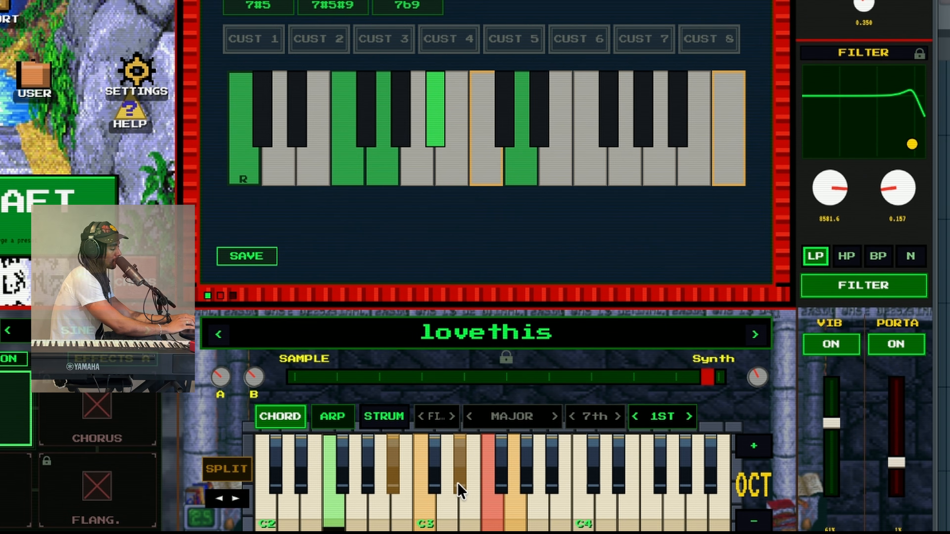
click(636, 416)
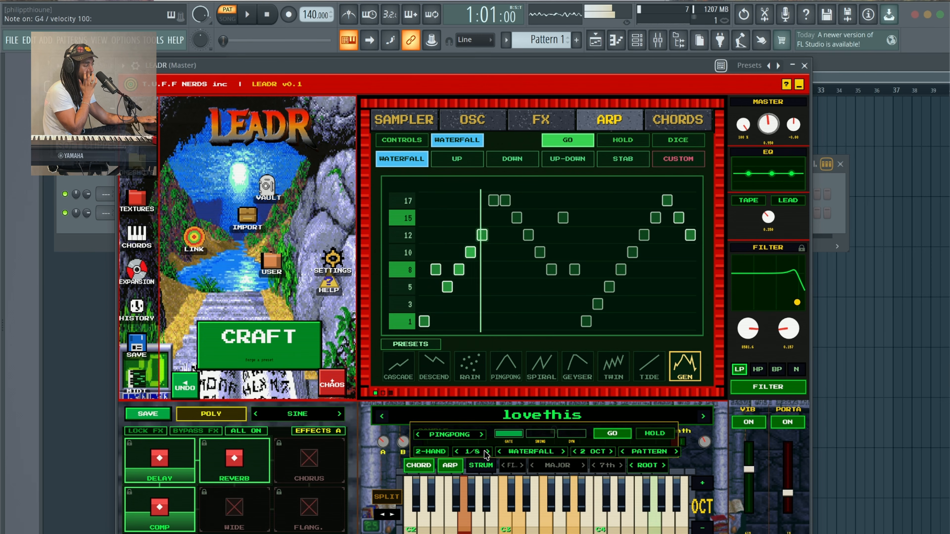
Set the arp rate to 1/16 and look through the CHORDS, ARP, FX, OSC and SAMPLER pages
click(486, 453)
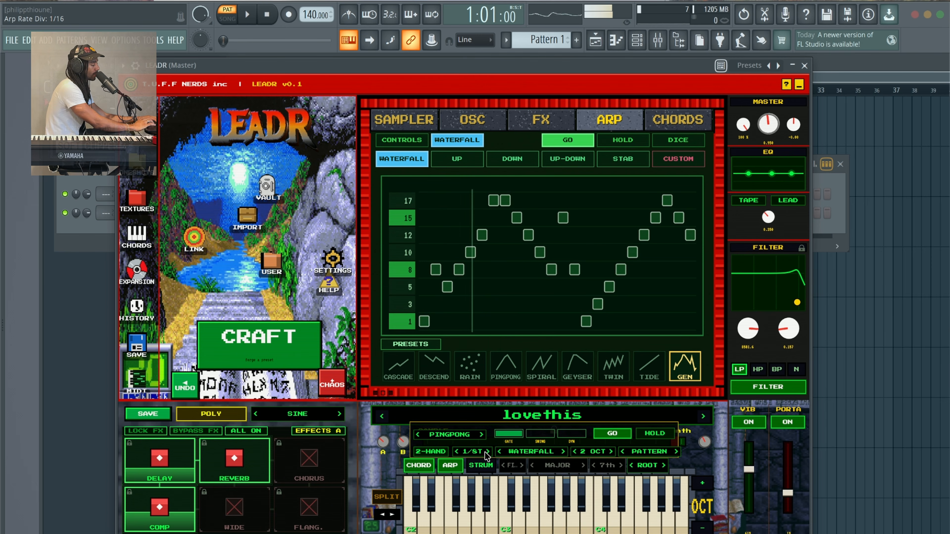
click(675, 121)
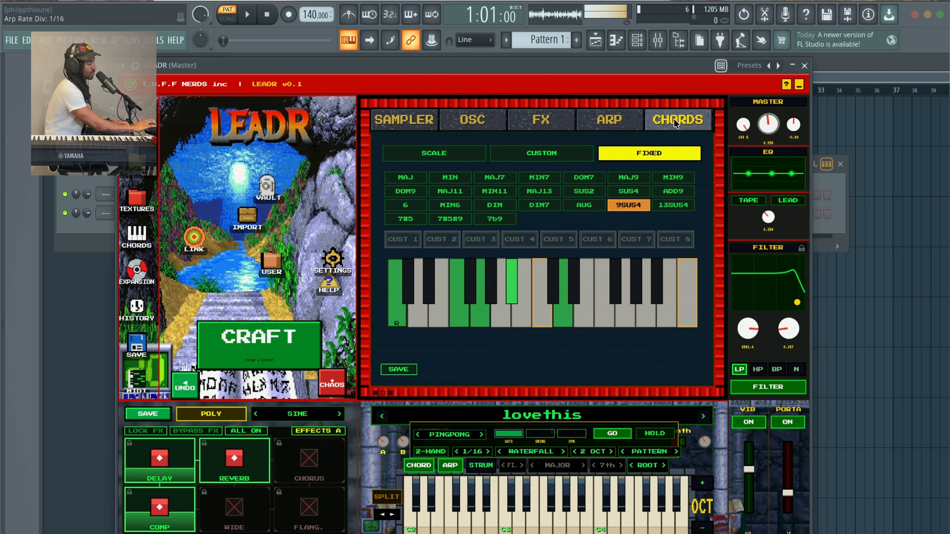
click(611, 119)
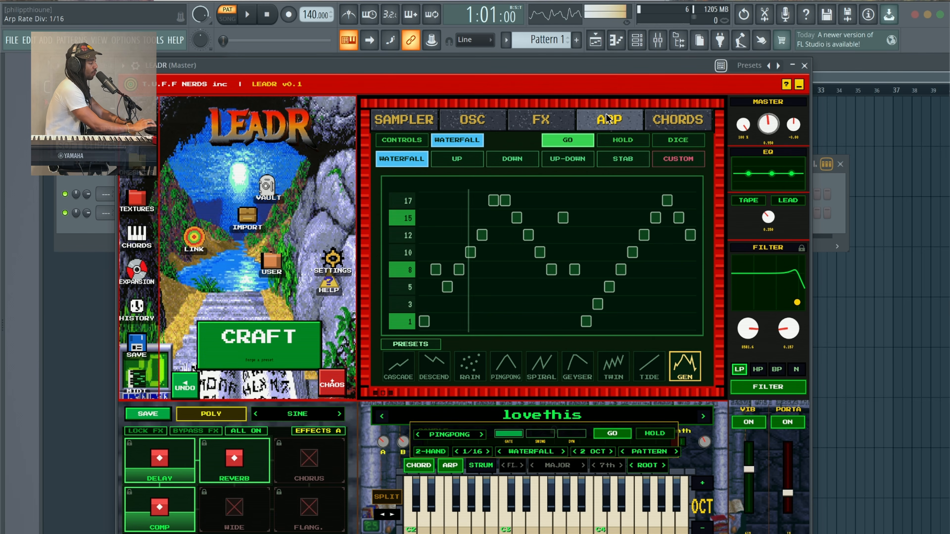
click(541, 120)
click(473, 120)
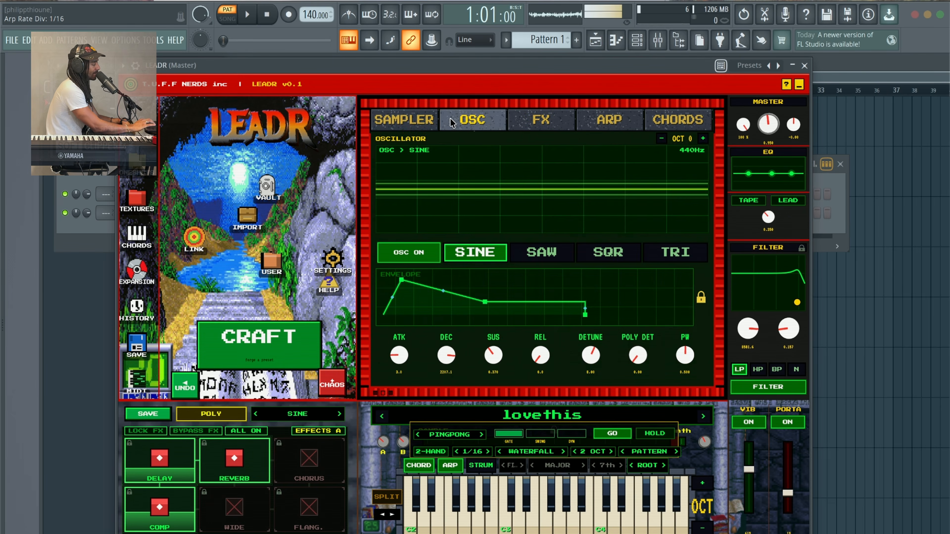
click(407, 121)
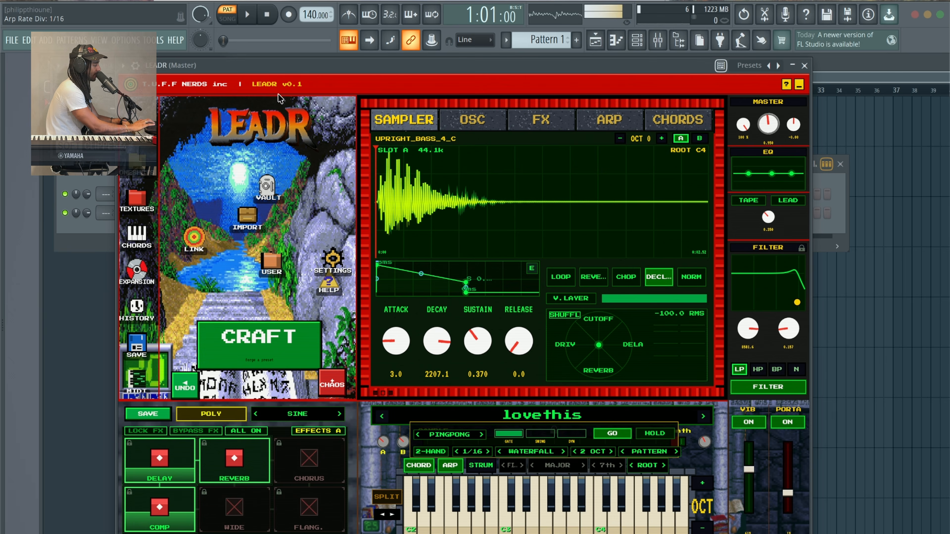
drag(277, 70, 286, 43)
click(161, 242)
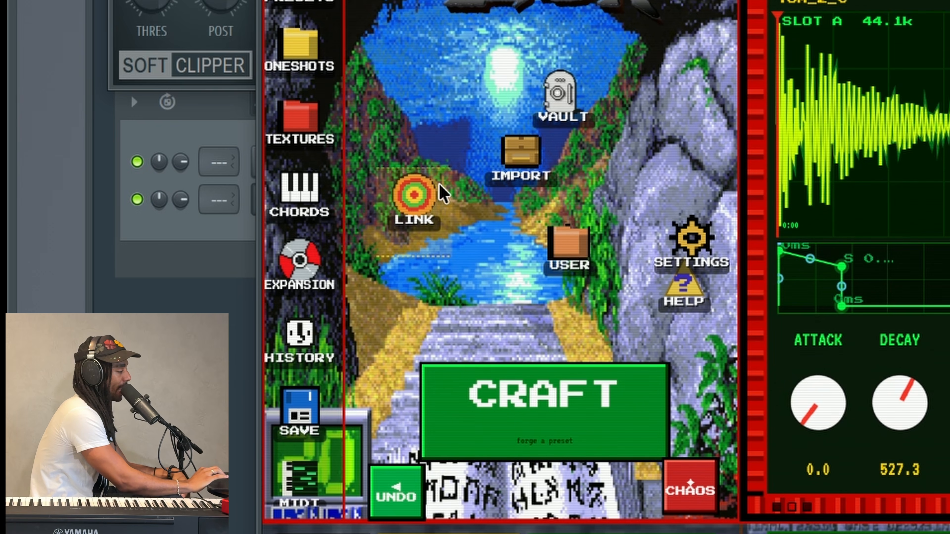
Create a new expansion named 'my own bank' with a chosen cover picture
click(318, 258)
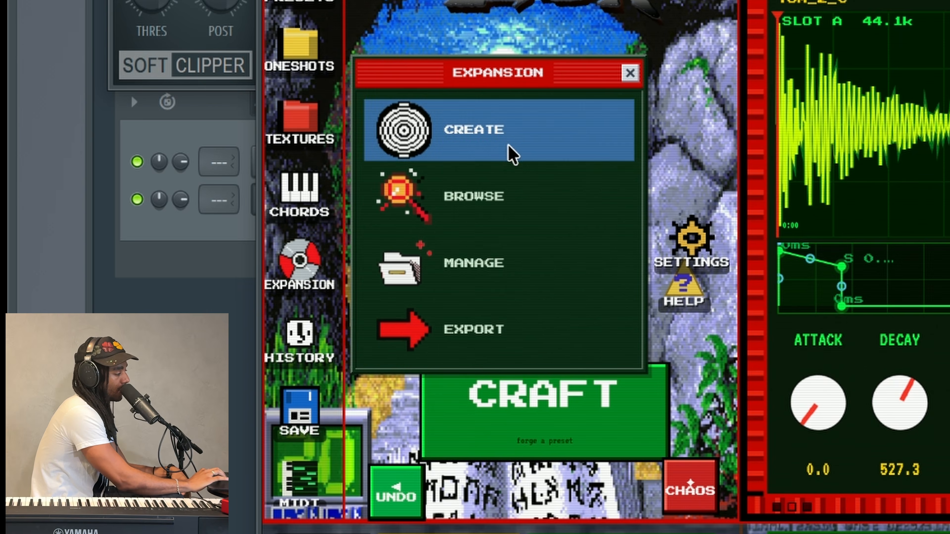
click(508, 144)
text(my own bank)
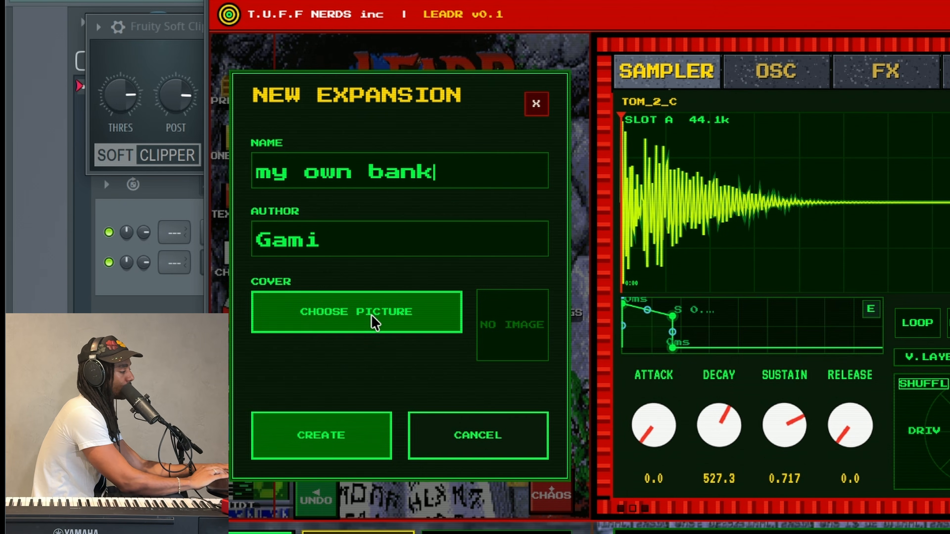
click(407, 304)
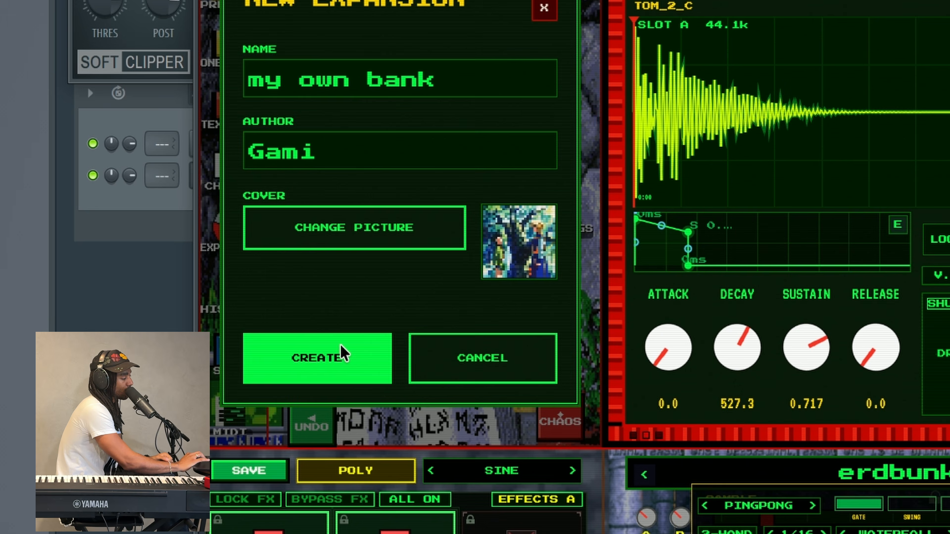
click(213, 319)
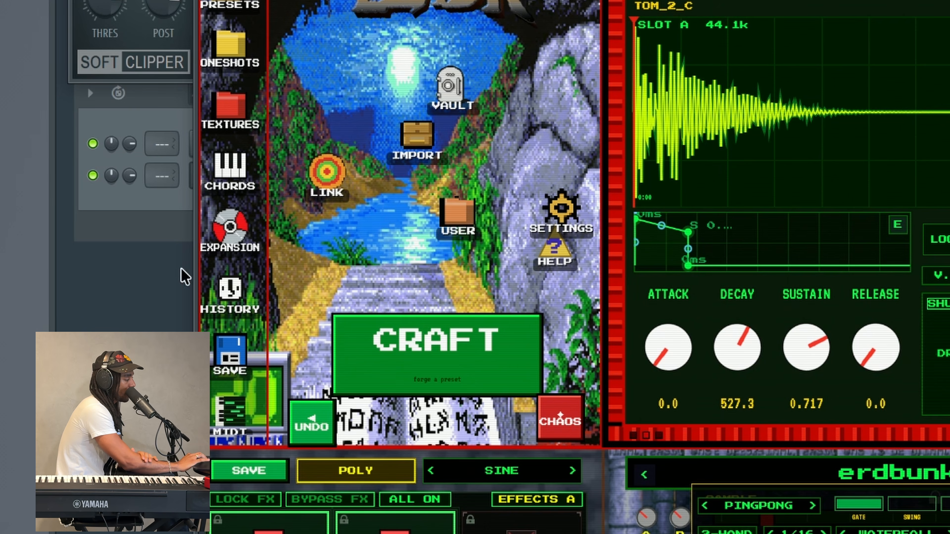
Check my own bank in Browse, Presets and Manage, then forge a new bell_12 and sub_bass_13_c sound
click(216, 238)
click(354, 187)
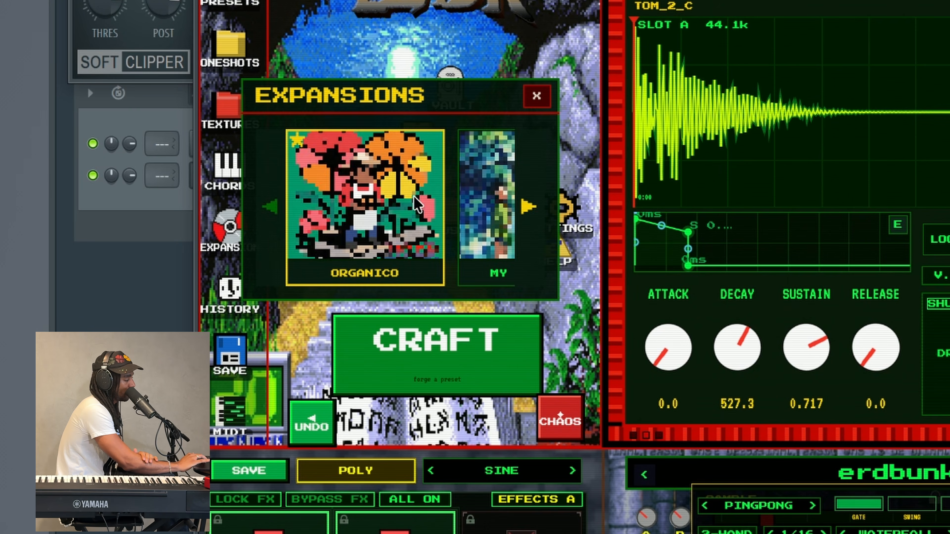
click(450, 213)
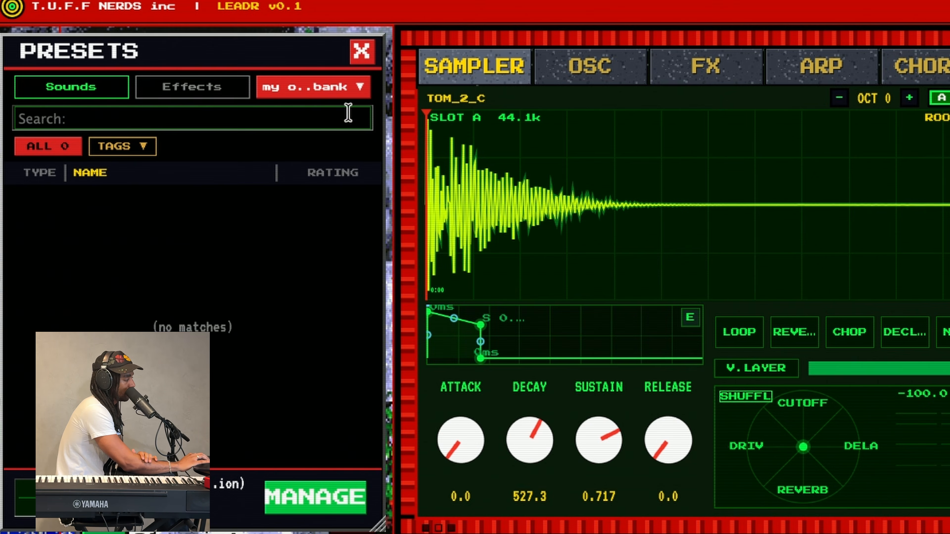
click(362, 51)
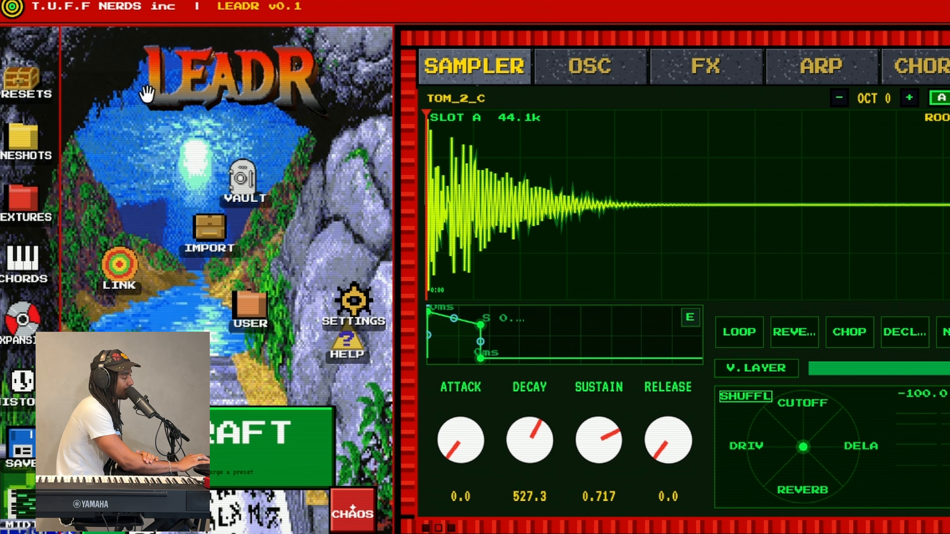
click(20, 103)
click(585, 60)
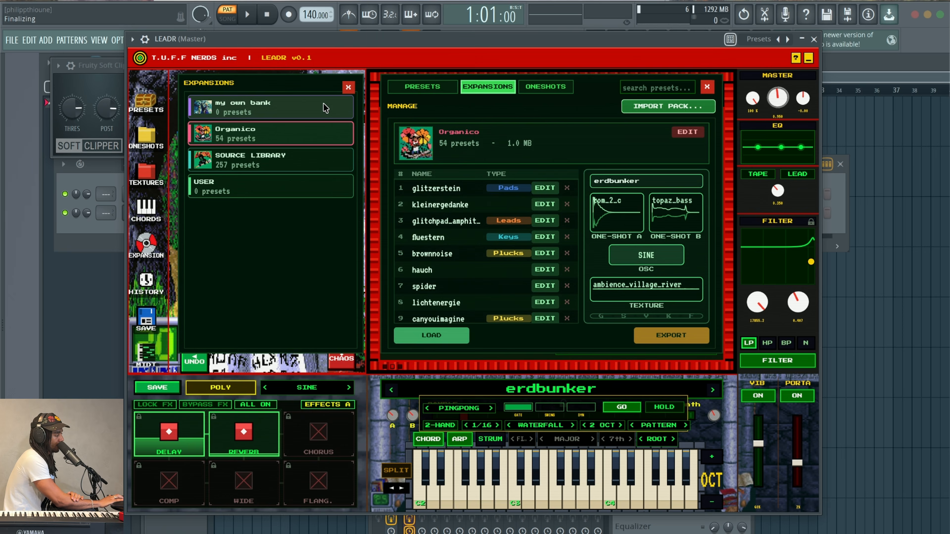
click(323, 89)
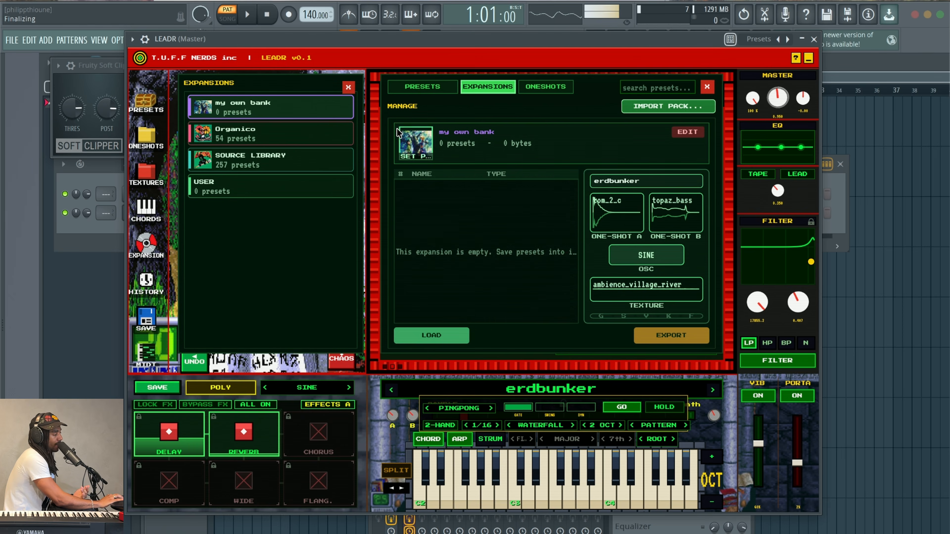
click(348, 88)
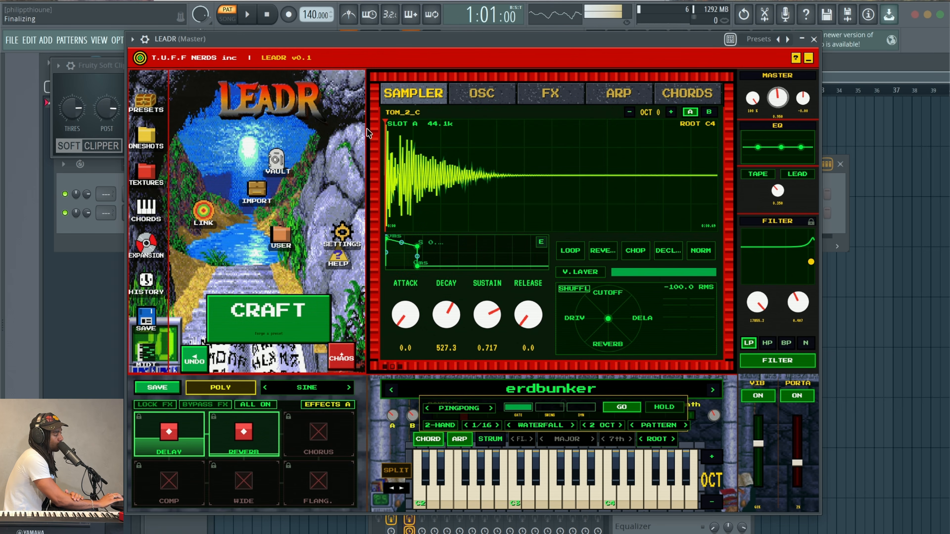
click(275, 315)
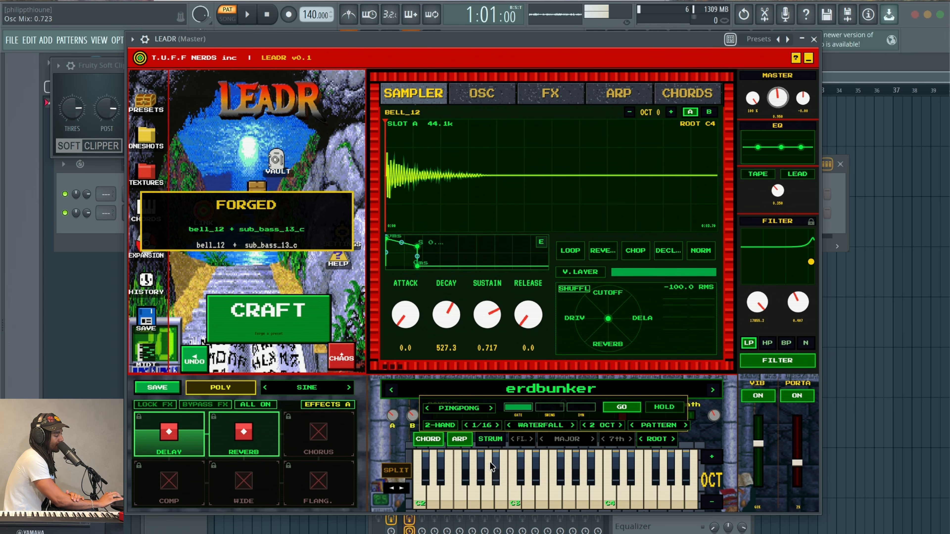
Audition the sound, then save it as 'preset 1' in the my own bank expansion, tagged GUITAR
click(518, 493)
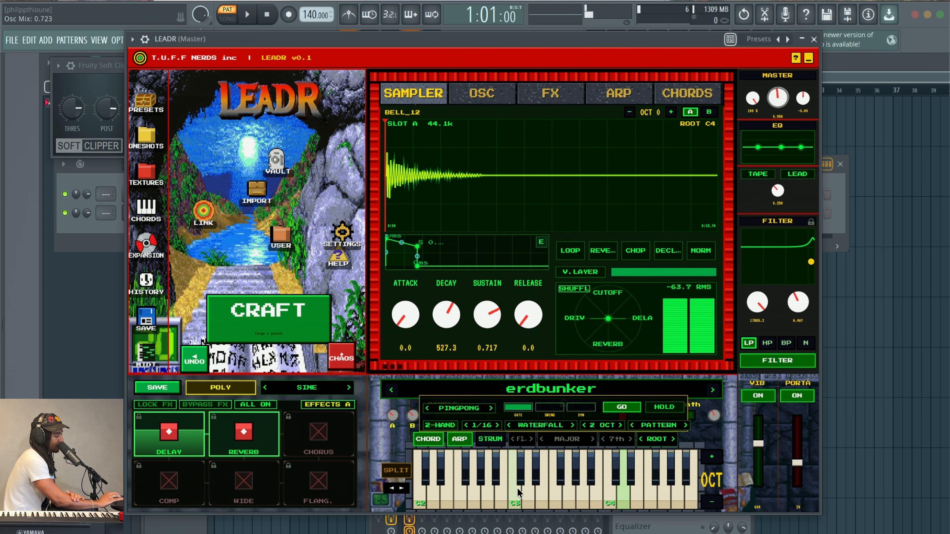
click(555, 502)
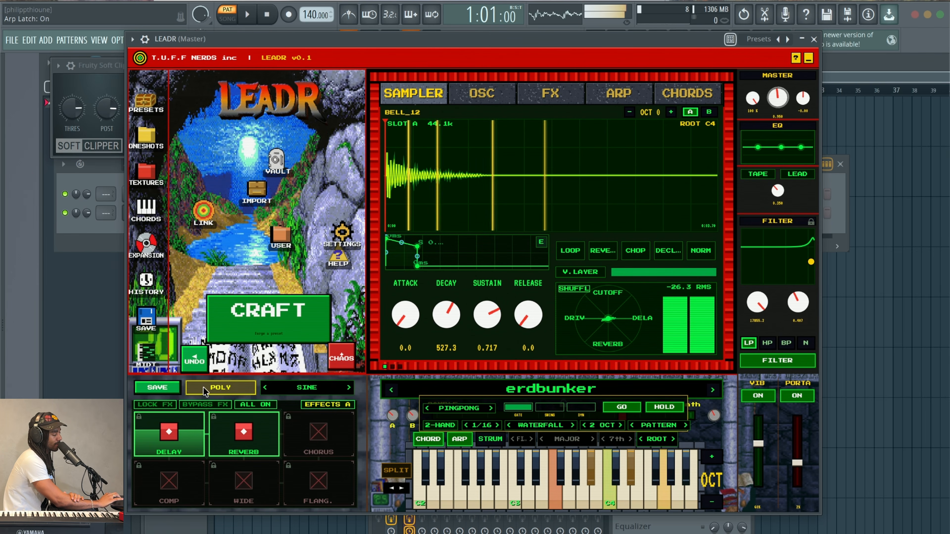
click(157, 387)
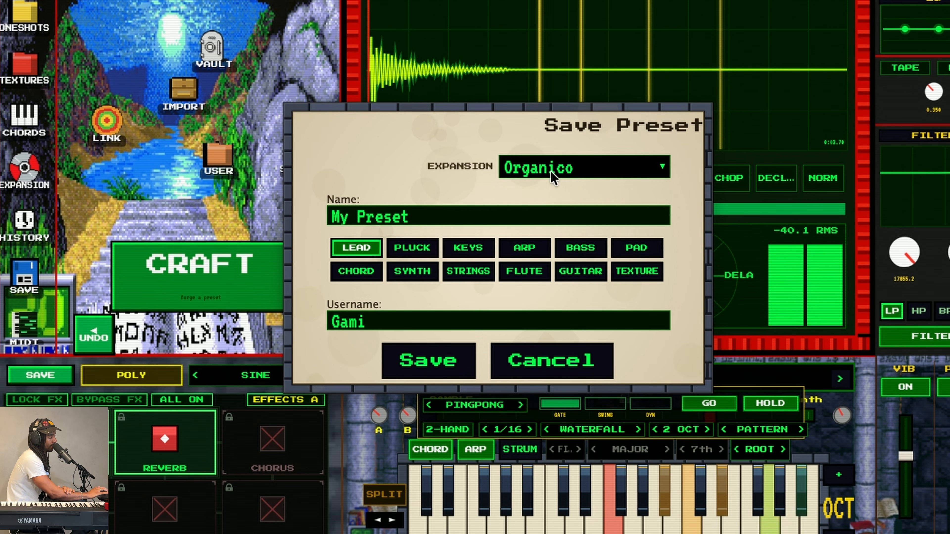
click(550, 170)
click(574, 248)
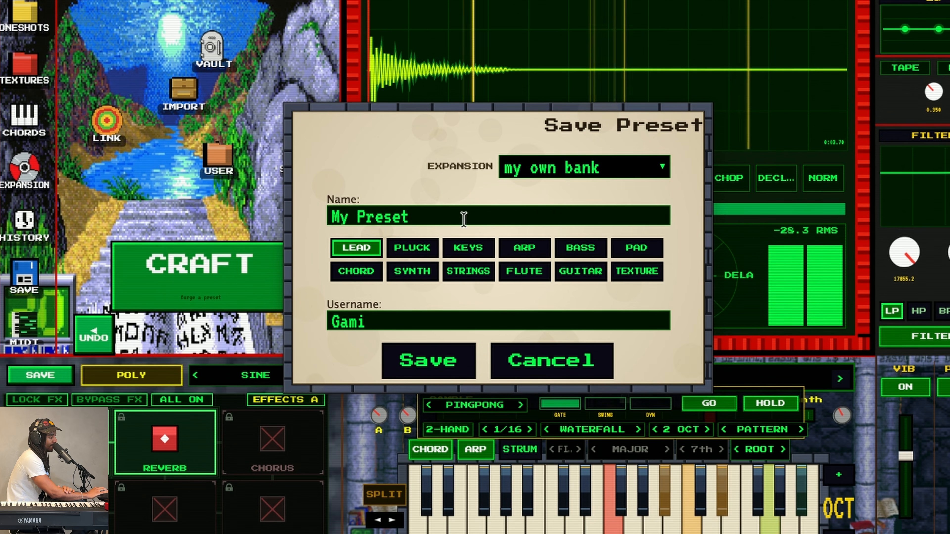
click(464, 219)
text(preset)
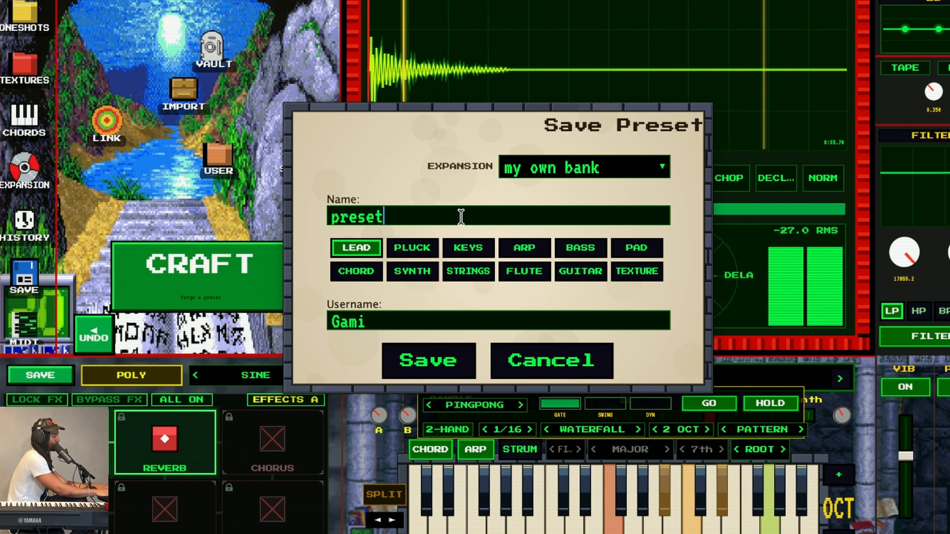
text( 1^)
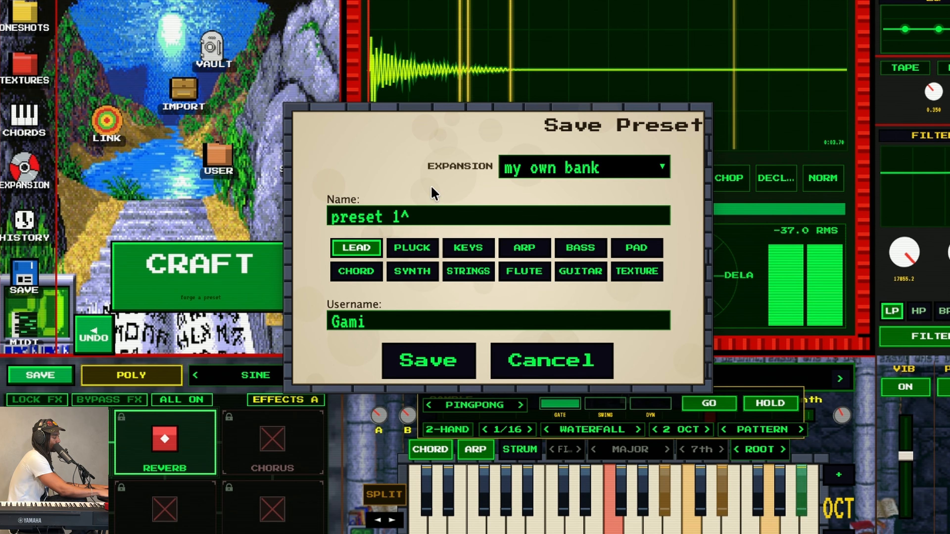
key(BackSpace)
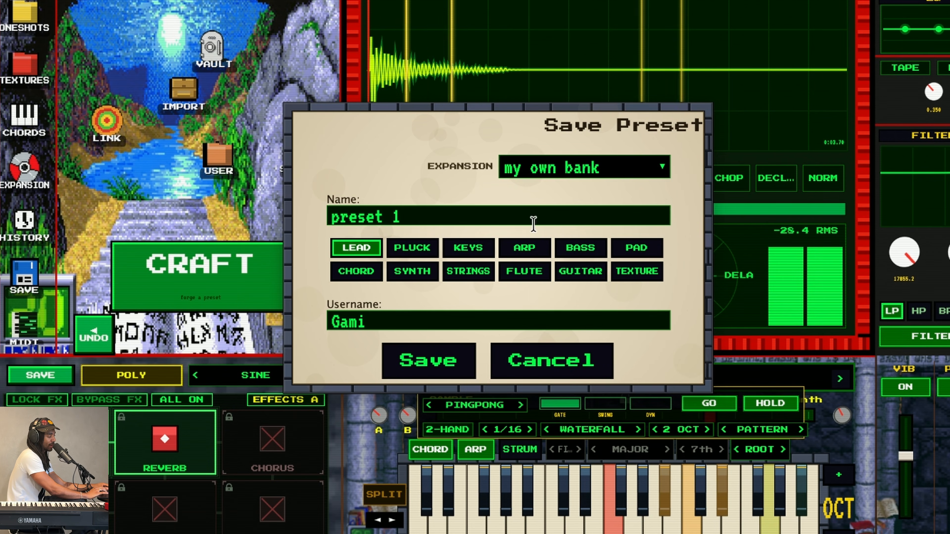
click(580, 271)
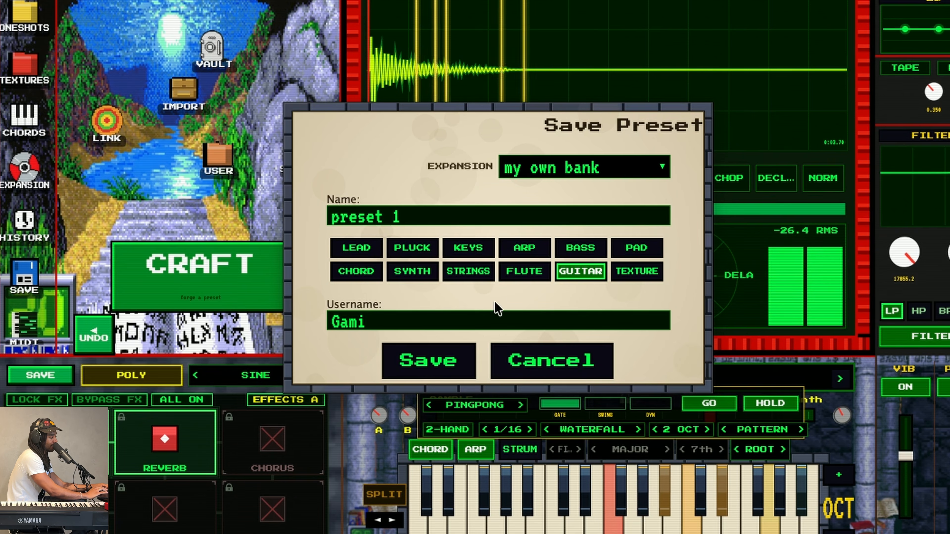
click(464, 370)
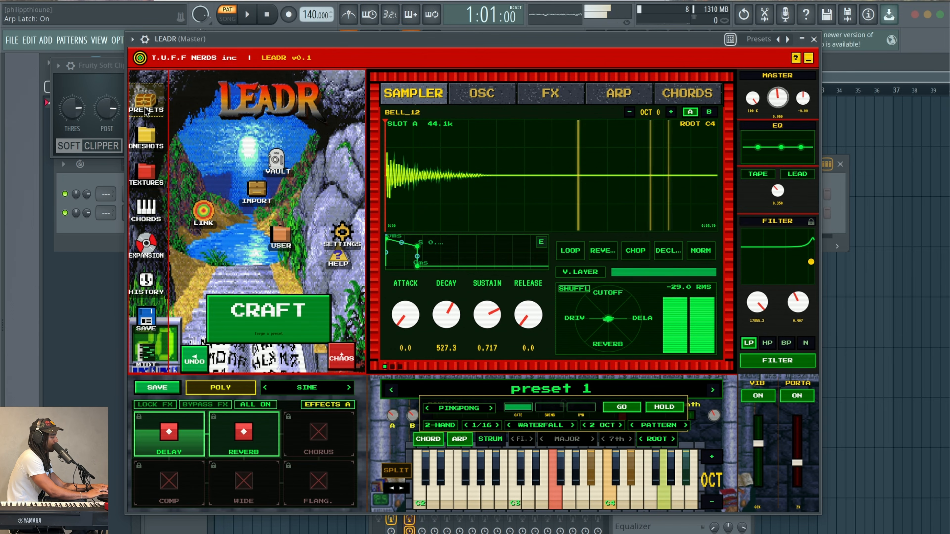
Filter the preset browser to my own bank, select preset 1, and open MANAGE
click(146, 111)
click(317, 105)
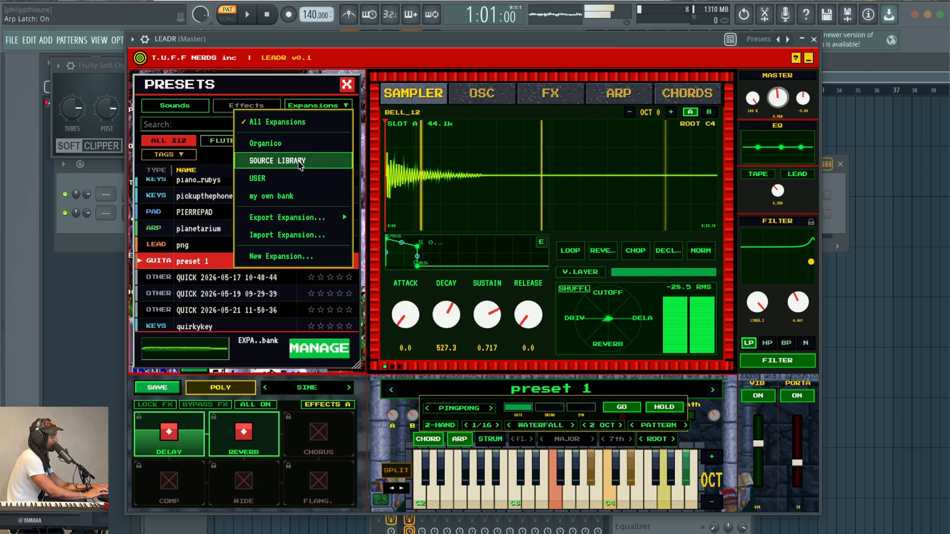
click(271, 196)
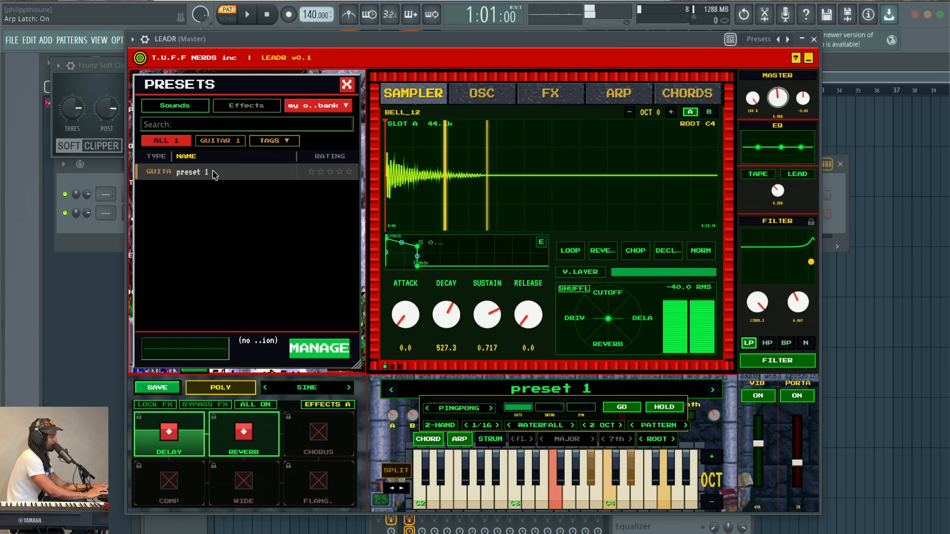
click(214, 174)
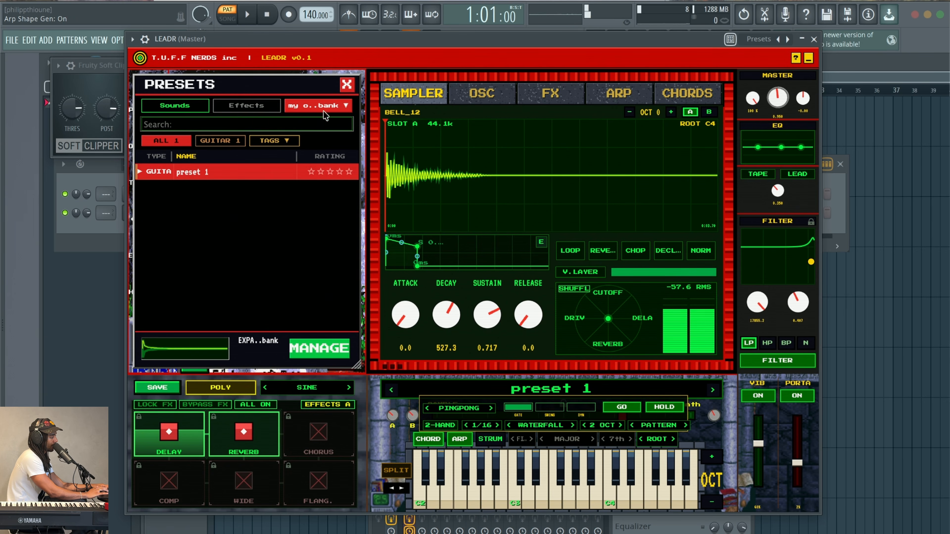
click(313, 353)
Export the my own bank expansion as MYOWNBANK into the GAMI TYPE BEATS folder and confirm
scroll(526, 171, down, 1)
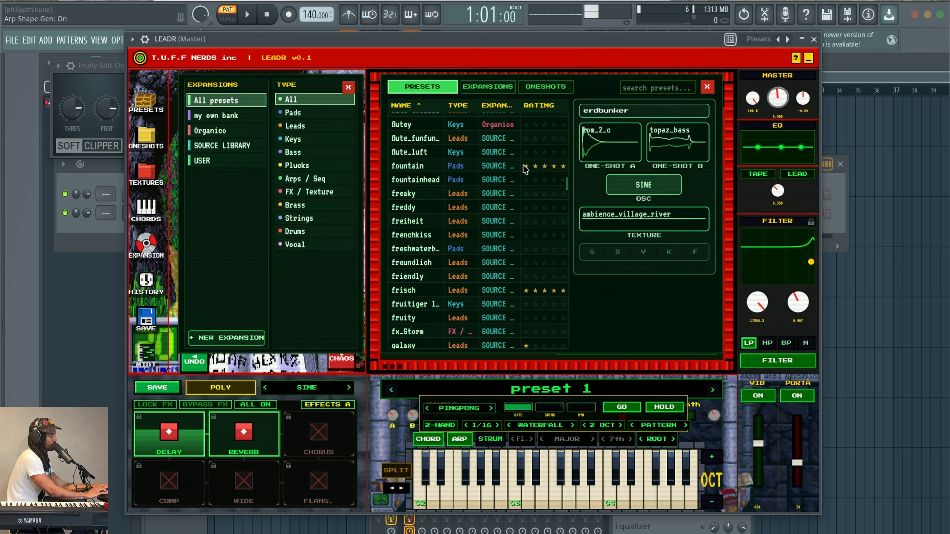
click(483, 88)
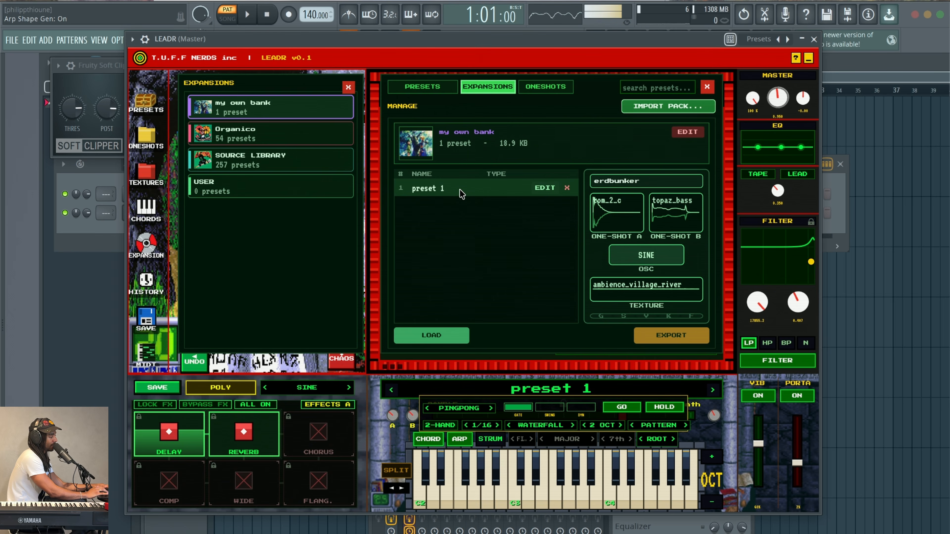
click(656, 330)
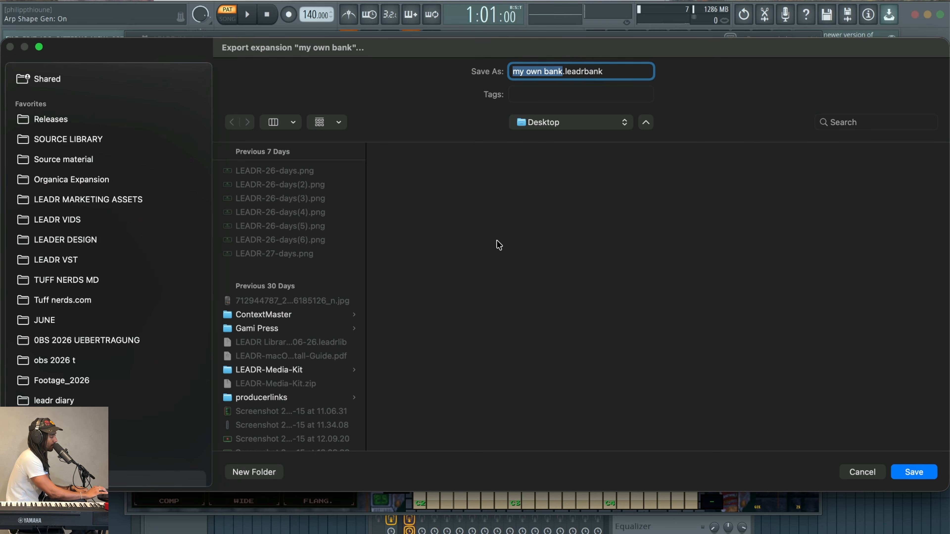
scroll(80, 127, down, 5)
click(69, 382)
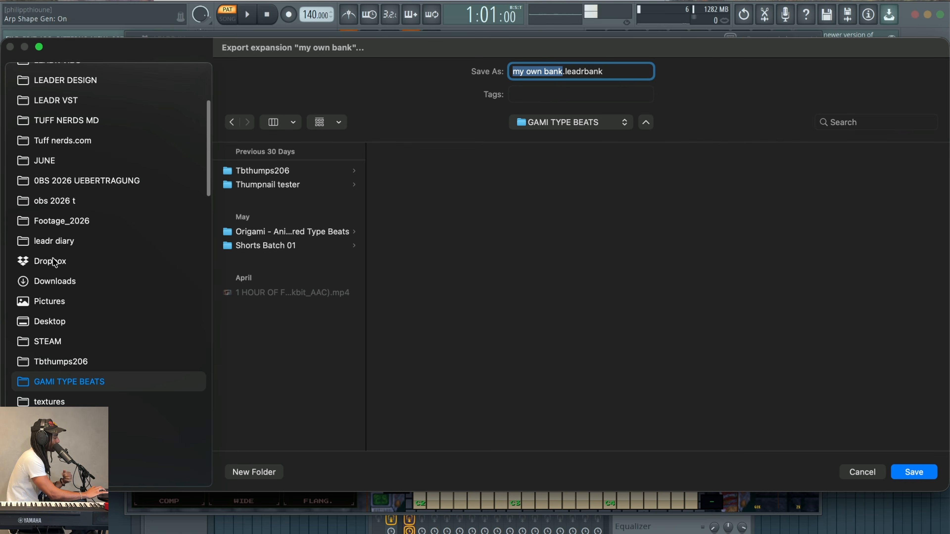
text(MYOWNBANK)
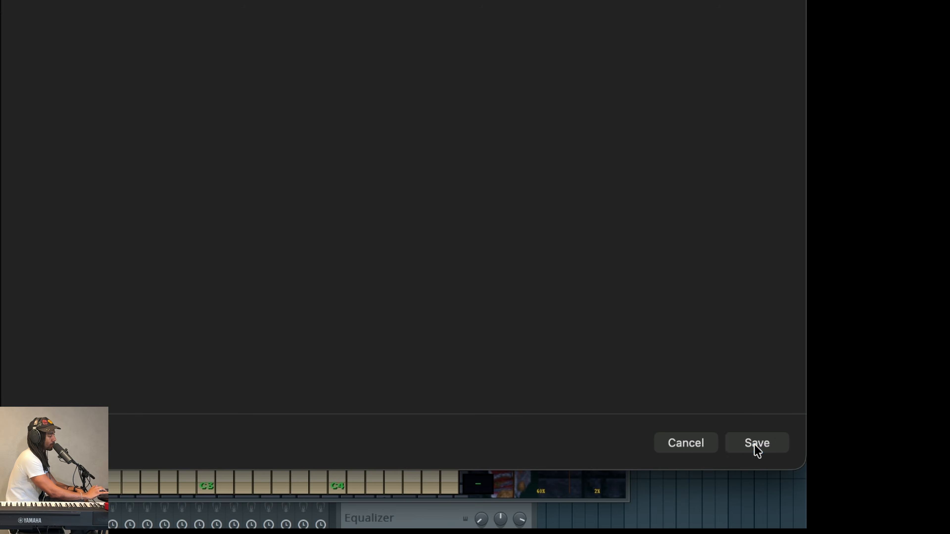
click(756, 444)
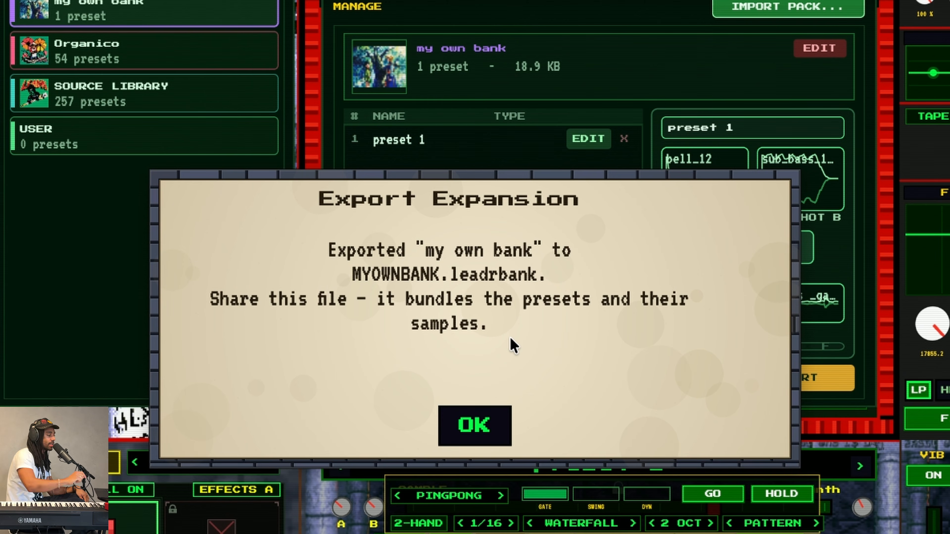
click(458, 429)
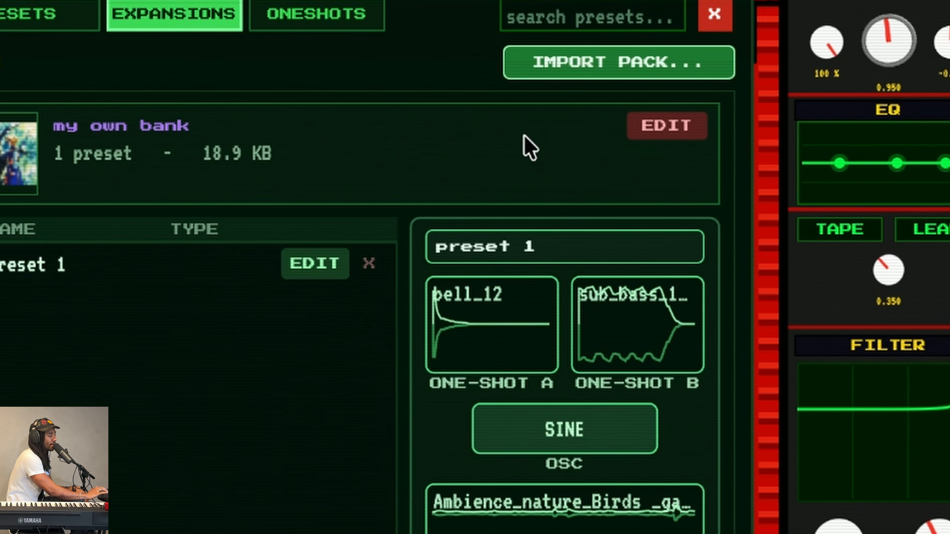
Import MYOWNBANK.leadrbank as a pack and confirm the Import Expansion message
click(589, 64)
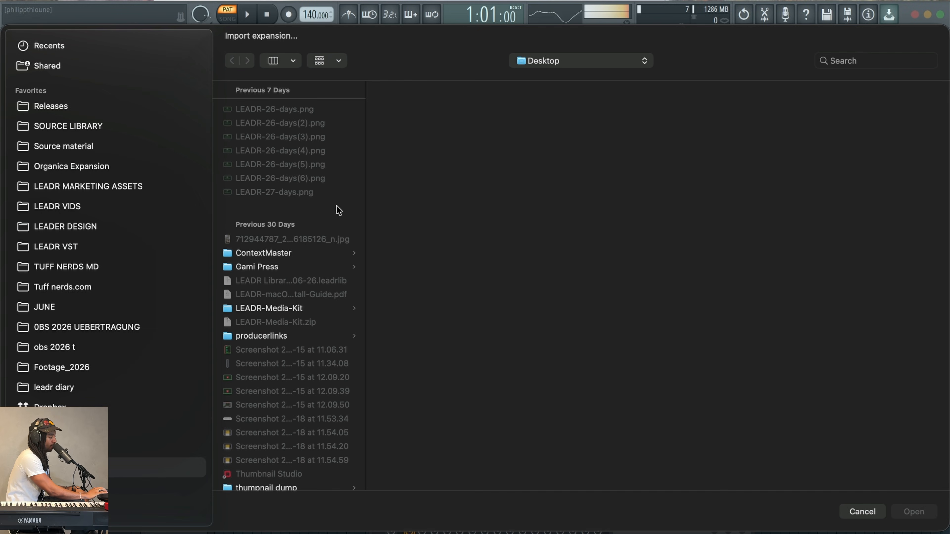
scroll(268, 217, down, 2)
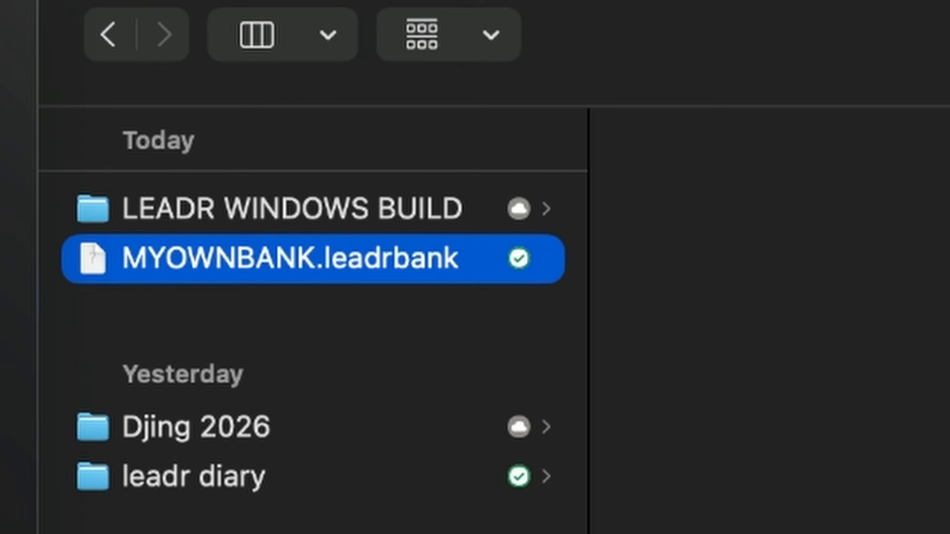
click(676, 398)
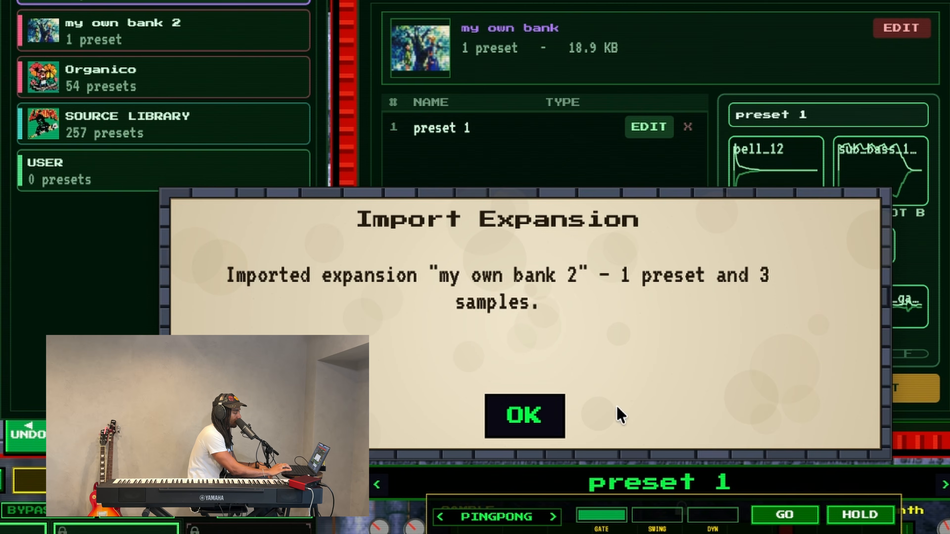
click(505, 402)
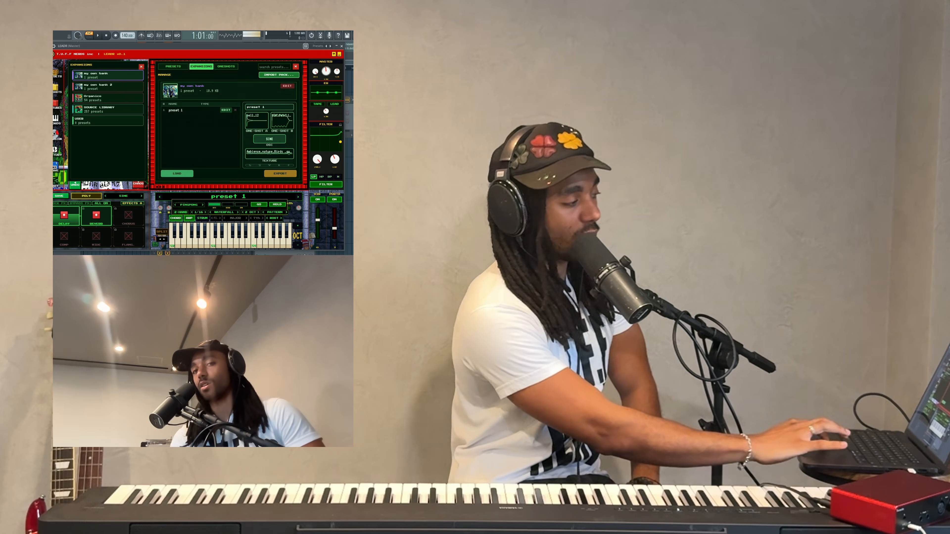
Close the expansion manager and one-shot folders panel, then reopen the ONESHOTS browser
click(141, 68)
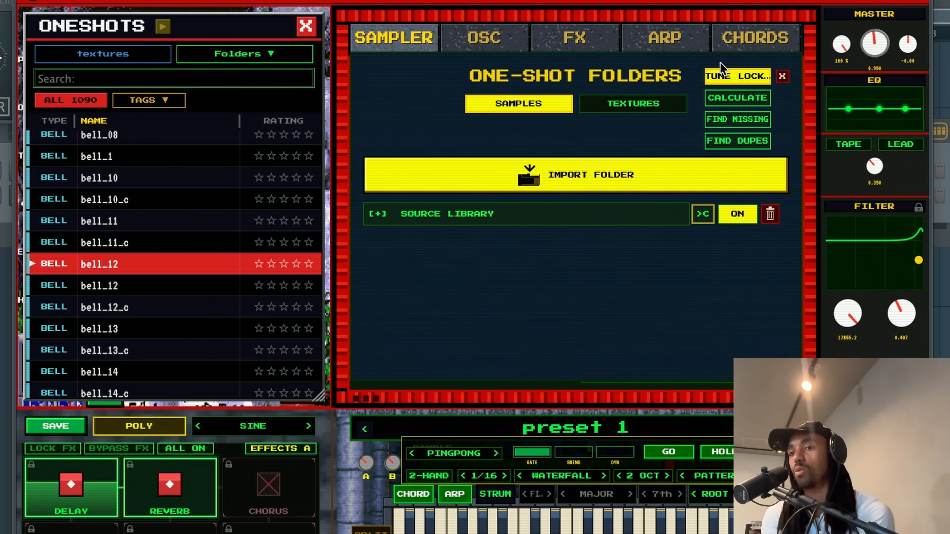
click(782, 77)
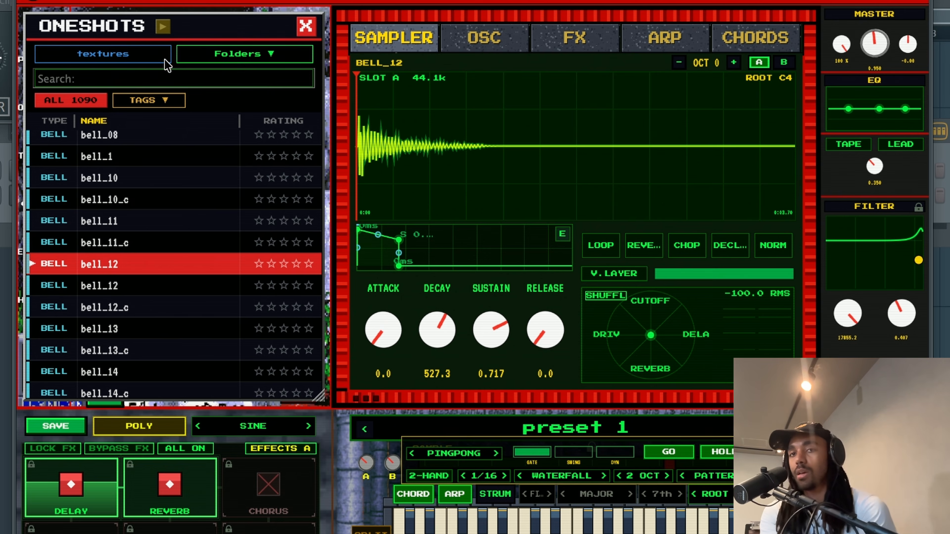
click(306, 26)
click(37, 97)
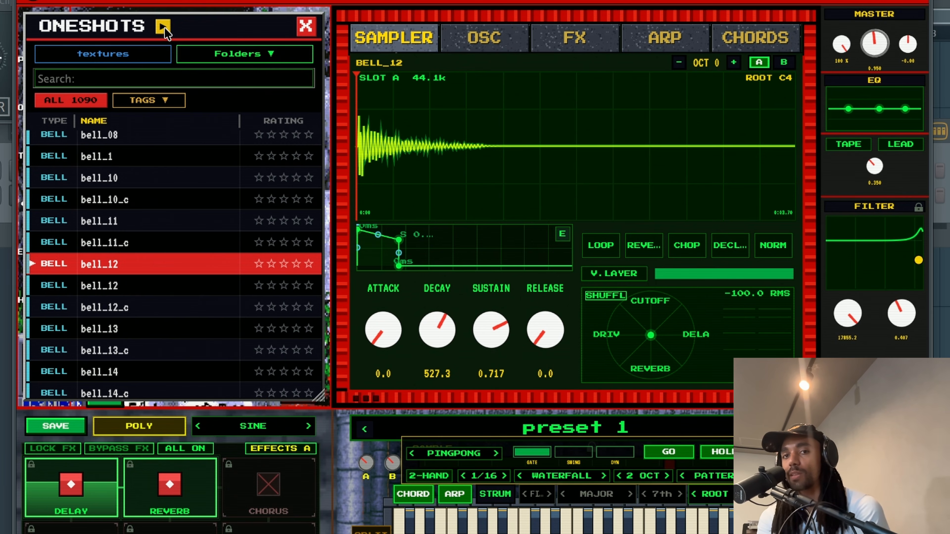
Audition bell_10, bell_1, bell_11, BellTree_Hit and bass_stab one-shots in the sampler
click(132, 174)
click(131, 161)
click(132, 197)
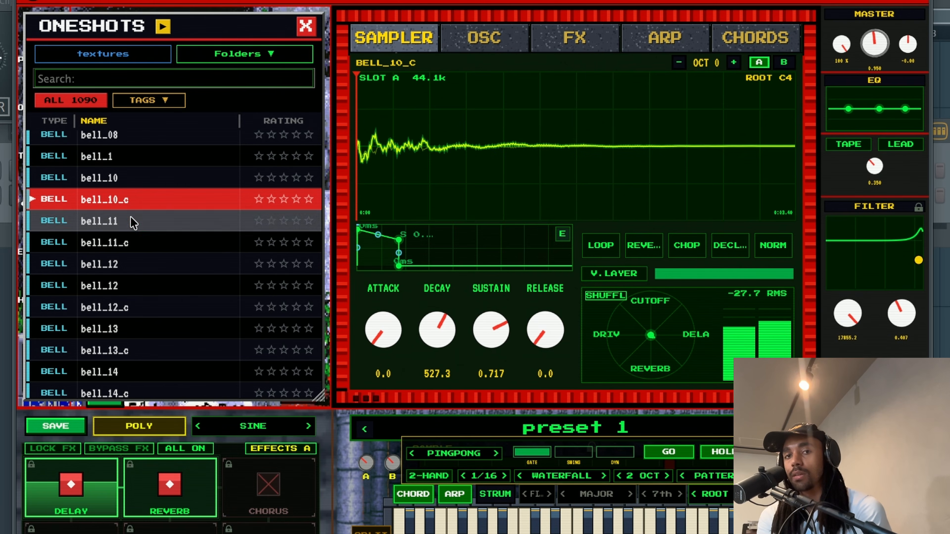
click(133, 222)
click(127, 243)
scroll(127, 224, up, 3)
click(126, 157)
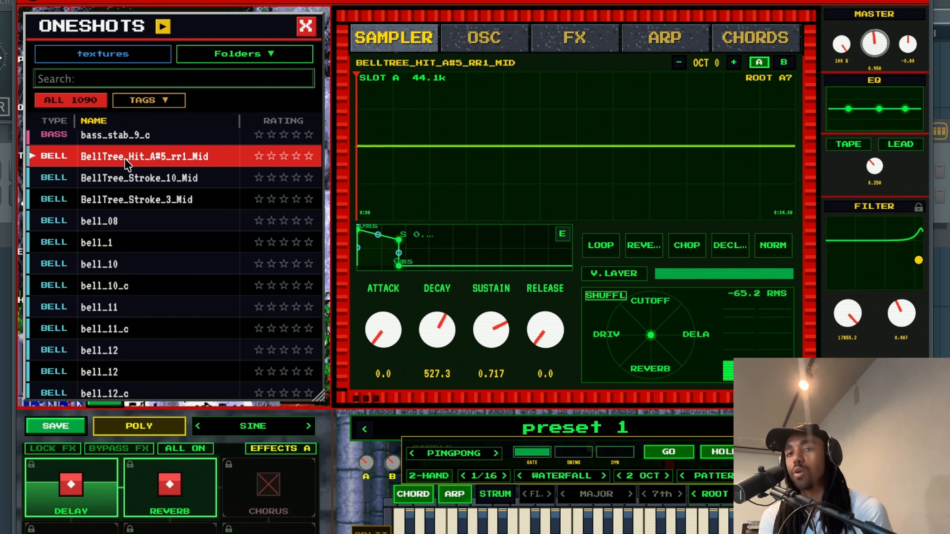
scroll(126, 160, up, 6)
click(125, 160)
click(131, 264)
click(129, 286)
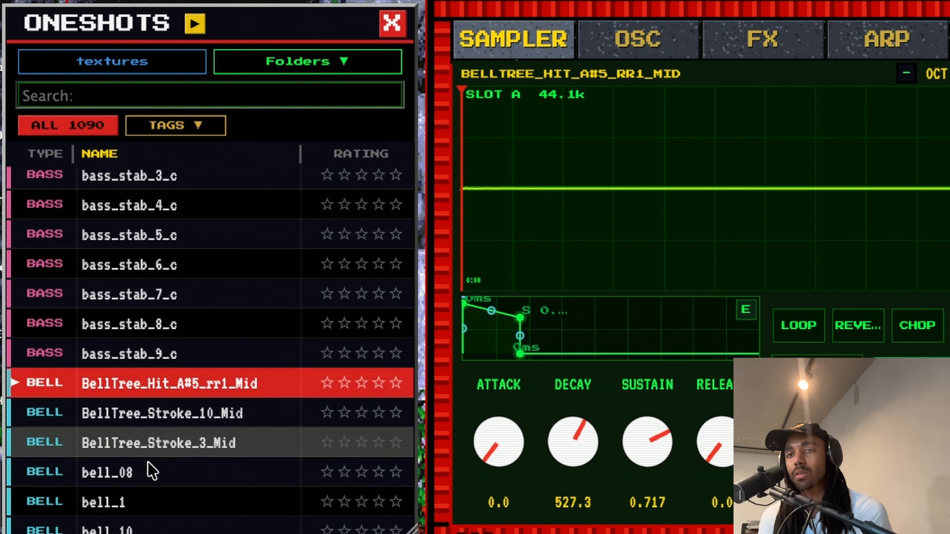
Audition more bells: bell_08, bell_14_c to bell_21_c, bell_tree_woodscrape1 and bell_cling
click(151, 473)
scroll(150, 470, down, 16)
click(151, 464)
click(159, 339)
click(165, 426)
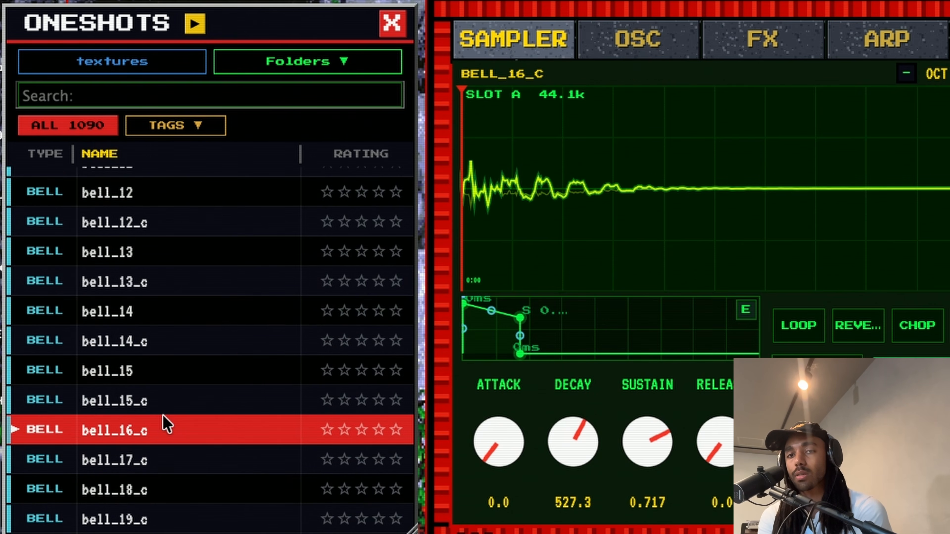
scroll(164, 416, down, 2)
click(163, 422)
click(154, 465)
scroll(154, 465, down, 8)
click(146, 351)
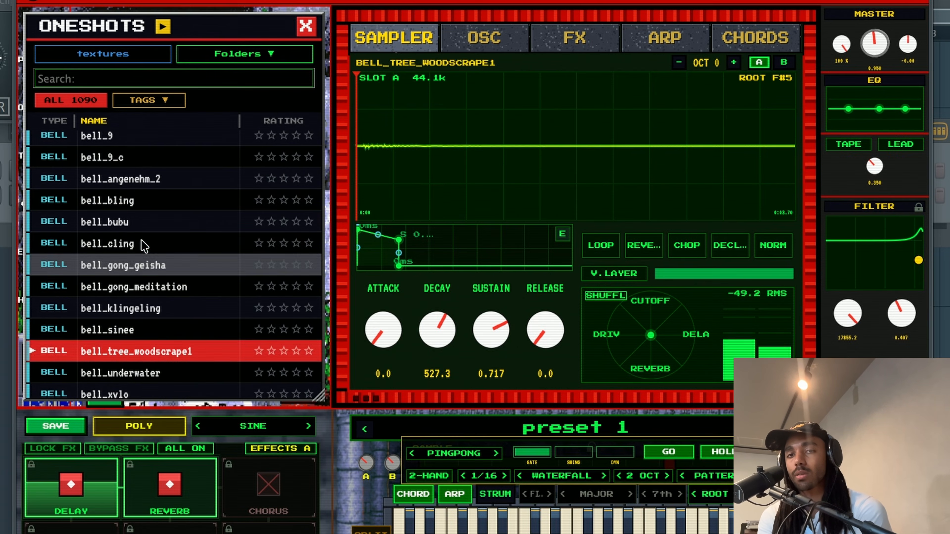
click(144, 245)
Filter the one-shots by tag to BELL and BASS, removing PAD and PLUCK
click(149, 101)
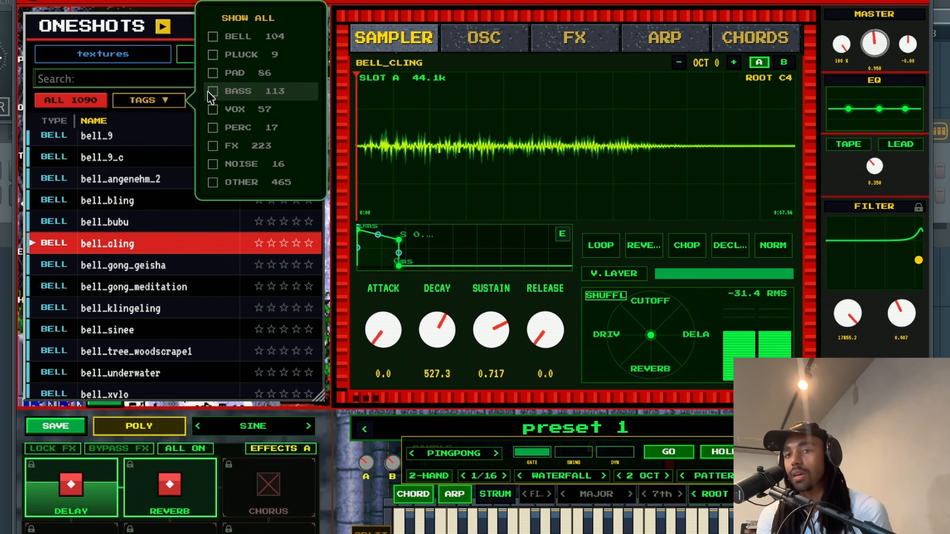
click(149, 101)
click(149, 101)
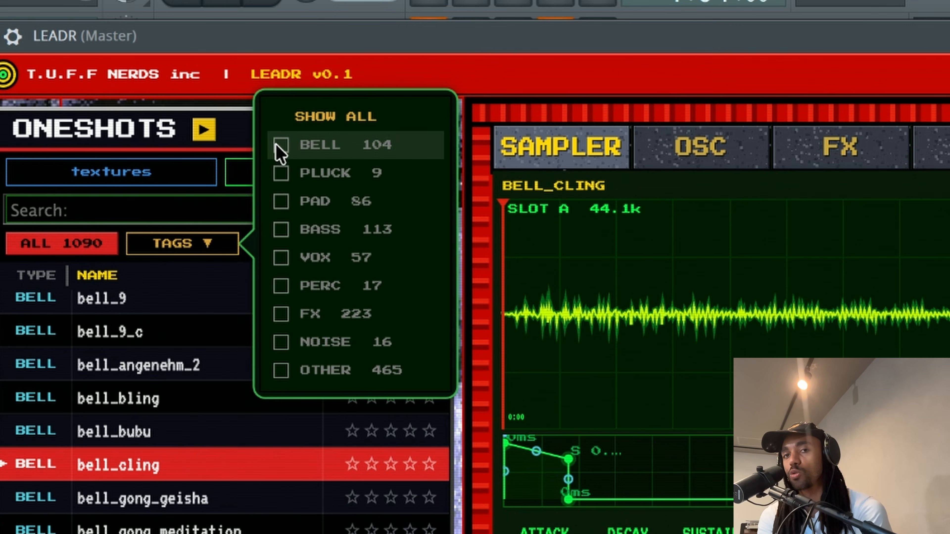
click(228, 62)
click(281, 202)
click(281, 229)
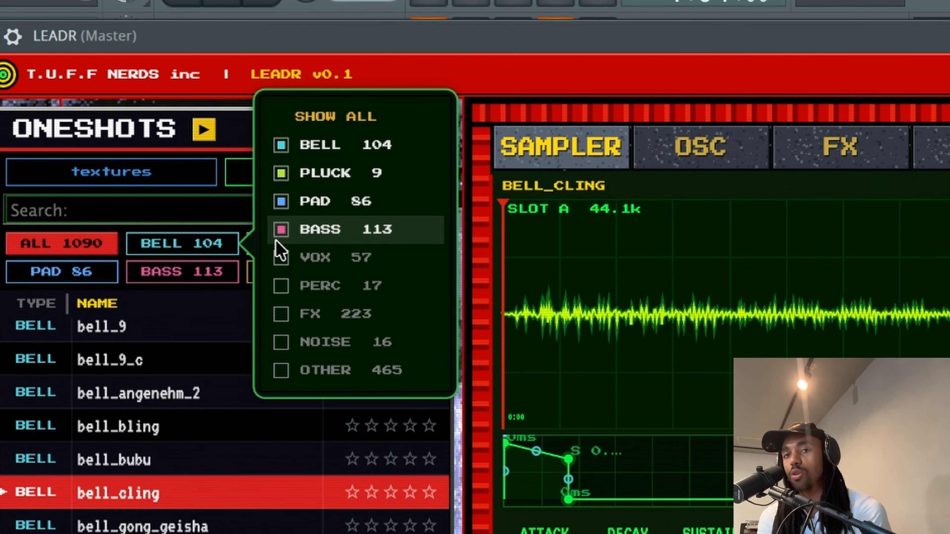
click(281, 201)
click(281, 173)
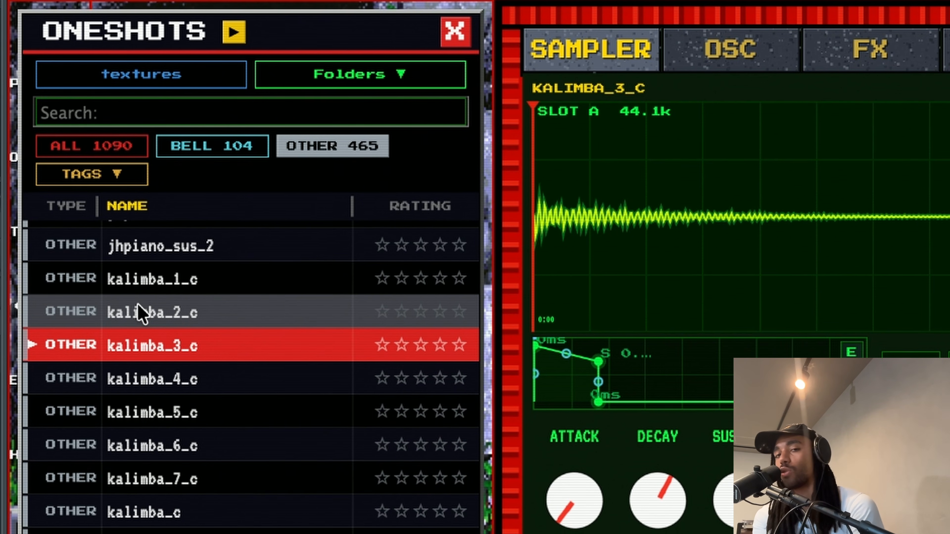
Audition kalimba_1_c, kalimba_4_c, a4_vl1_rr1_1, a5_vl1_rr1_2 and agogoBell_mf1 one-shots
click(139, 275)
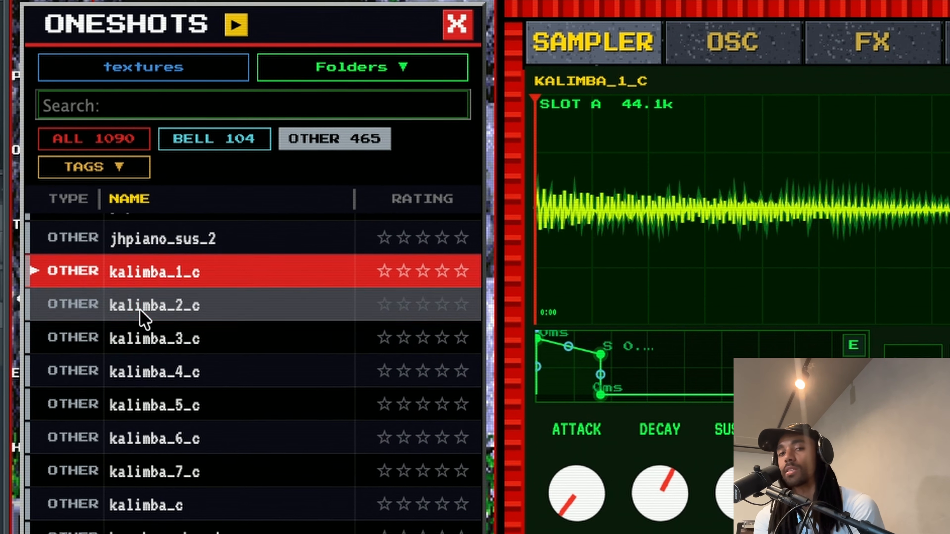
click(139, 375)
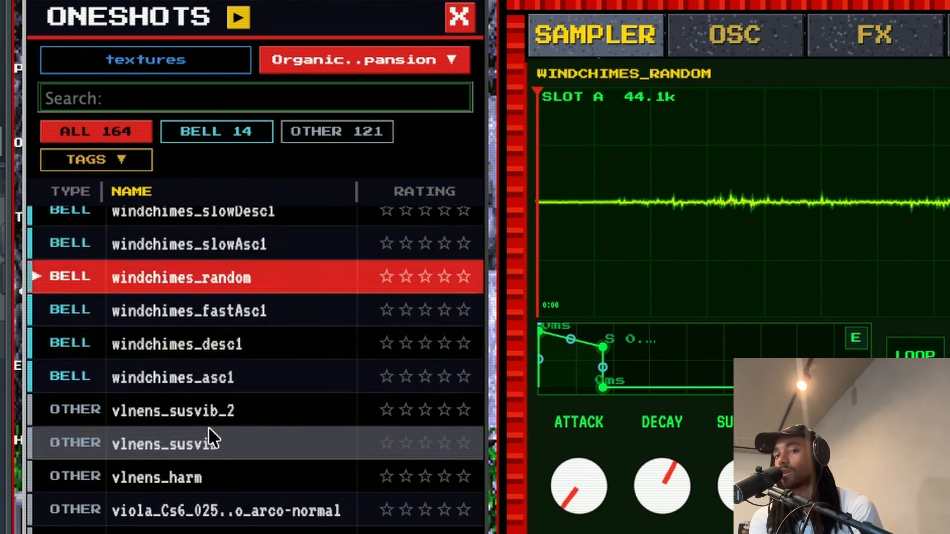
scroll(212, 438, down, 3)
scroll(212, 438, down, 15)
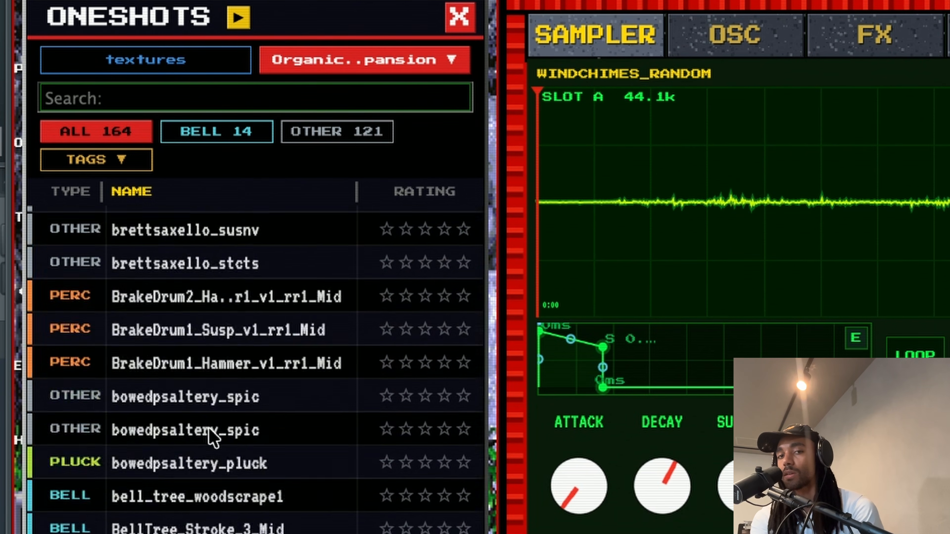
click(198, 376)
click(199, 345)
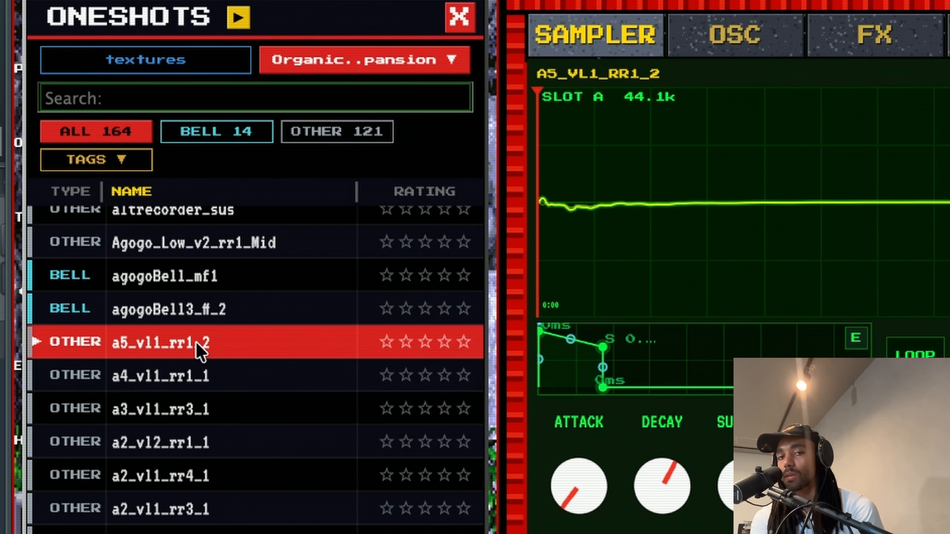
scroll(200, 336, up, 2)
click(197, 327)
Audition cello, double-bass and Claves2_Hit string and percussion one-shots
scroll(195, 322, up, 5)
click(194, 325)
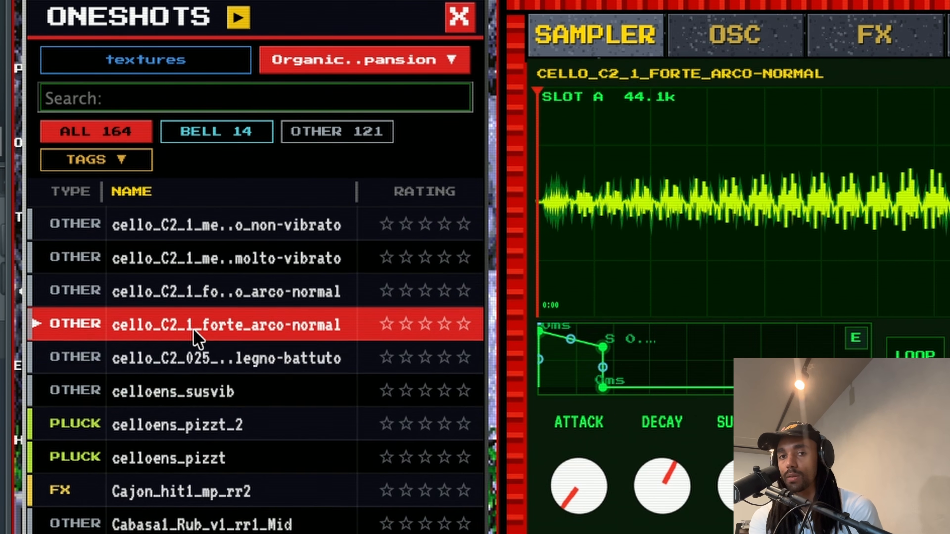
scroll(193, 329, up, 1)
click(192, 332)
click(193, 300)
scroll(195, 307, up, 7)
click(194, 305)
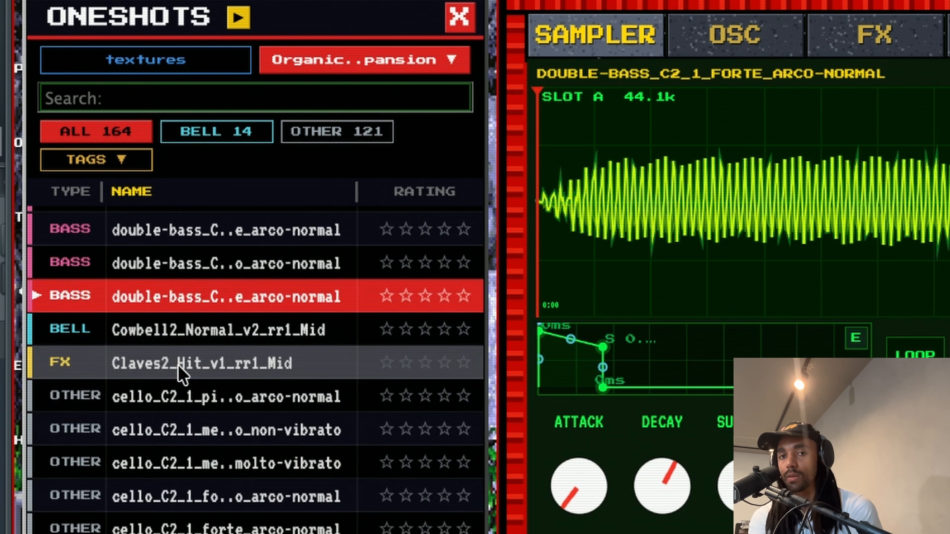
click(181, 366)
scroll(181, 373, up, 1)
scroll(179, 374, up, 4)
click(179, 376)
scroll(181, 265, up, 5)
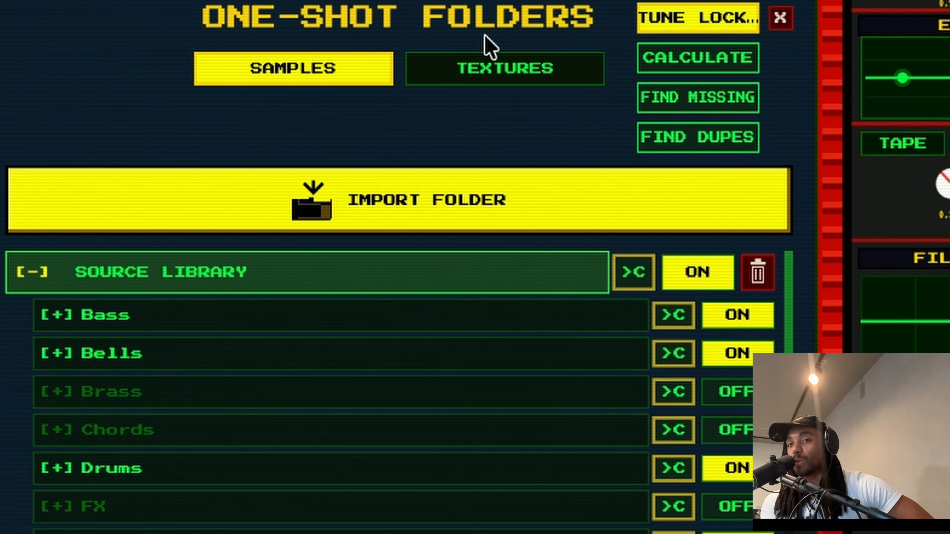
Calculate file counts and sizes for each one-shot folder and scroll through the results
click(693, 65)
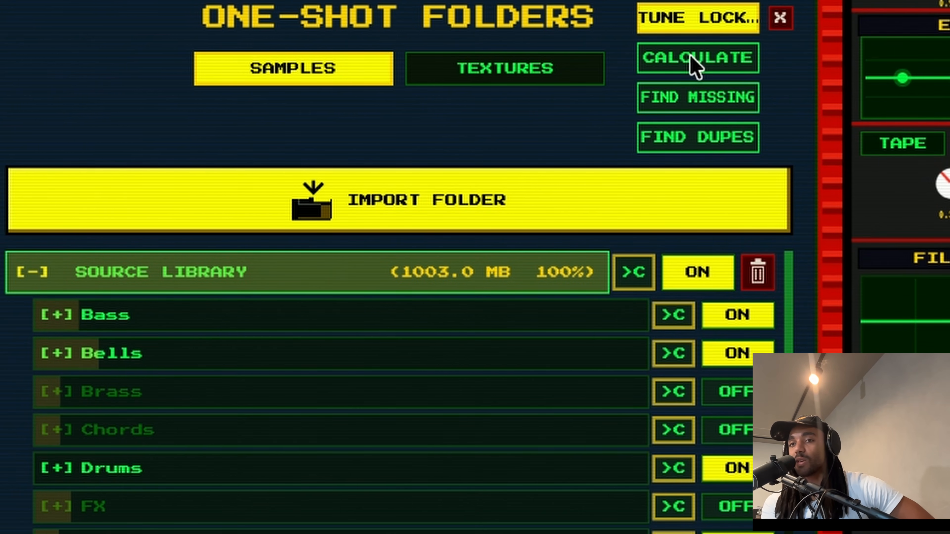
scroll(210, 449, down, 3)
scroll(217, 445, up, 3)
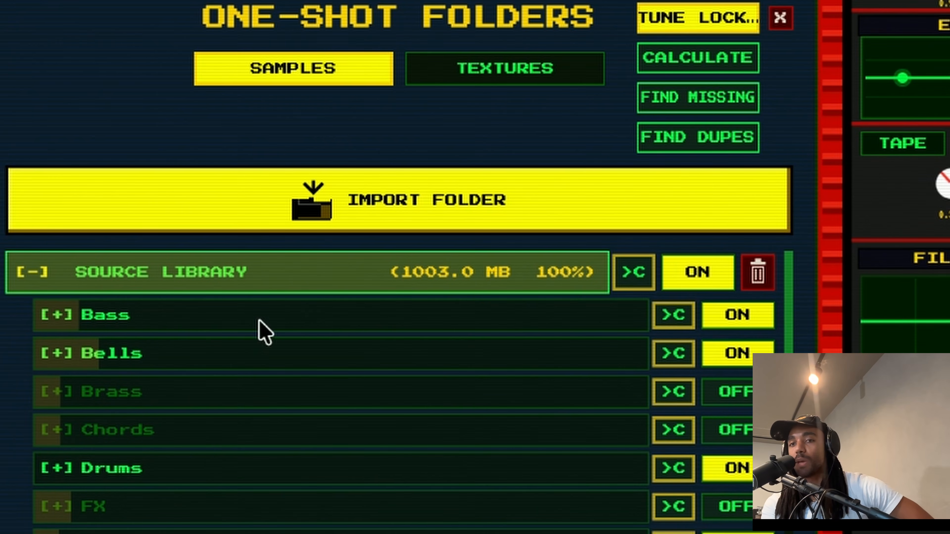
scroll(319, 344, down, 5)
scroll(318, 343, up, 5)
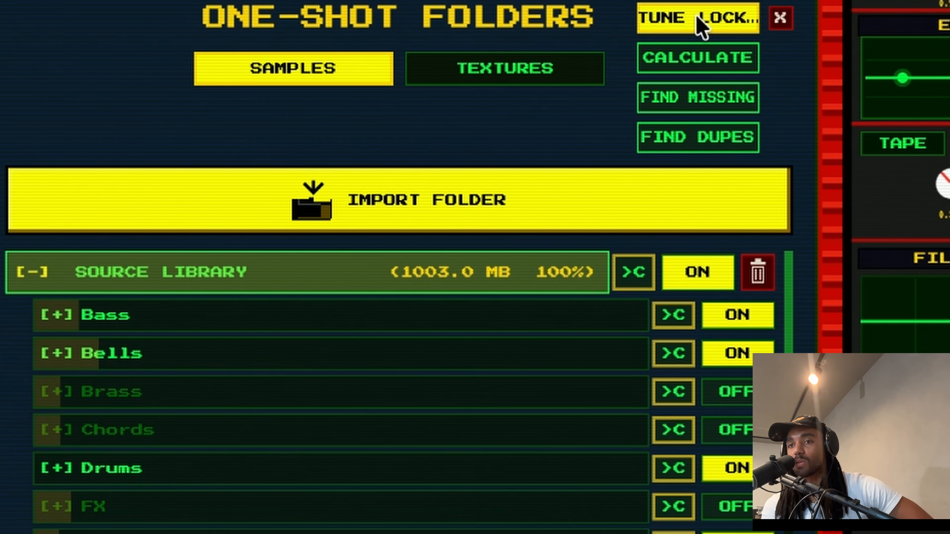
click(687, 55)
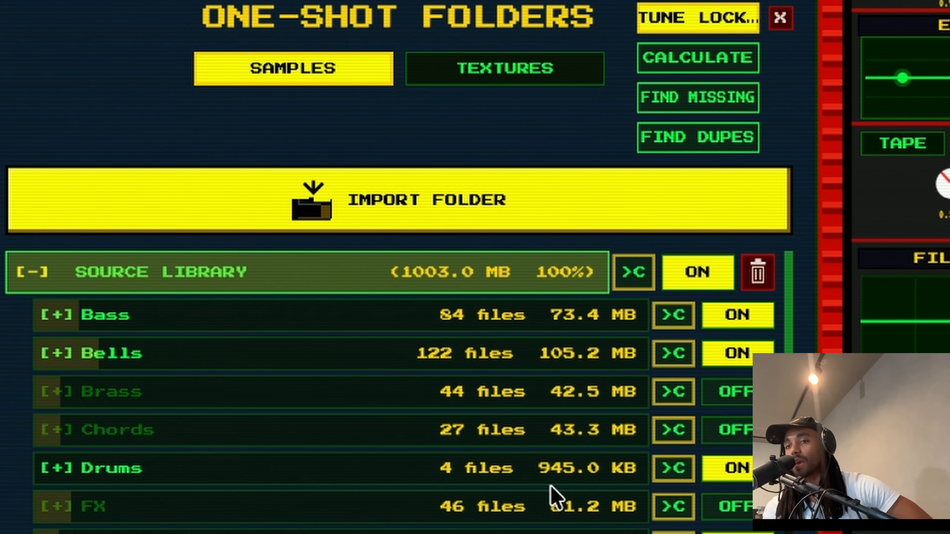
scroll(470, 376, down, 1)
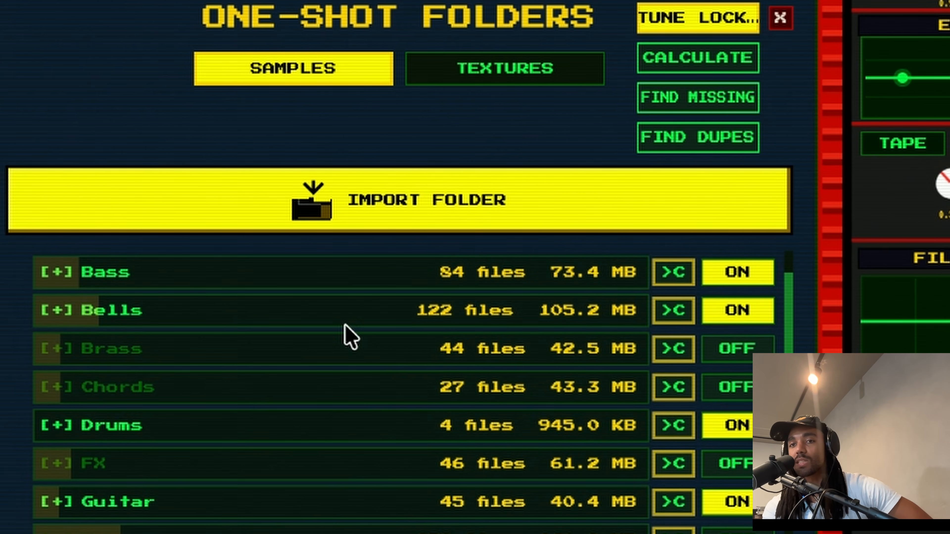
scroll(351, 337, down, 6)
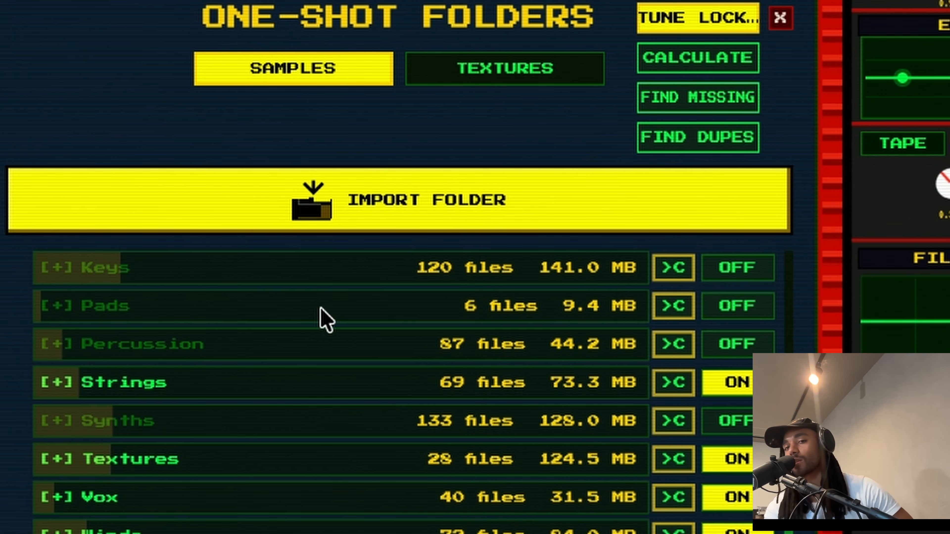
scroll(326, 320, up, 5)
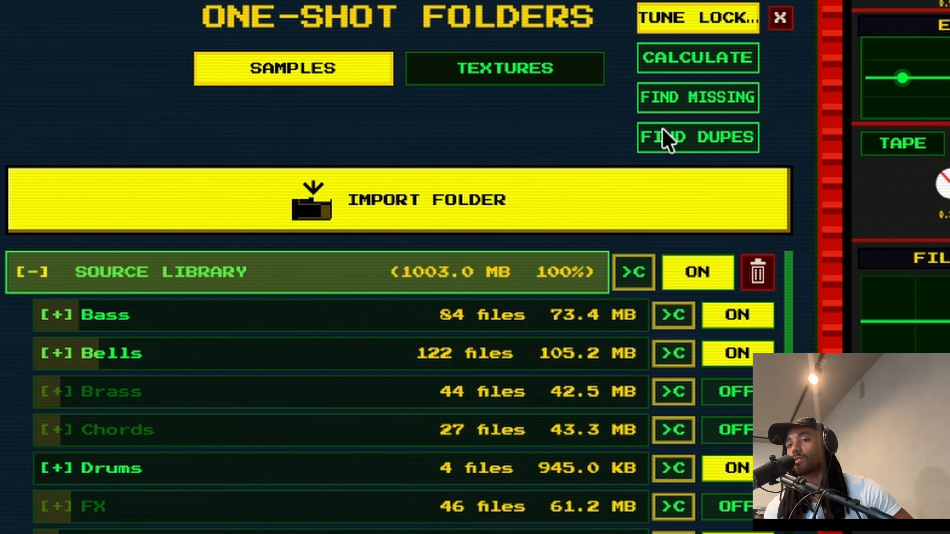
Browse the TEXTURES folders, expanding and collapsing Ambience_Green, then return to SAMPLES
click(492, 65)
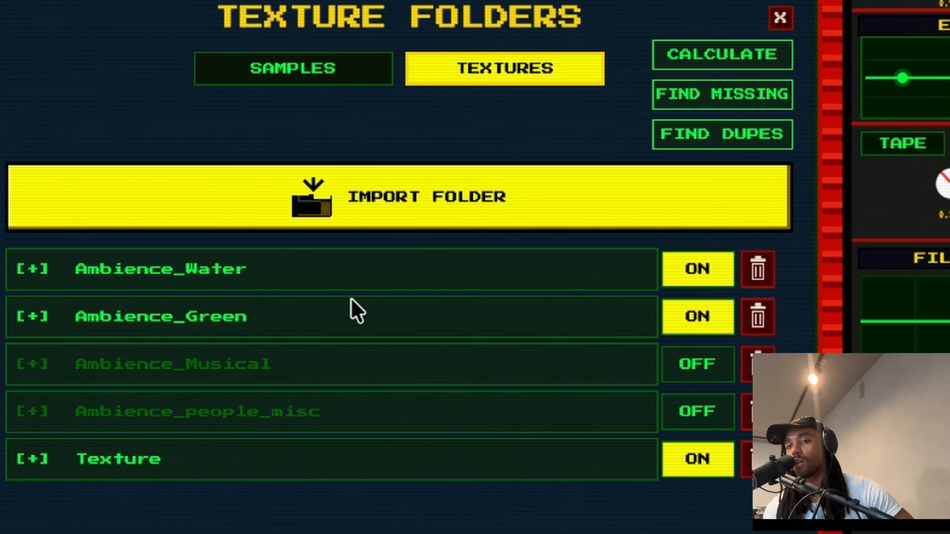
click(279, 302)
click(279, 301)
click(294, 74)
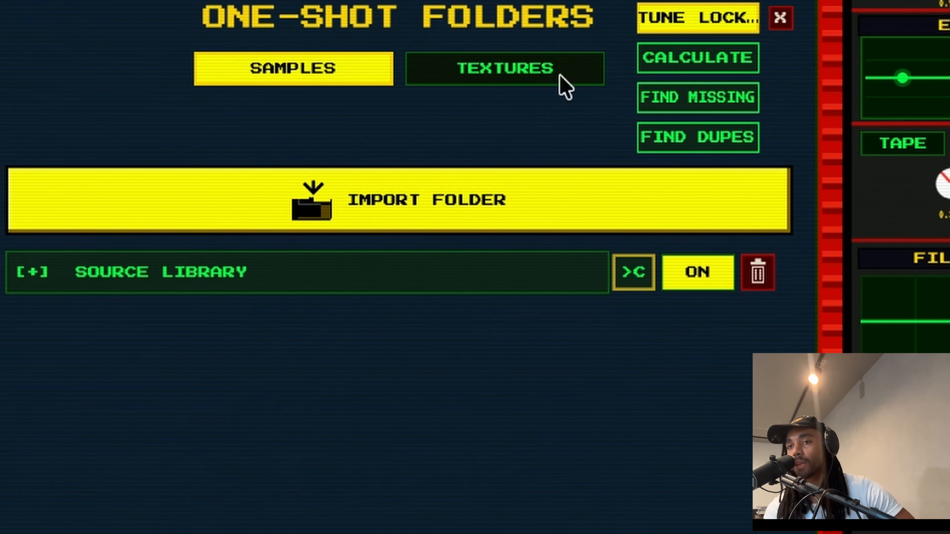
Run FIND MISSING for one-shots, then FIND DUPES and delete the two duplicates
click(722, 100)
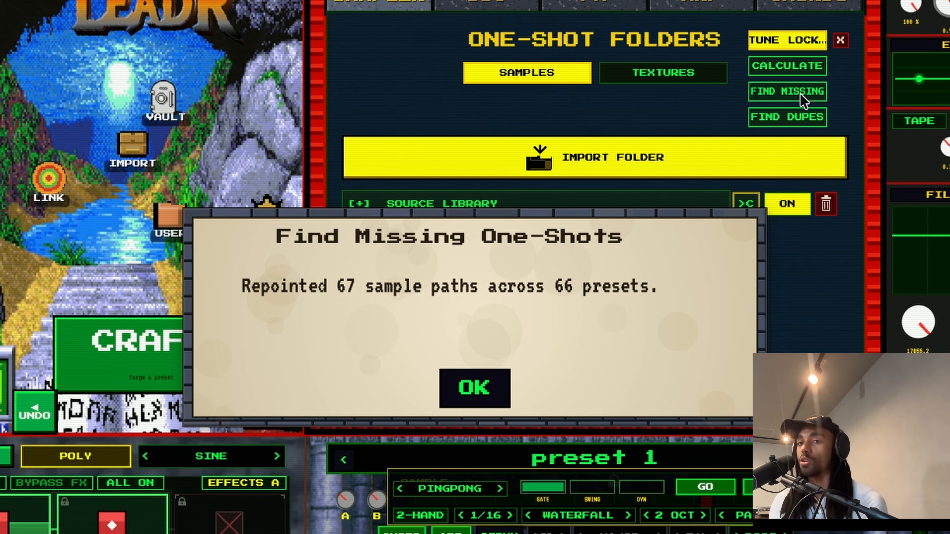
click(461, 394)
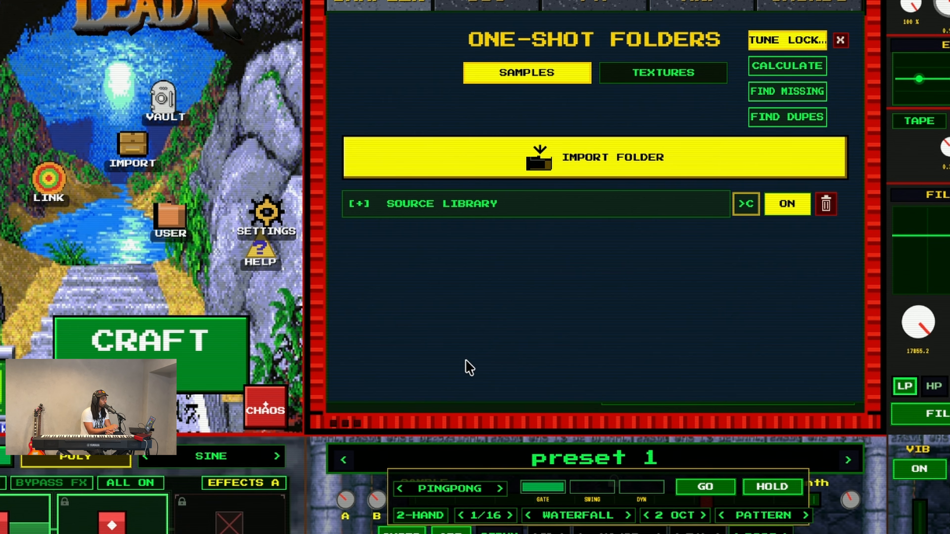
click(771, 122)
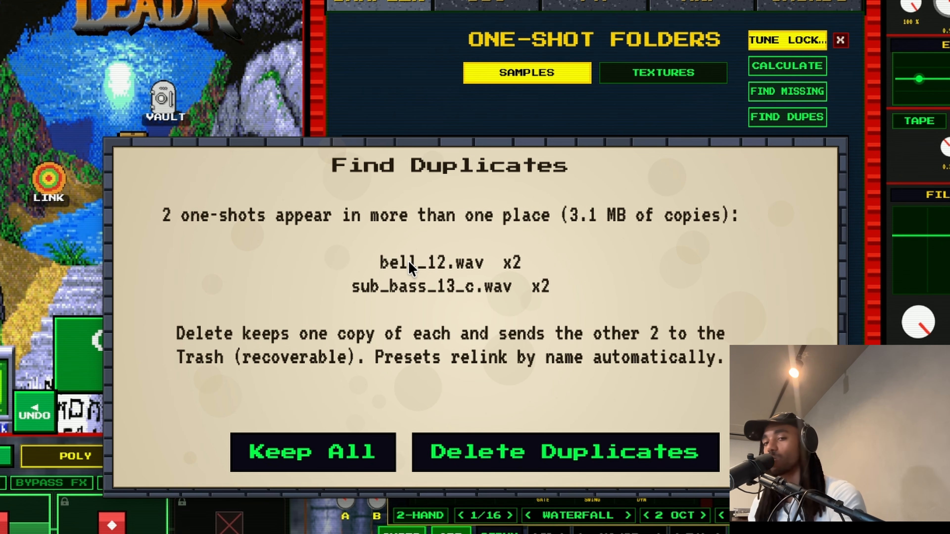
click(331, 457)
click(470, 406)
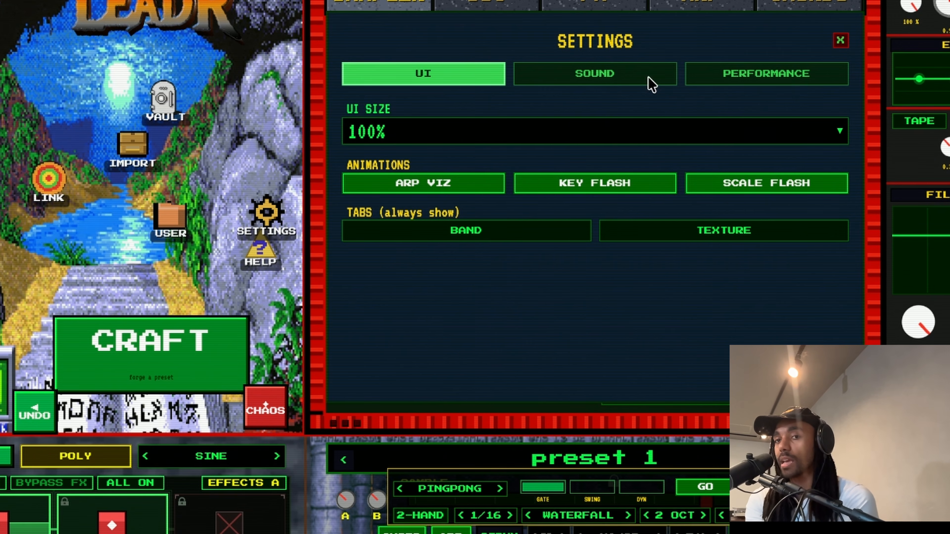
In SOUND settings, toggle ARP VIZ, KEY FLASH and SCALE FLASH off and back on
click(617, 76)
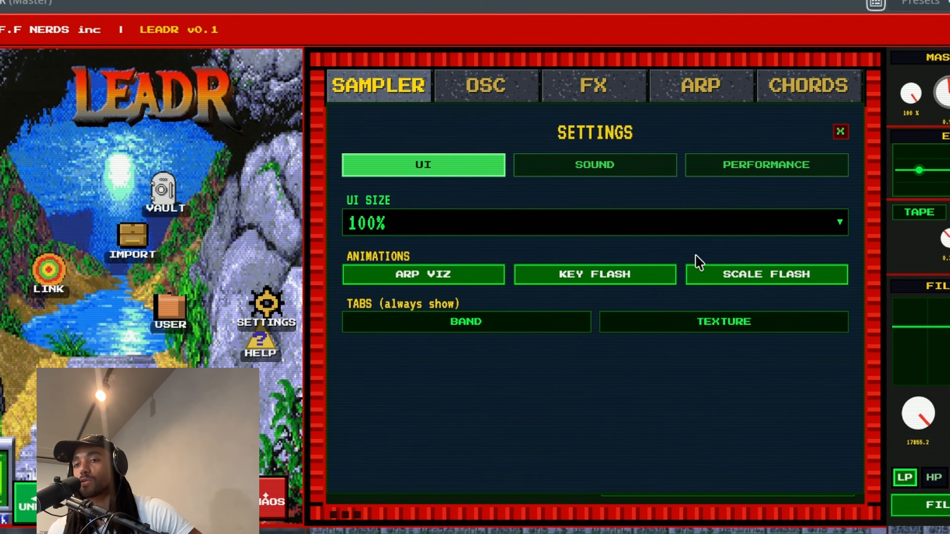
click(465, 279)
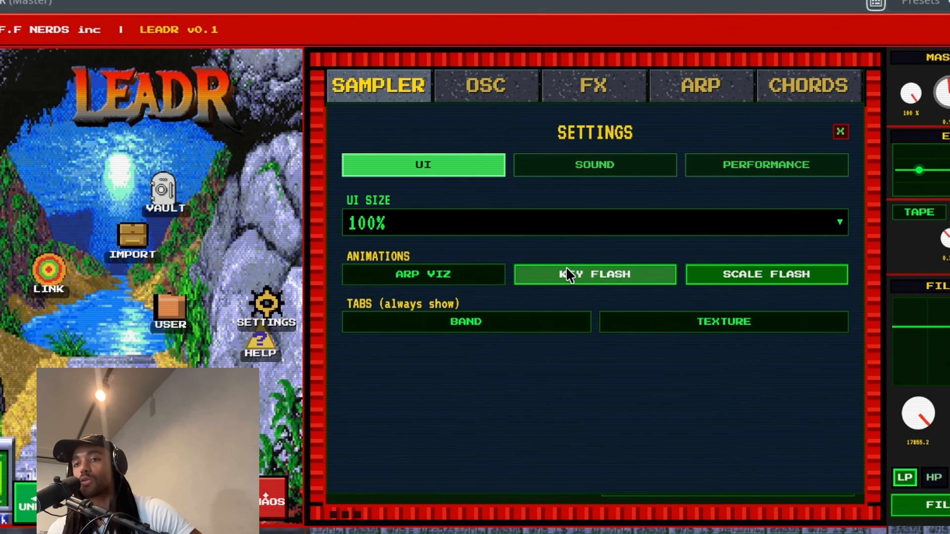
click(566, 267)
click(701, 264)
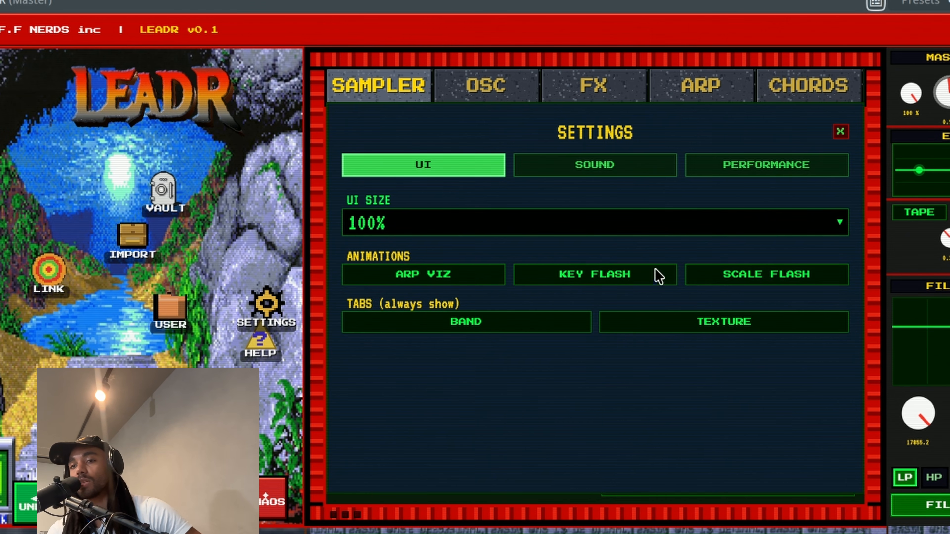
click(483, 283)
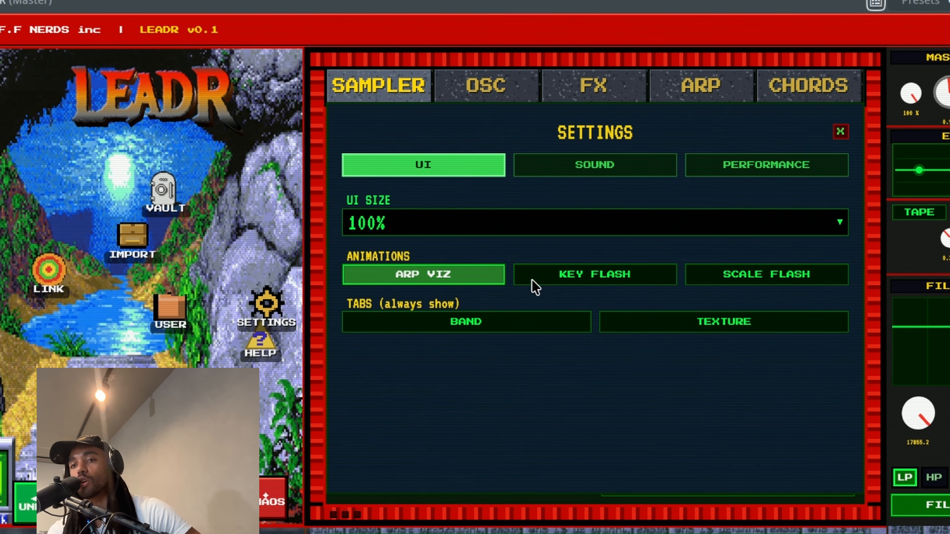
click(534, 282)
click(748, 269)
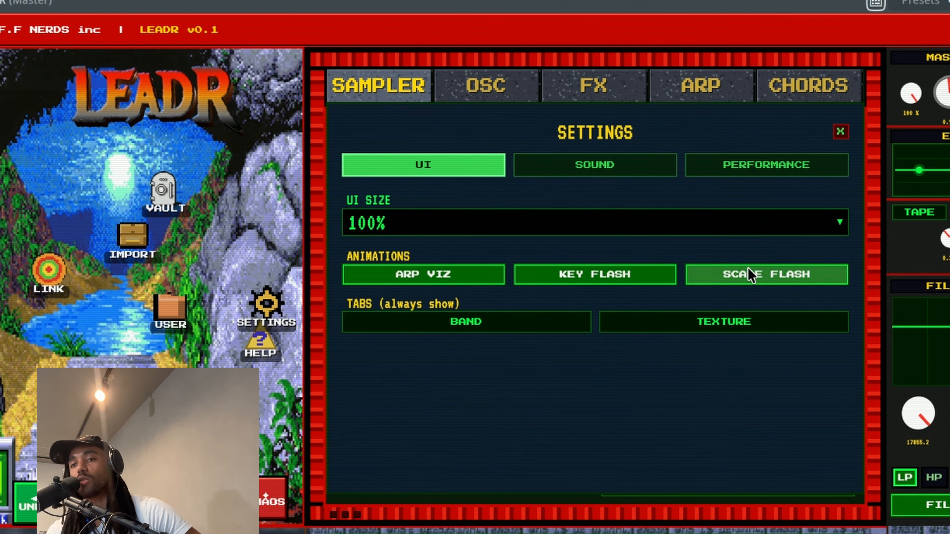
Toggle the always-show Texture tab option repeatedly, leaving it off
click(661, 323)
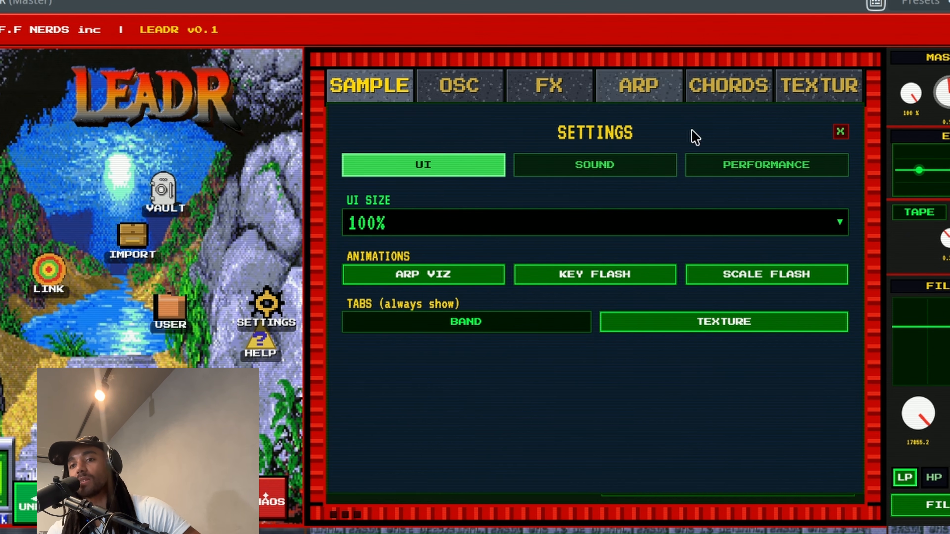
click(704, 329)
click(704, 329)
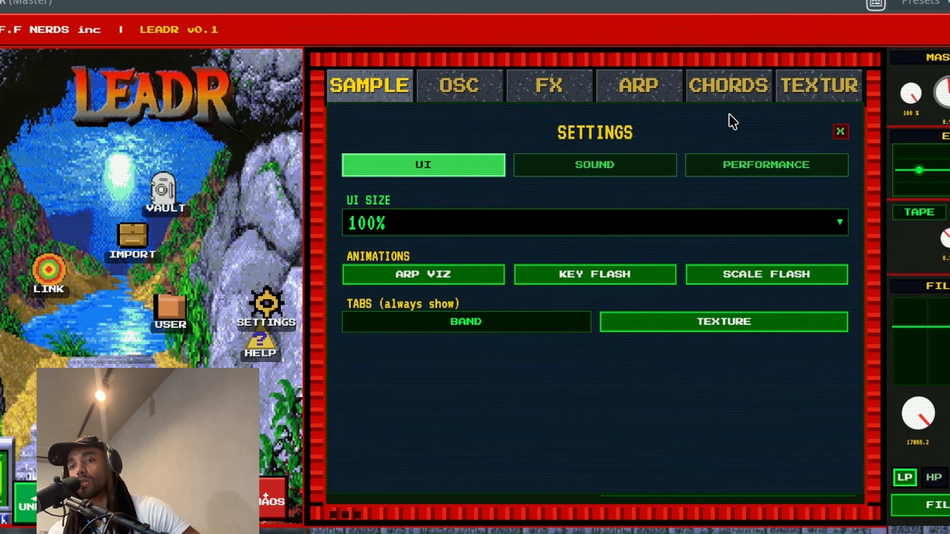
click(727, 324)
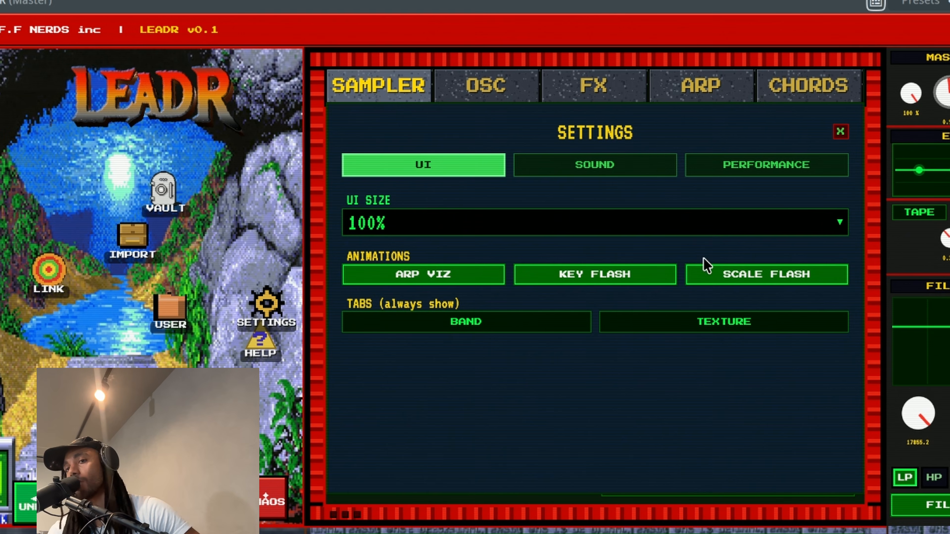
click(685, 321)
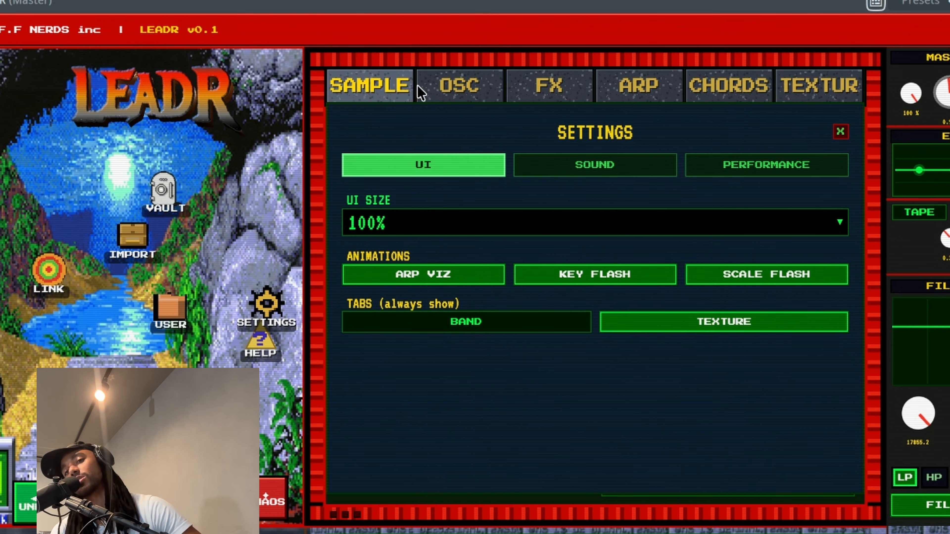
click(668, 323)
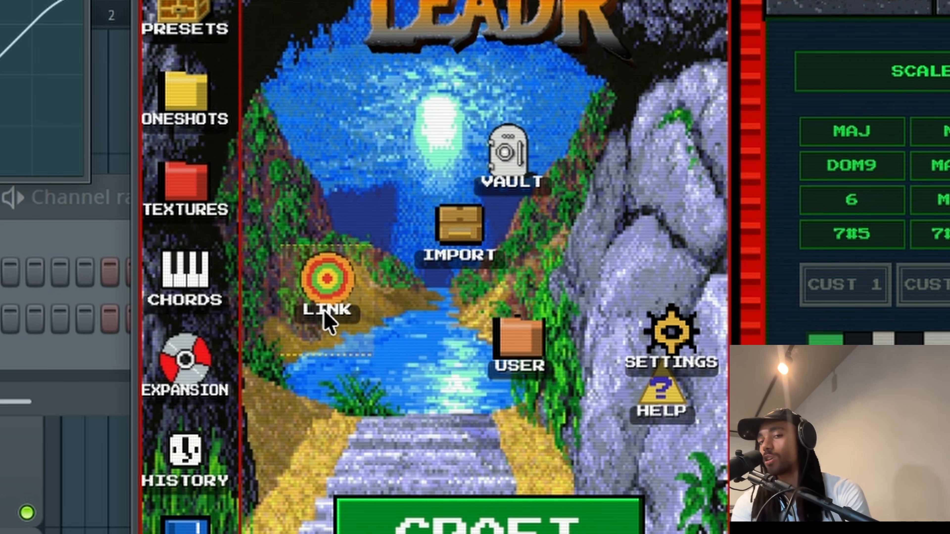
Clone the LEADR channel, link the copy to follow the original, and play a C3
right_click(0, 307)
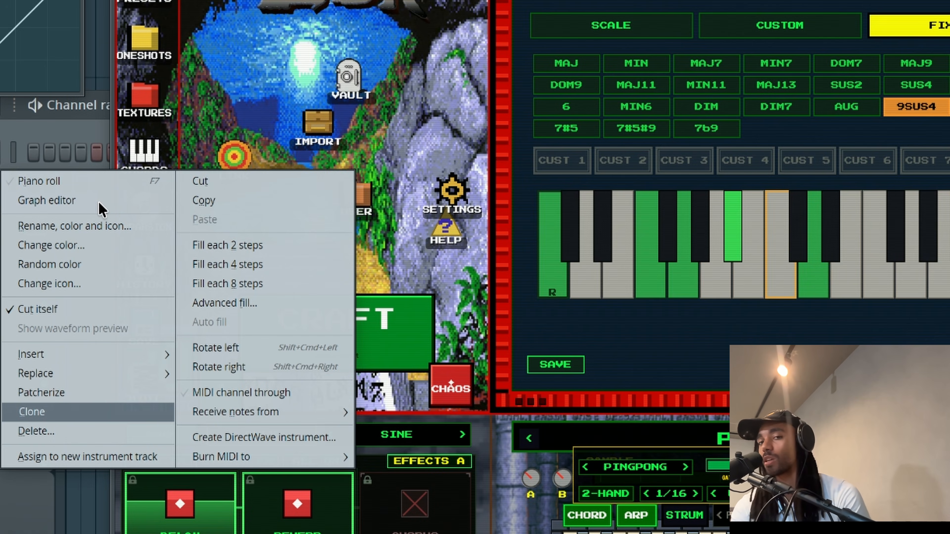
click(32, 412)
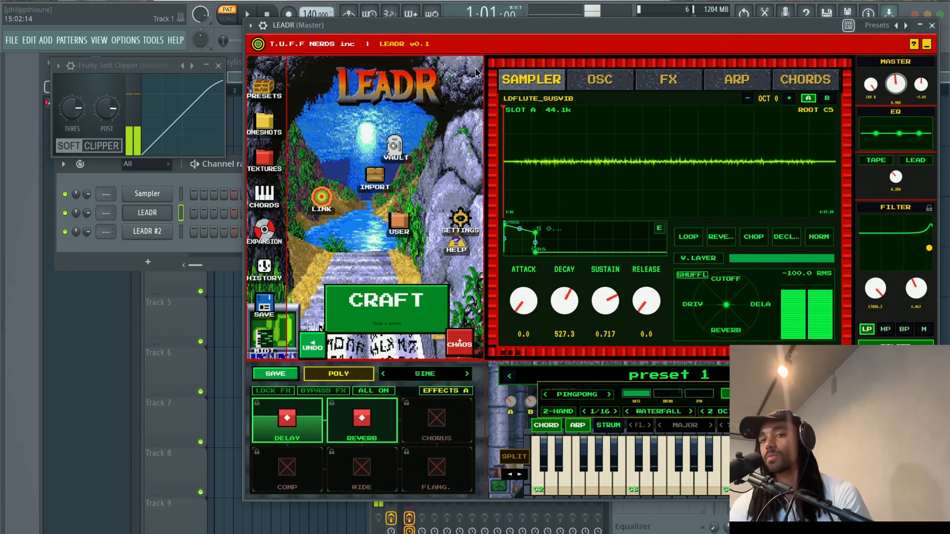
drag(516, 30, 374, 46)
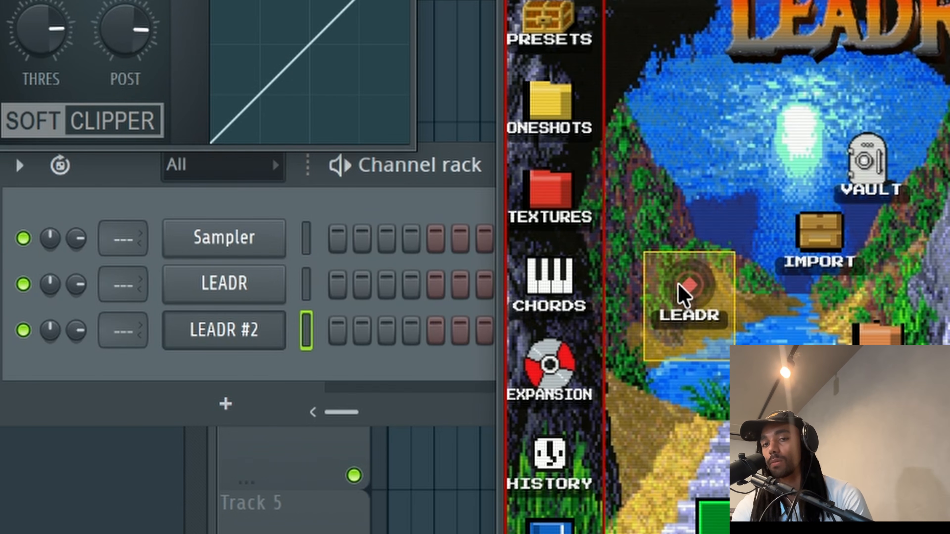
click(511, 281)
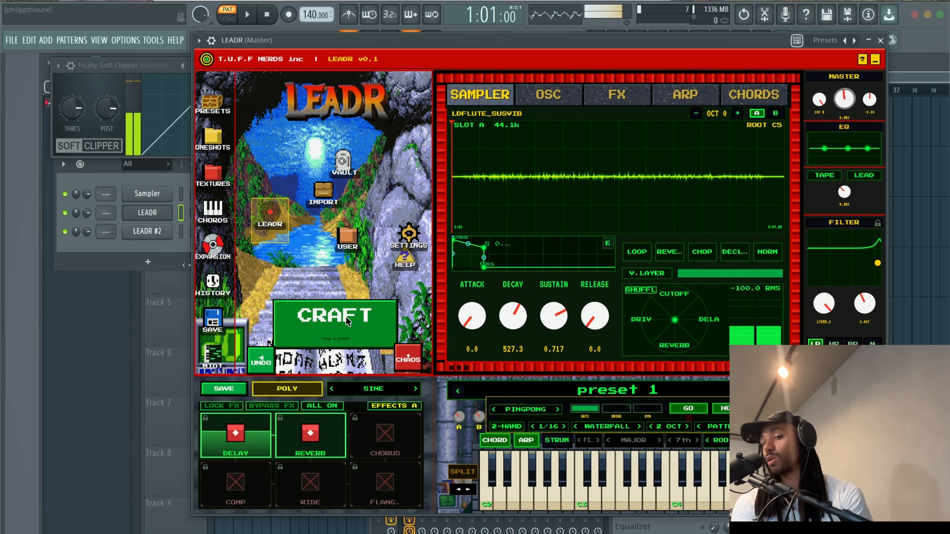
drag(544, 43, 458, 41)
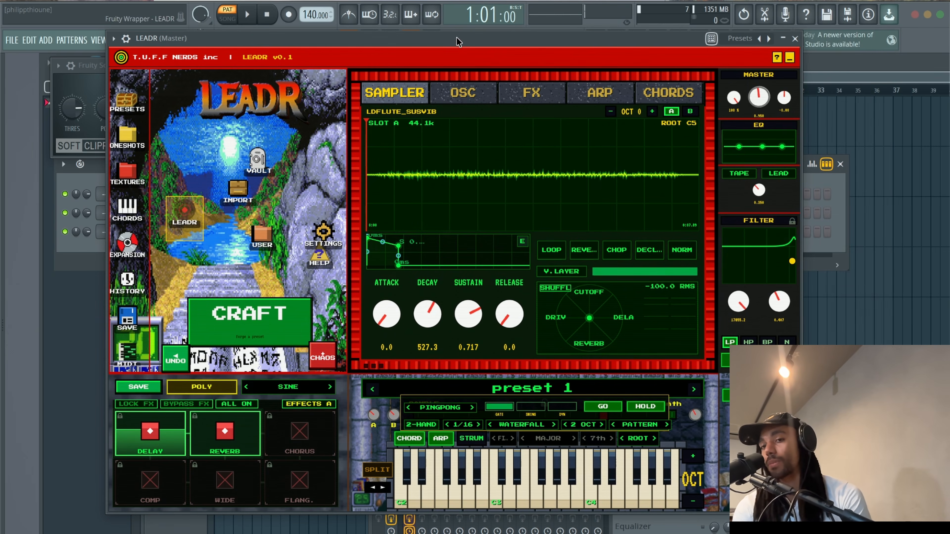
click(500, 492)
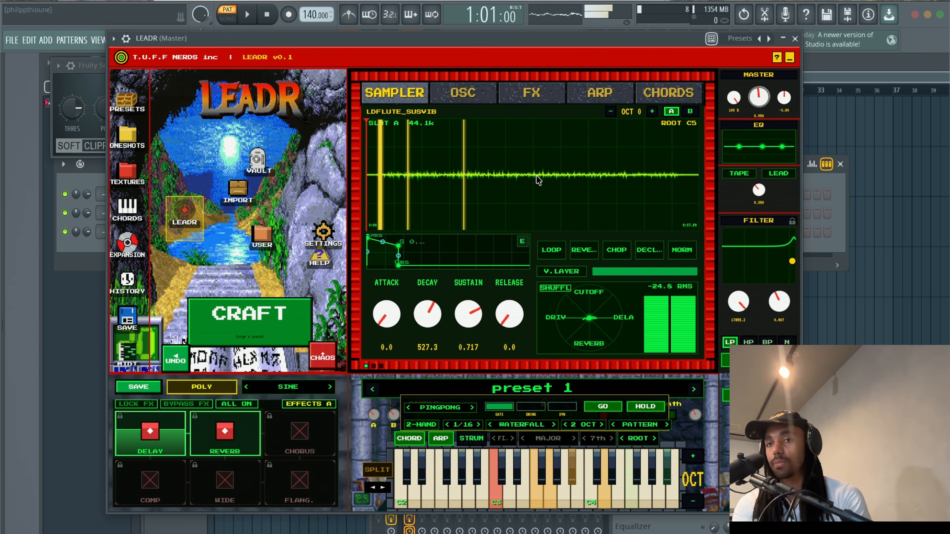
Set the chords to follow the MAJOR scale and forge a new VIOLIN_5_C sample
click(667, 93)
click(462, 127)
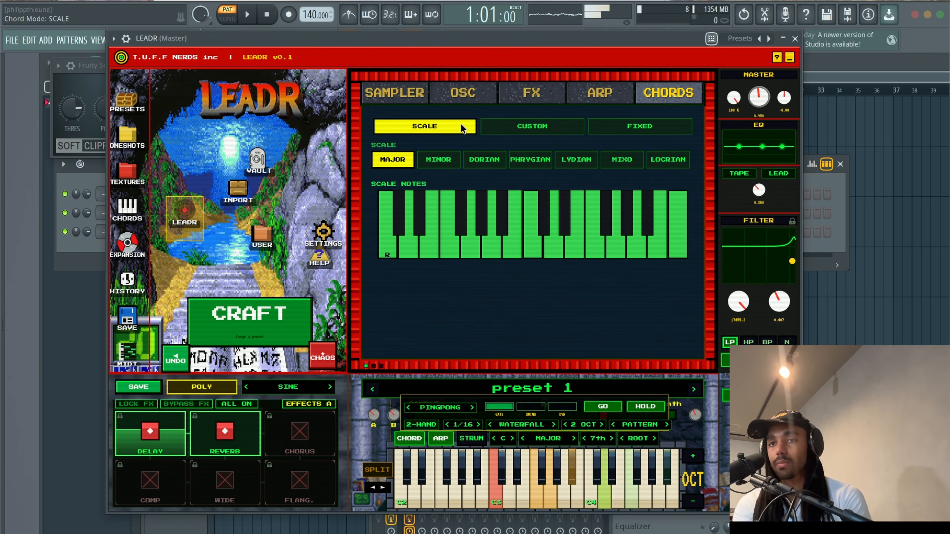
click(445, 161)
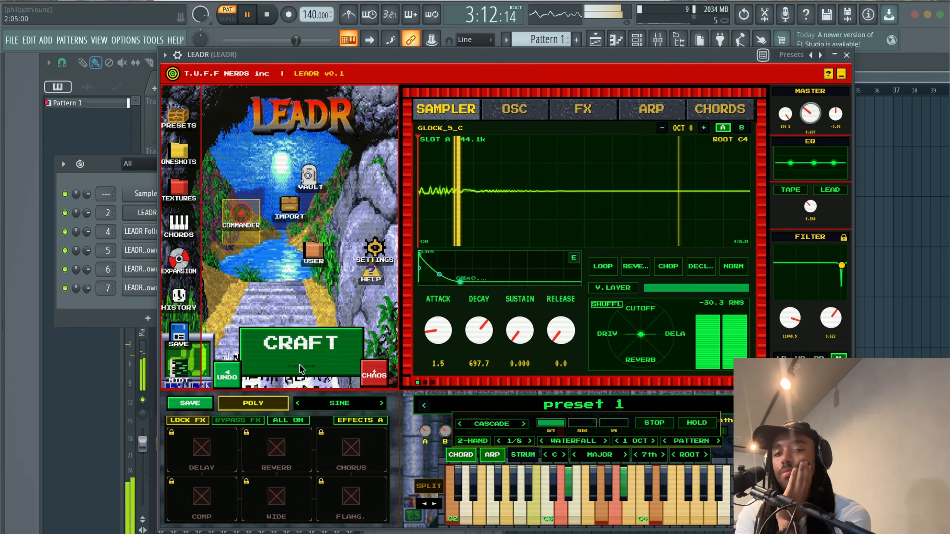
click(299, 363)
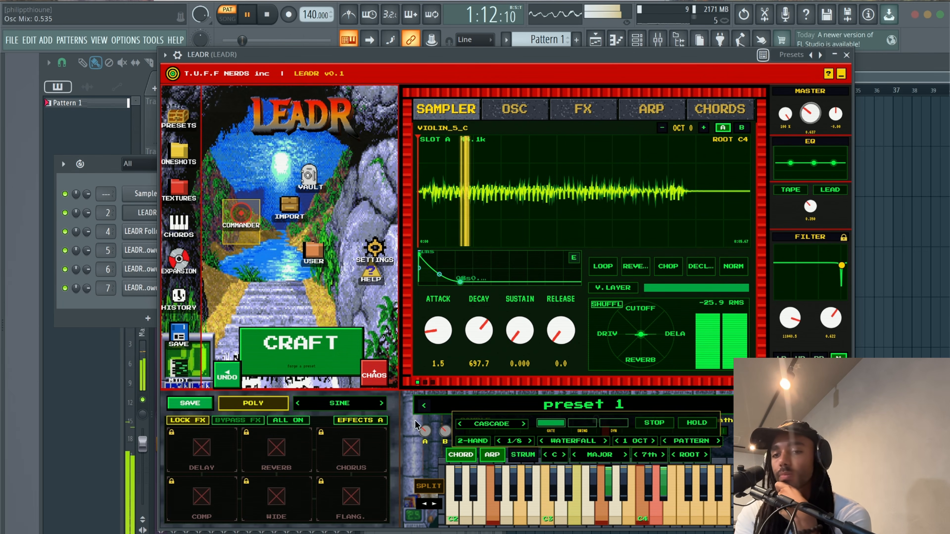
Turn off chord lock, enable ARP, and forge two new samples with CRAFT
click(460, 455)
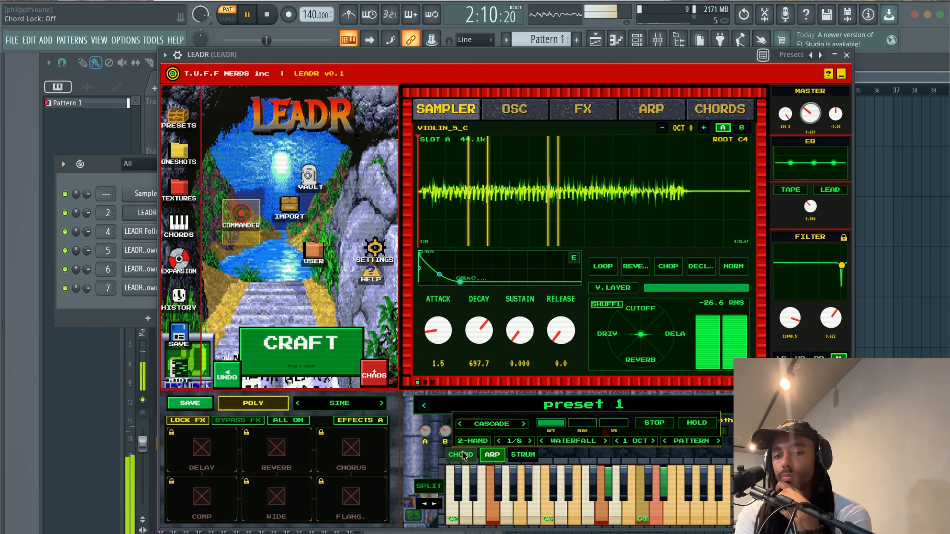
click(490, 455)
click(323, 349)
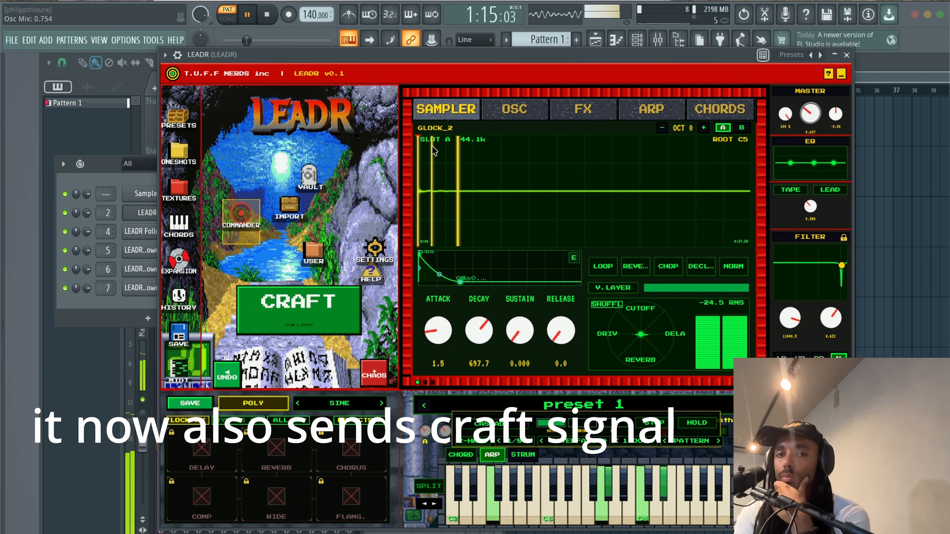
click(330, 317)
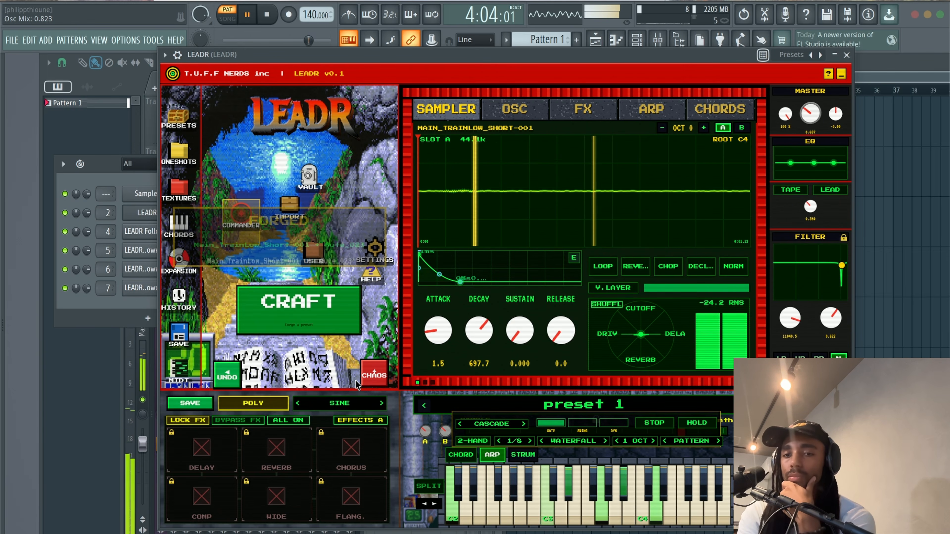
Randomize the patch twice with CHAOS, then drop release to 0.0 and lower decay
click(375, 376)
click(376, 376)
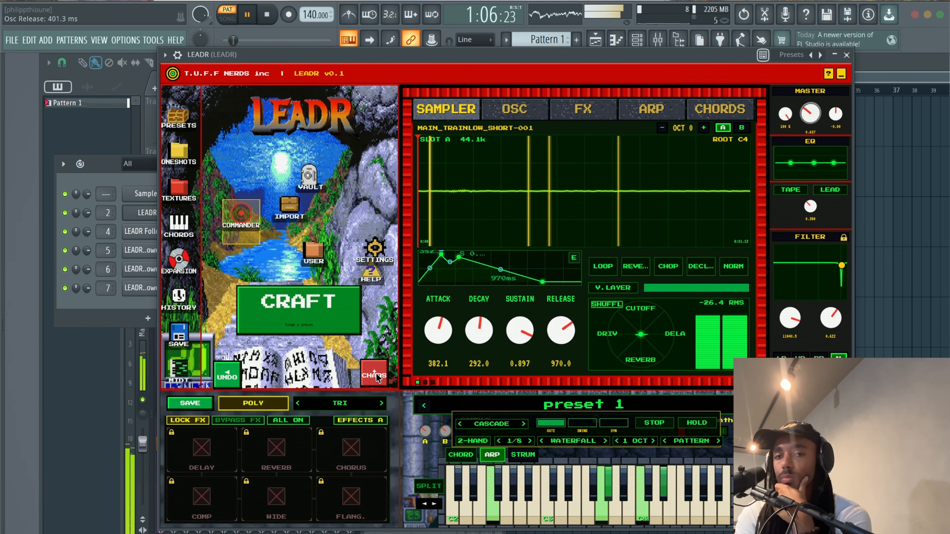
drag(564, 329, 521, 388)
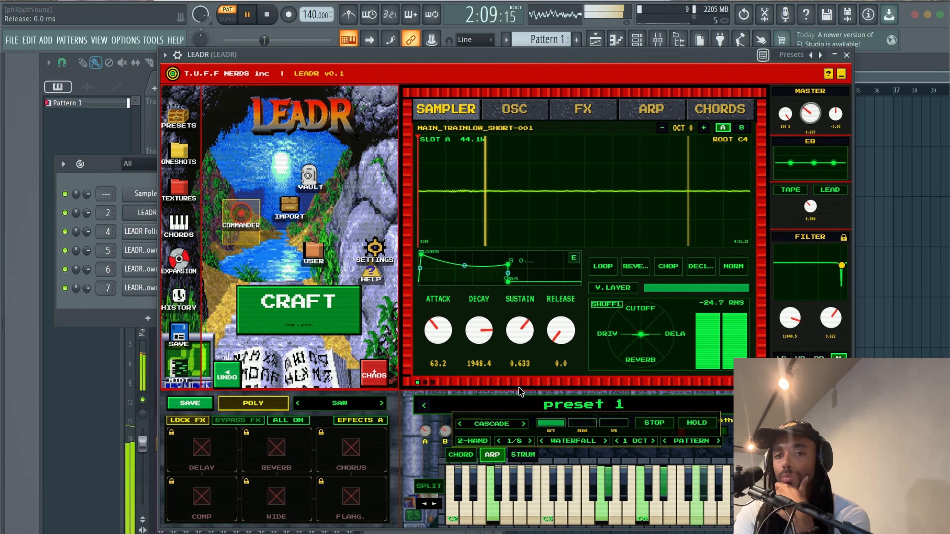
drag(486, 329, 471, 385)
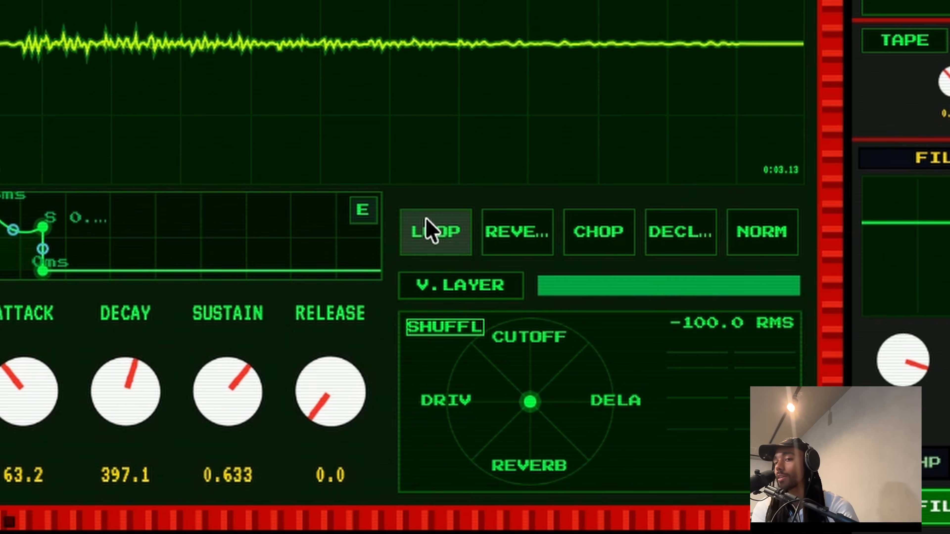
Turn on Forward looping and pull the loop end in to the mandolin sample's opening third
click(560, 256)
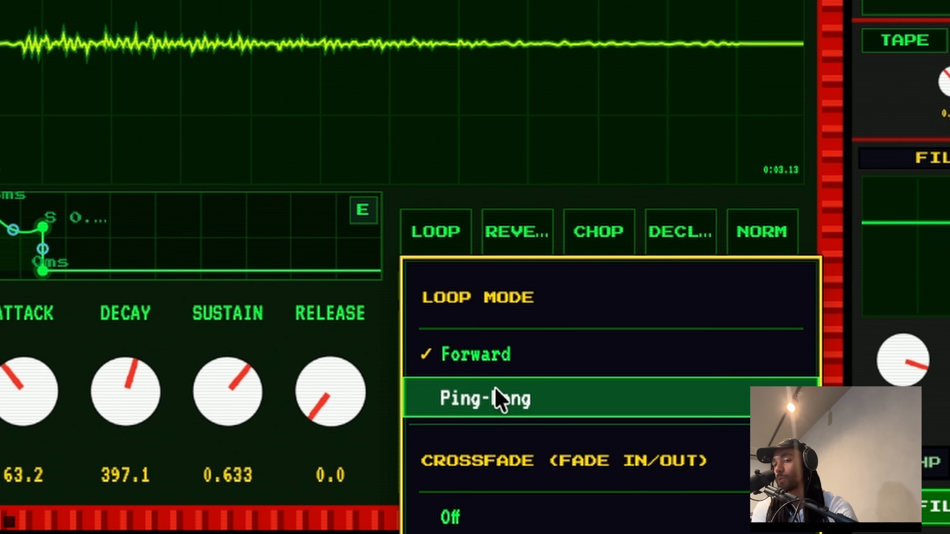
click(448, 233)
click(449, 234)
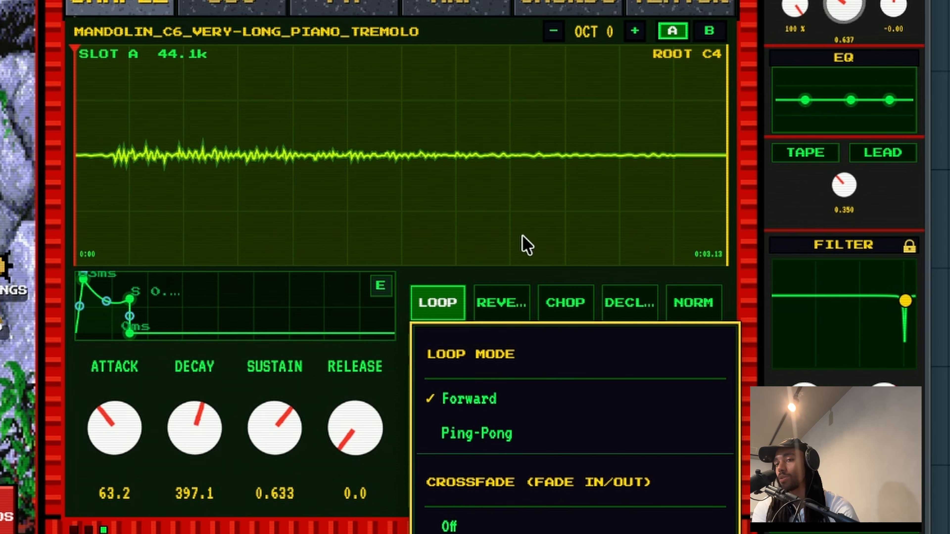
click(526, 246)
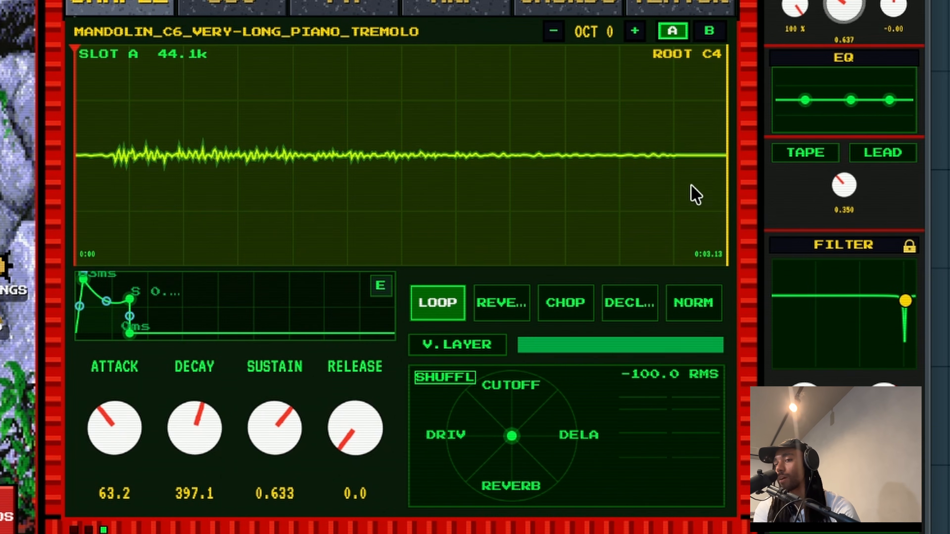
drag(727, 169, 283, 179)
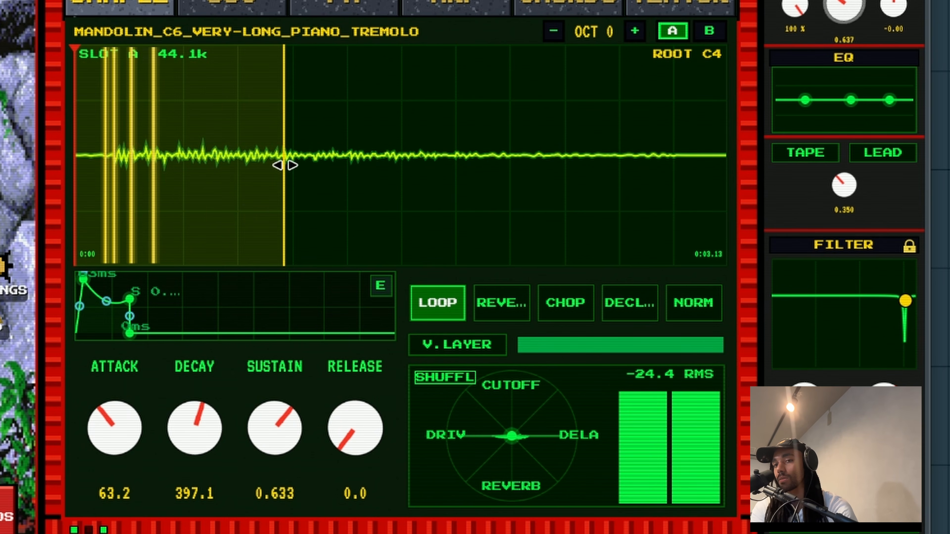
mouse_move(284, 163)
mouse_down()
mouse_move(160, 165)
mouse_move(562, 172)
mouse_move(153, 155)
mouse_move(218, 154)
mouse_up()
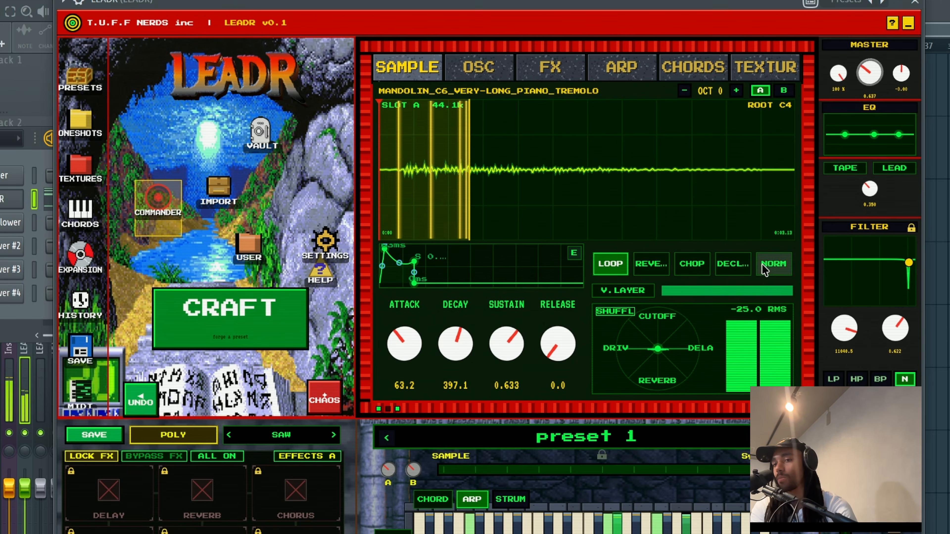
Normalize the mandolin sample, forge new samples and reposition the loop end between forges
click(680, 305)
click(257, 311)
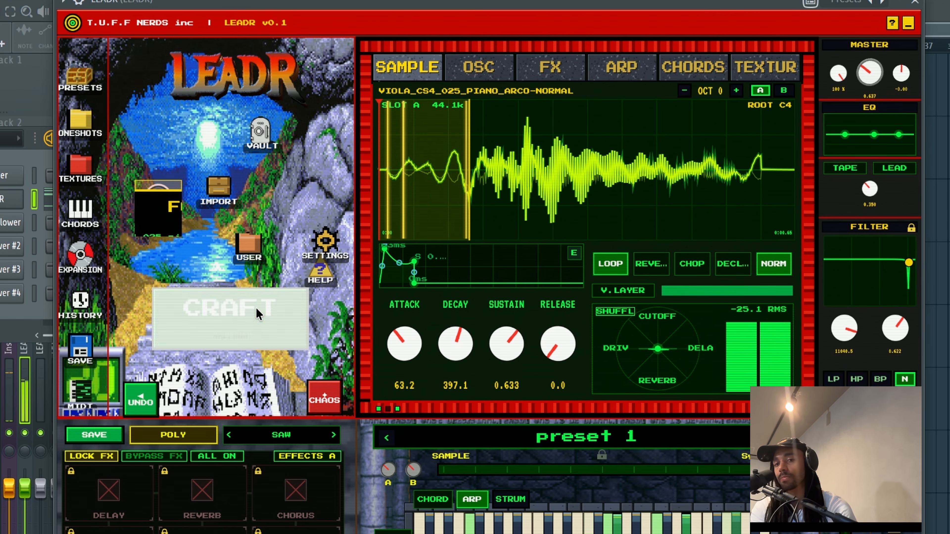
drag(469, 192, 701, 194)
click(214, 329)
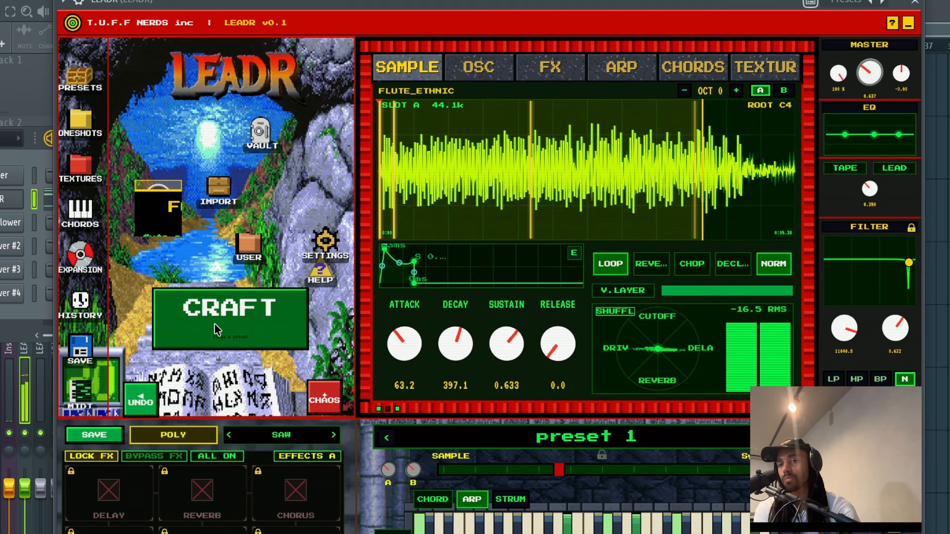
drag(702, 191, 644, 192)
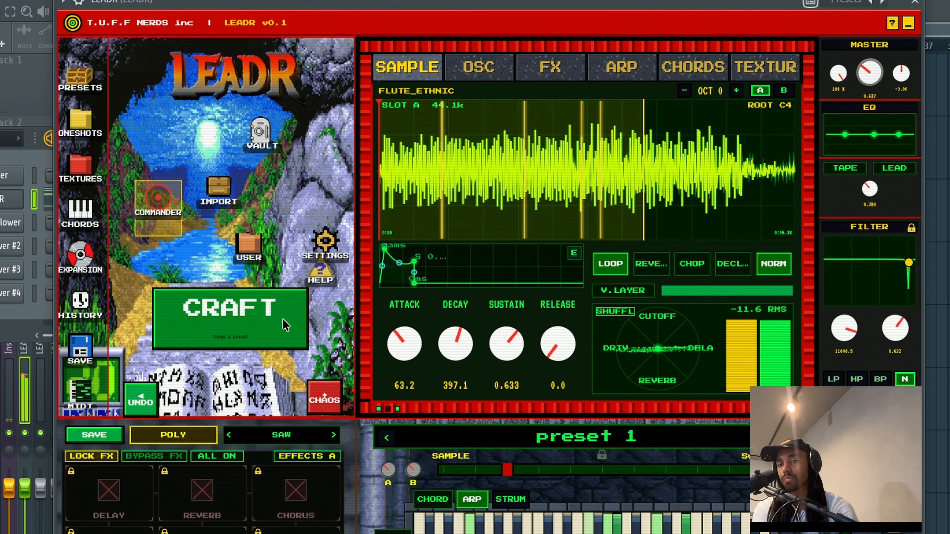
Keep forging new samples until ELECTRIC_BASS_3_C is loaded in slot A
click(274, 331)
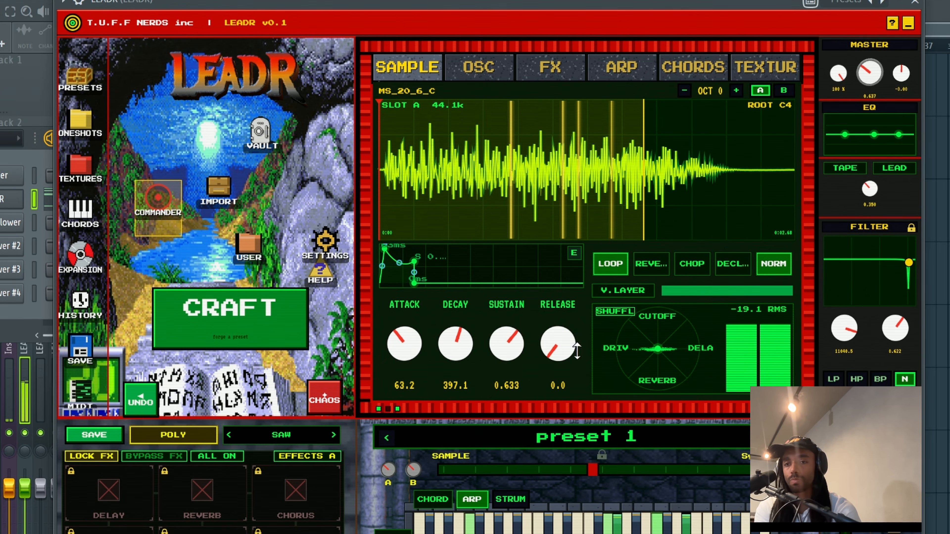
click(272, 312)
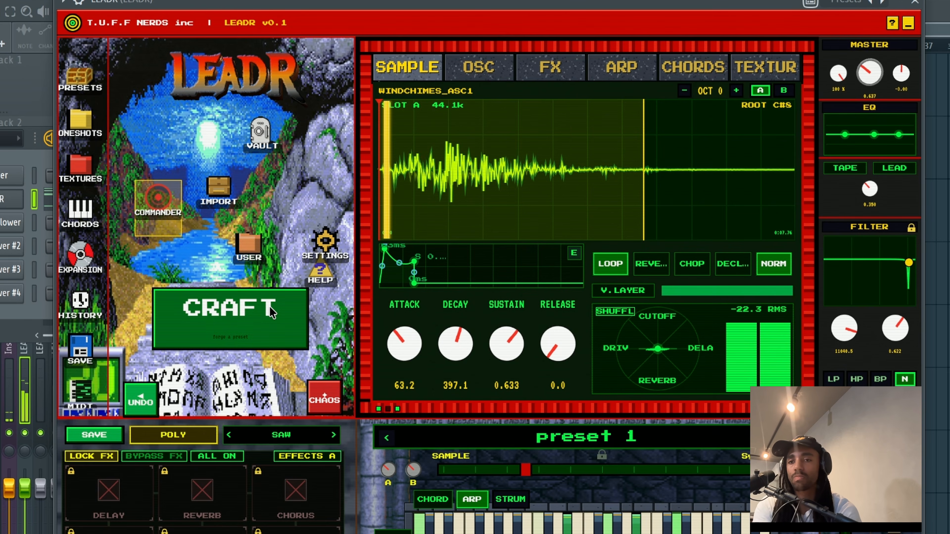
click(269, 306)
click(258, 321)
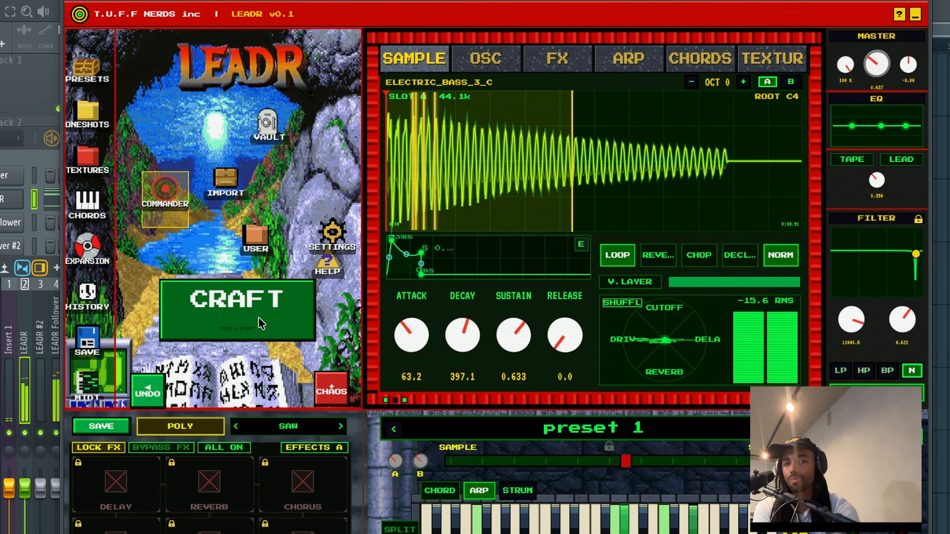
click(263, 327)
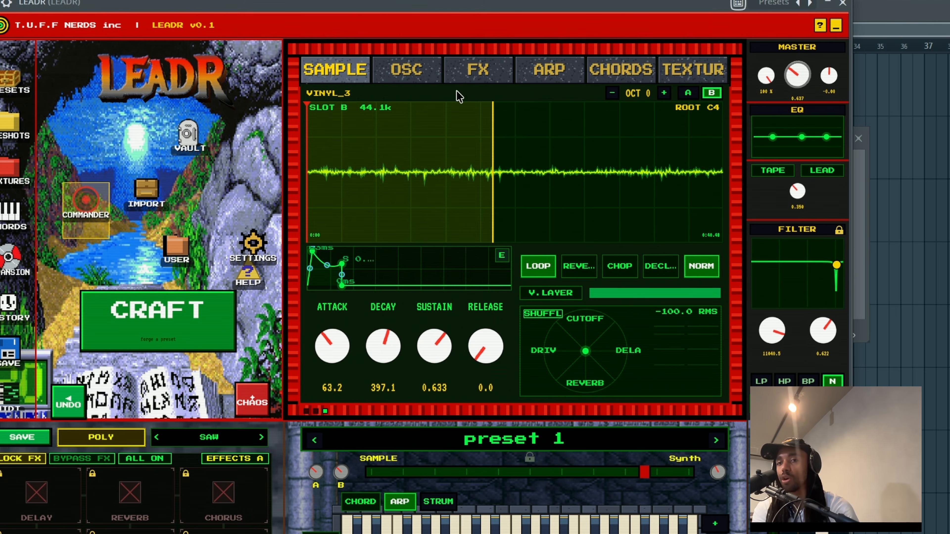
On the OSC page, raise the saw octave to +2, lower it, then raise it once again
click(411, 81)
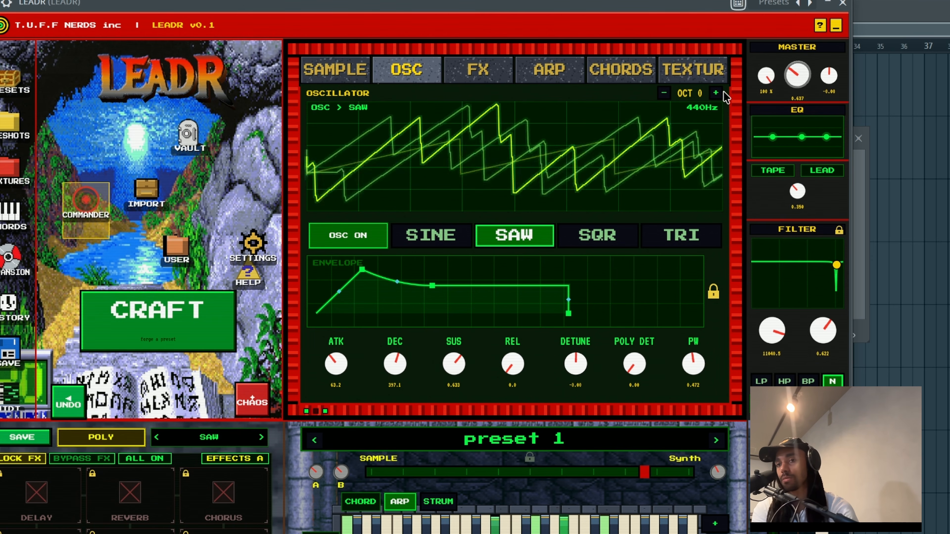
click(715, 92)
click(715, 93)
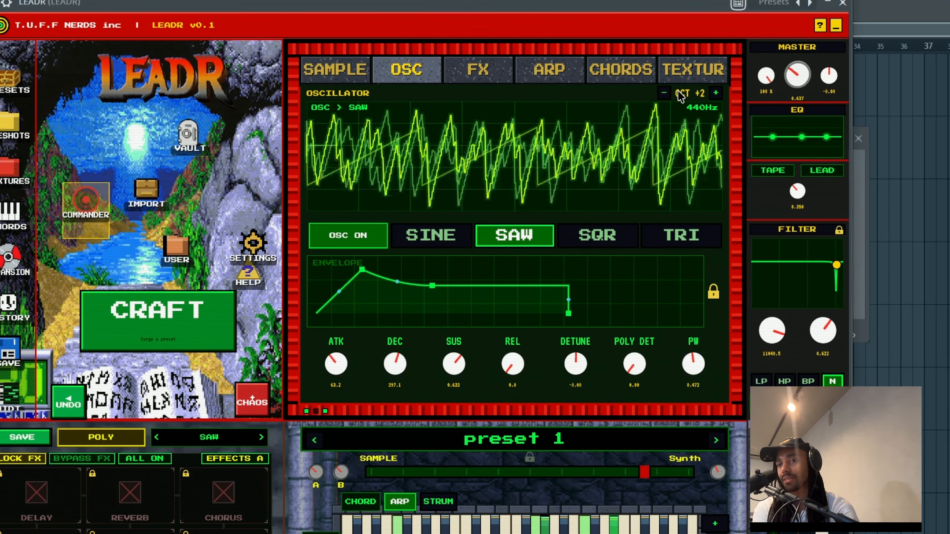
click(664, 93)
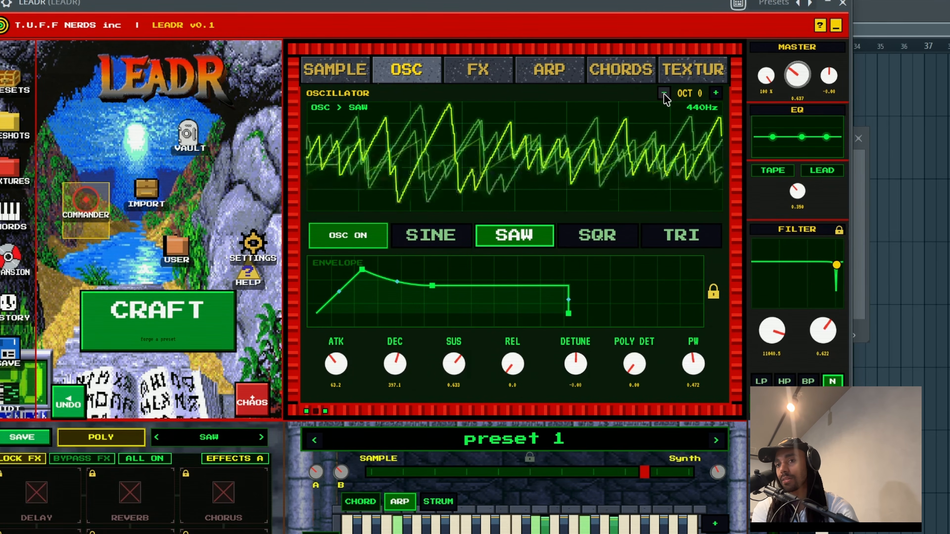
click(663, 93)
click(664, 93)
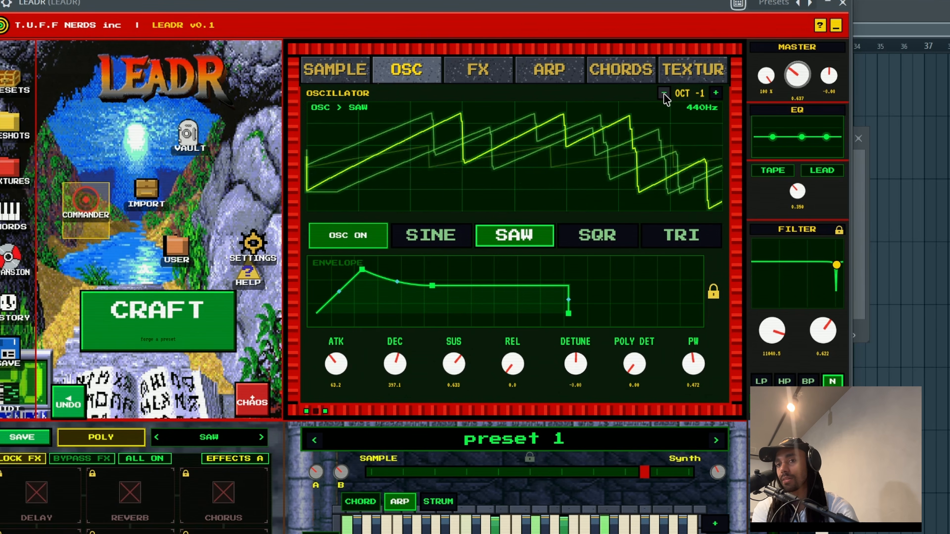
click(713, 96)
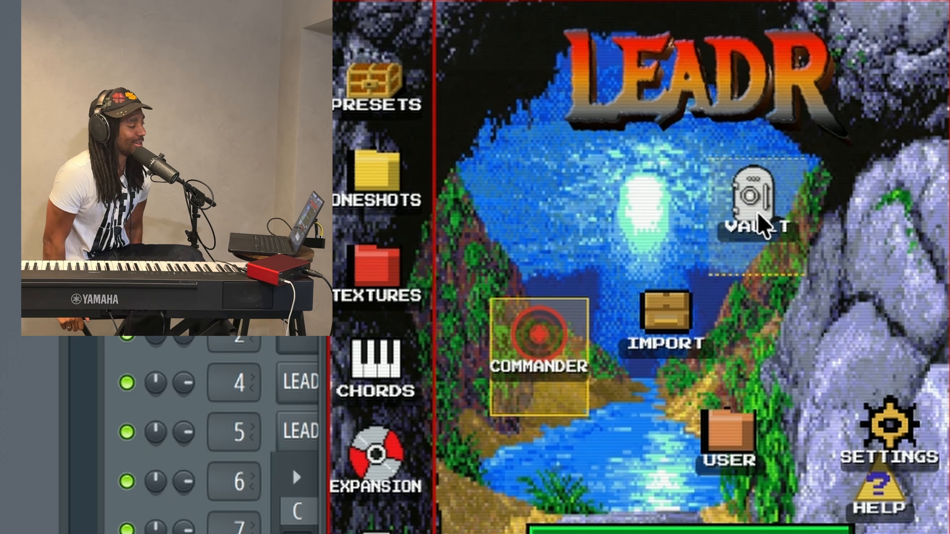
Open the Vault, enter the answer to its question, submit it and confirm with YES
click(758, 214)
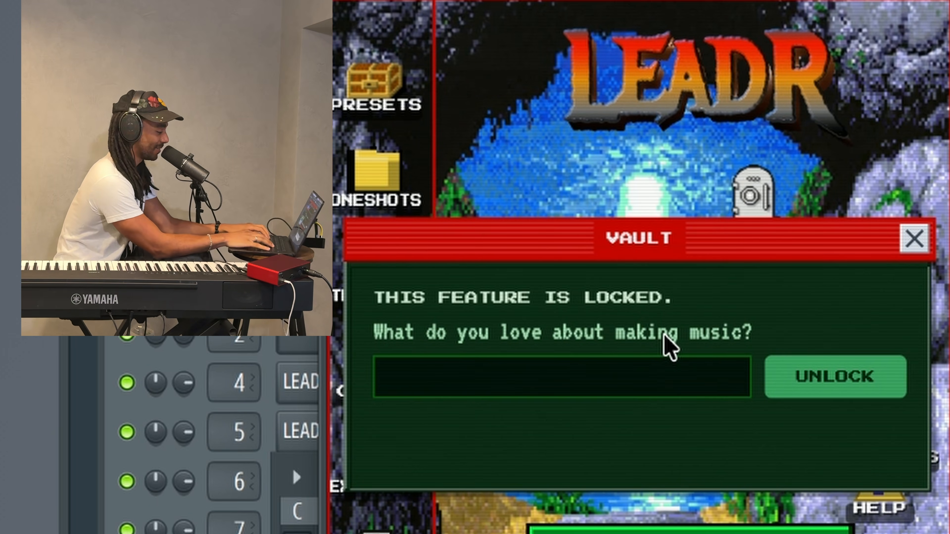
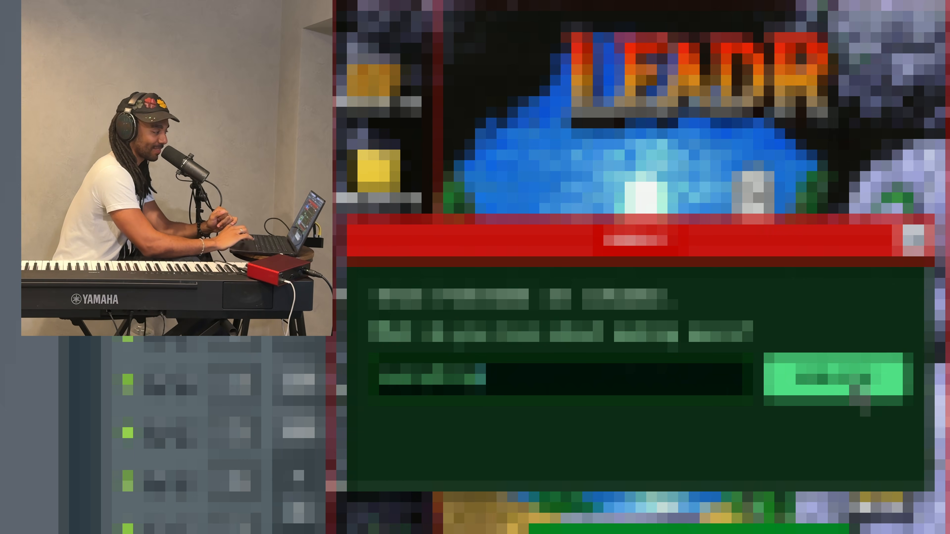
click(852, 388)
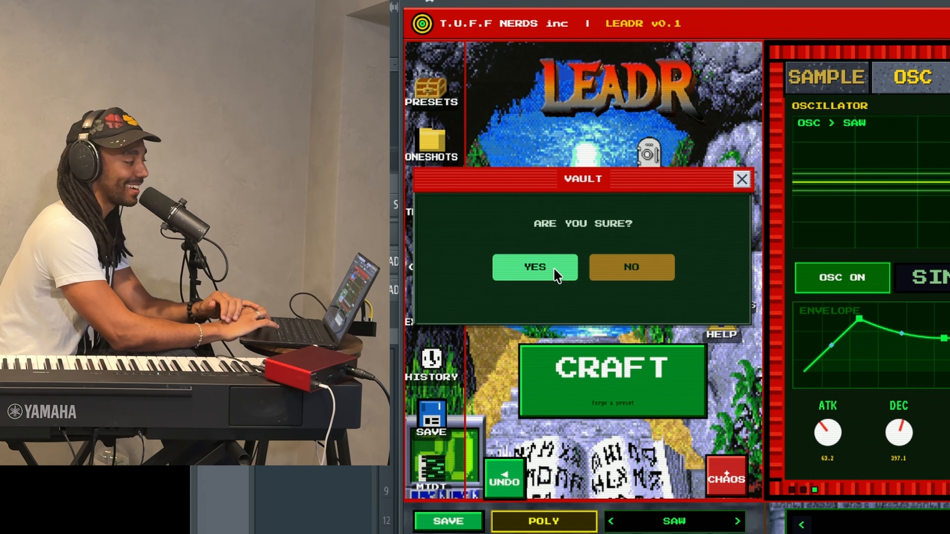
click(553, 269)
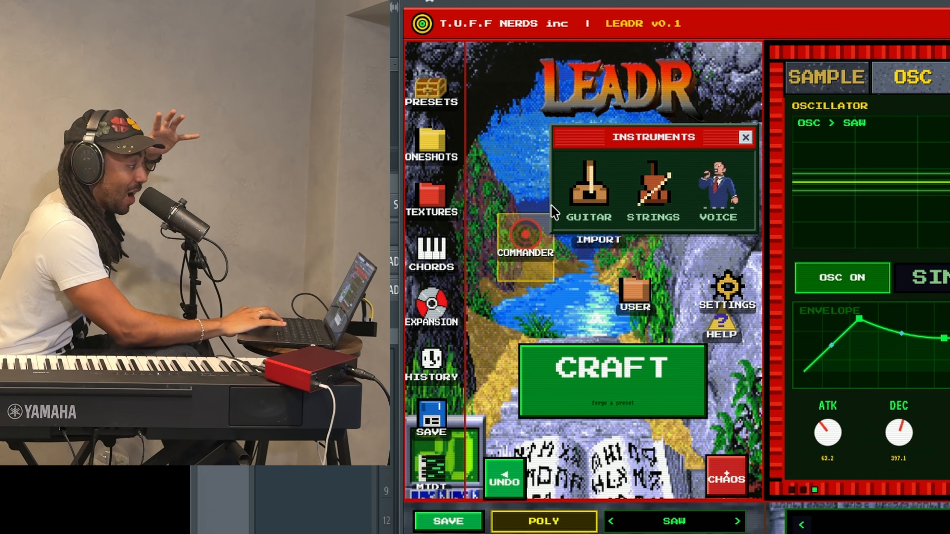
Place the guitar on the stage, try the flute and Kodomo, then close the Instruments picker
click(585, 200)
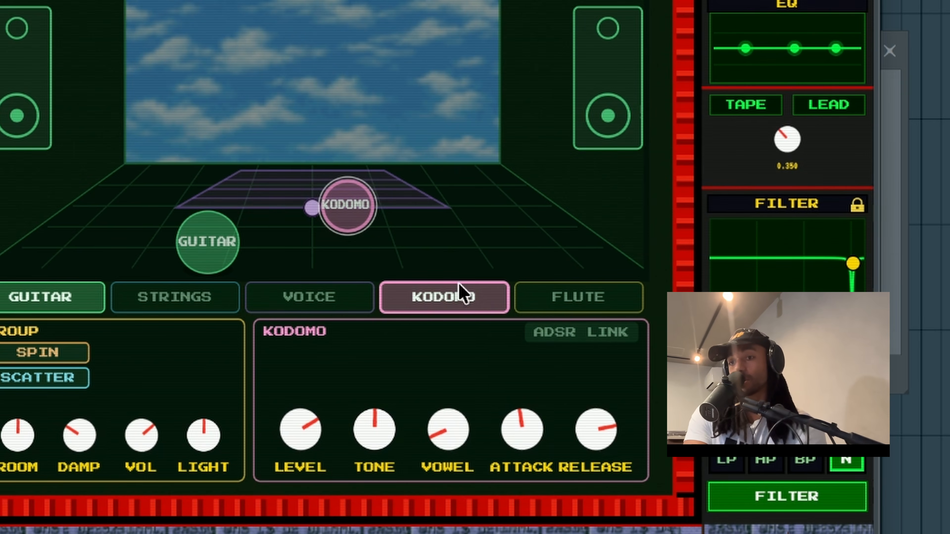
click(553, 305)
click(440, 305)
click(541, 306)
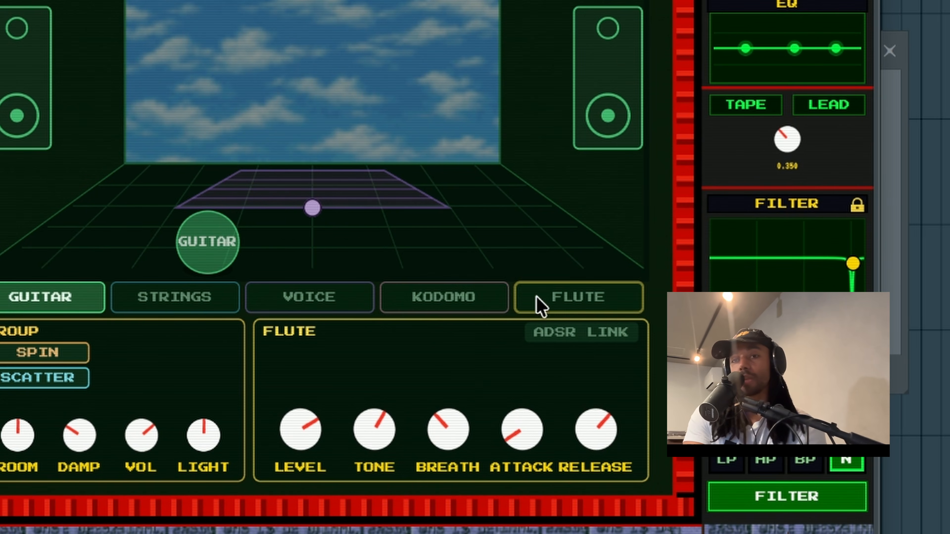
click(221, 249)
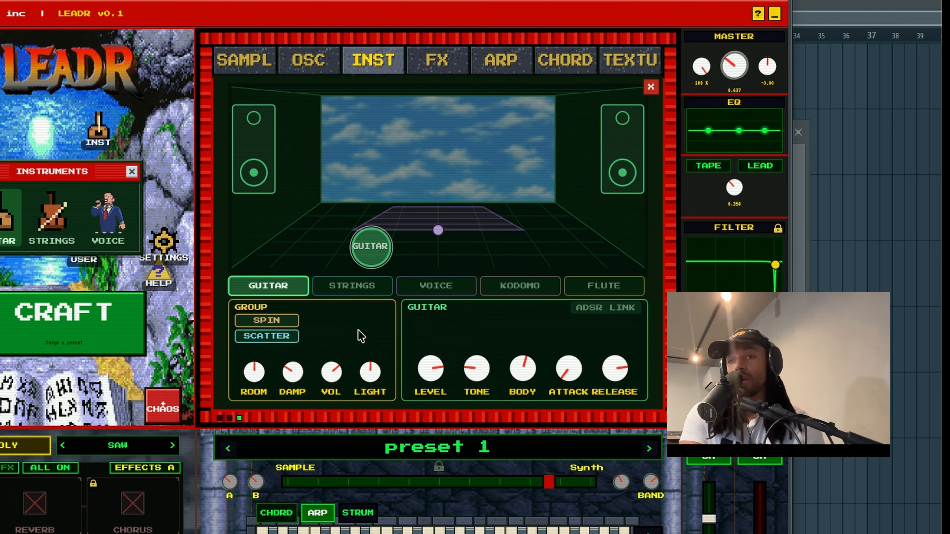
click(130, 172)
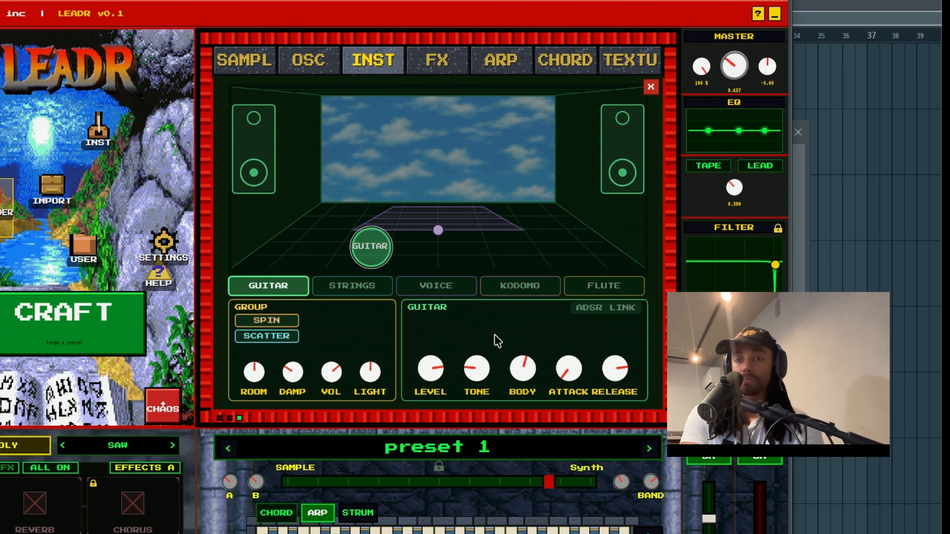
Add strings, voice and KODOMO to the stage and spread the KODOMO and VOICE spheres apart
click(276, 285)
click(288, 288)
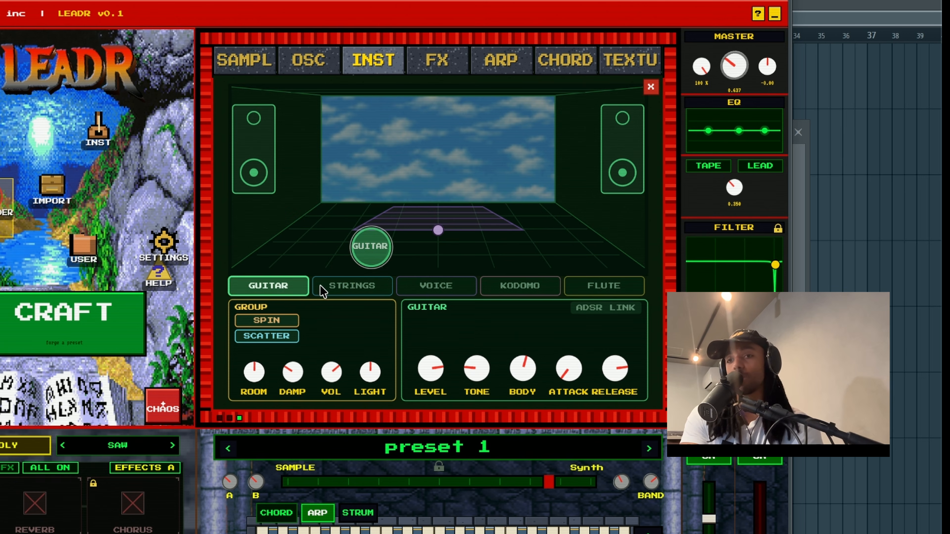
click(381, 286)
click(441, 286)
click(614, 288)
click(533, 287)
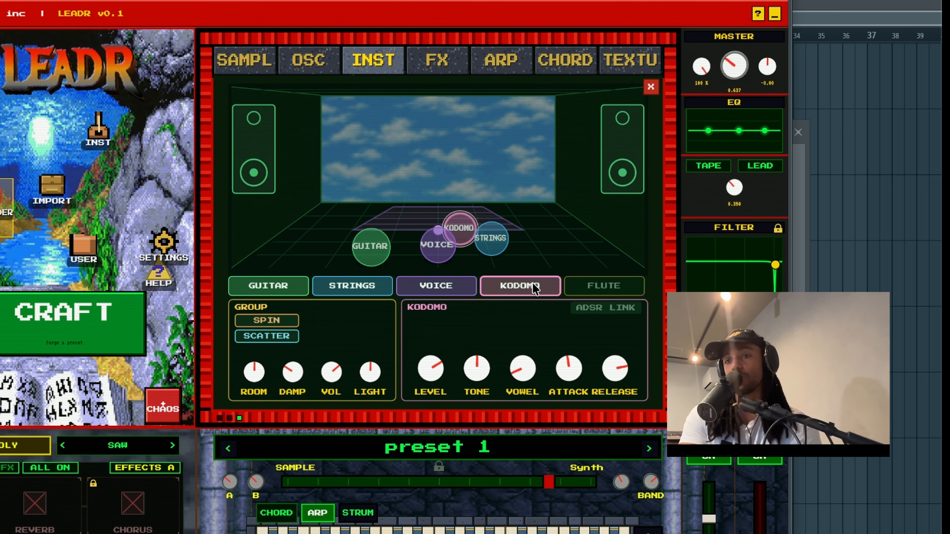
drag(478, 229, 376, 206)
drag(435, 236, 504, 205)
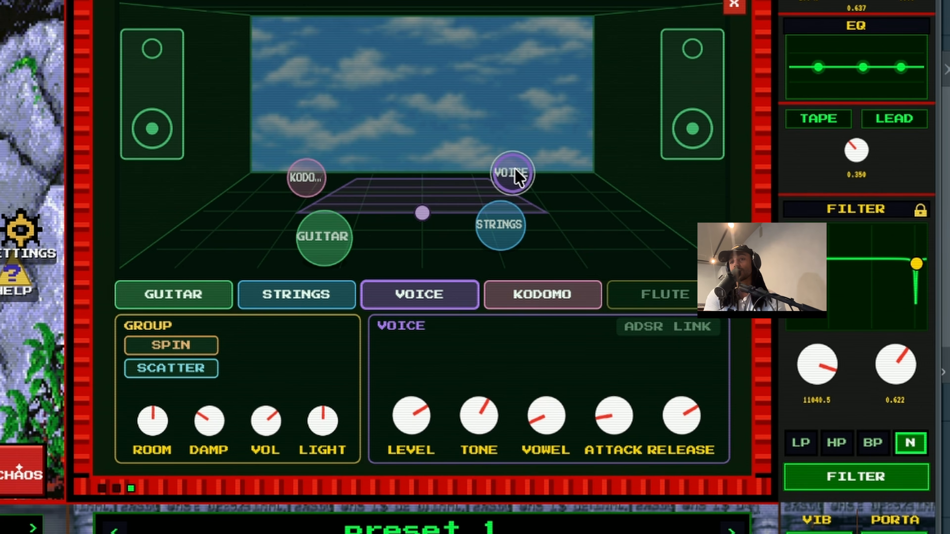
Add the flute, then take flute, KODOMO and voice off so only the guitar remains
click(652, 297)
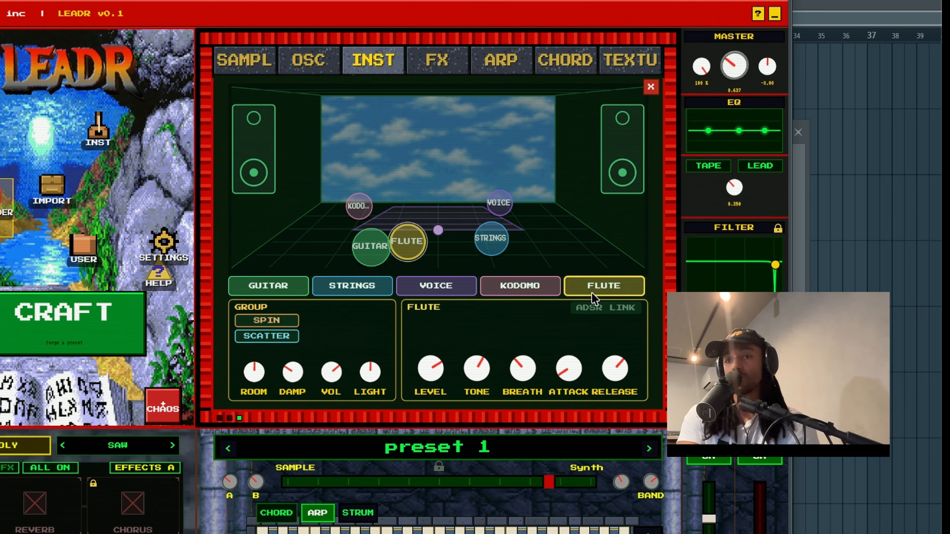
click(569, 283)
click(518, 282)
click(510, 282)
click(463, 282)
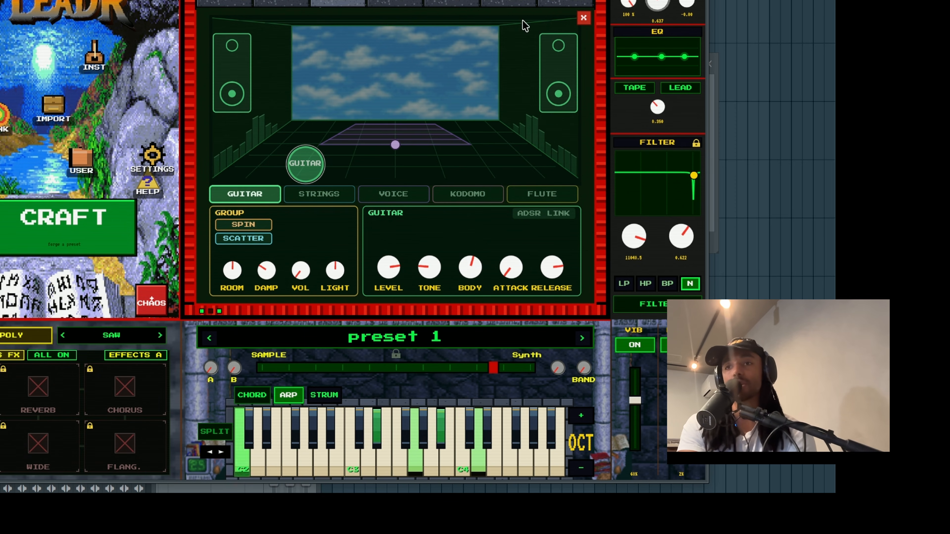
Switch off the texture layer and its FOLLOW PITCH option
click(563, 3)
click(258, 68)
click(338, 71)
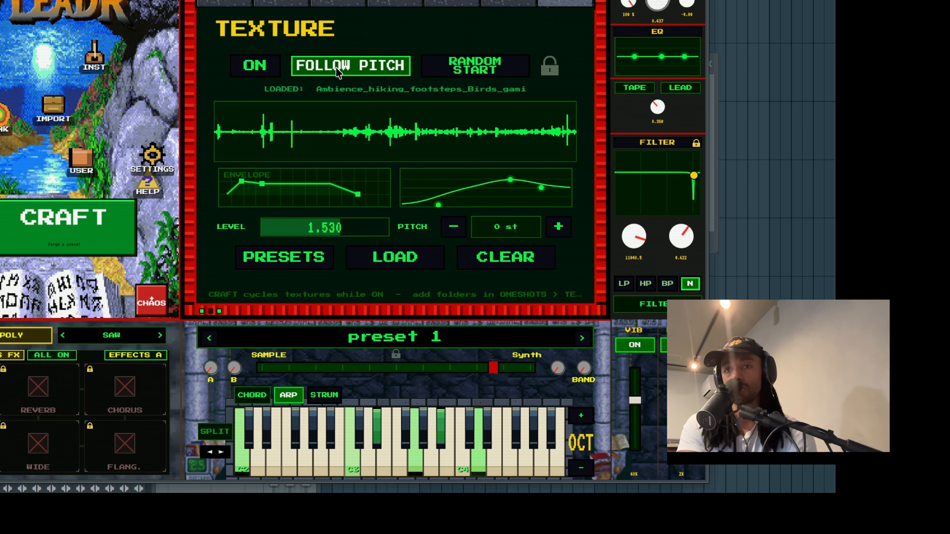
Back on the instrument stage, move the guitar front and centre, closest to the listener
click(247, 2)
click(274, 2)
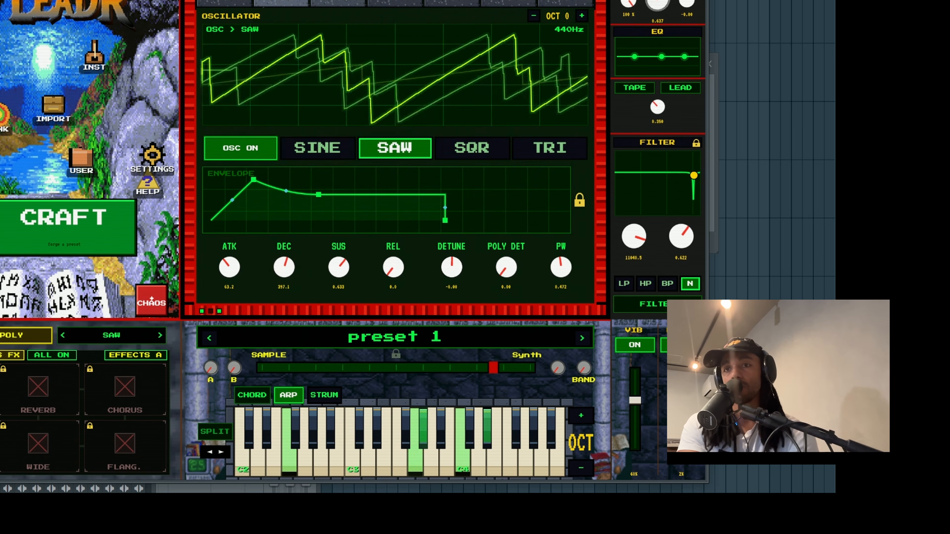
click(337, 3)
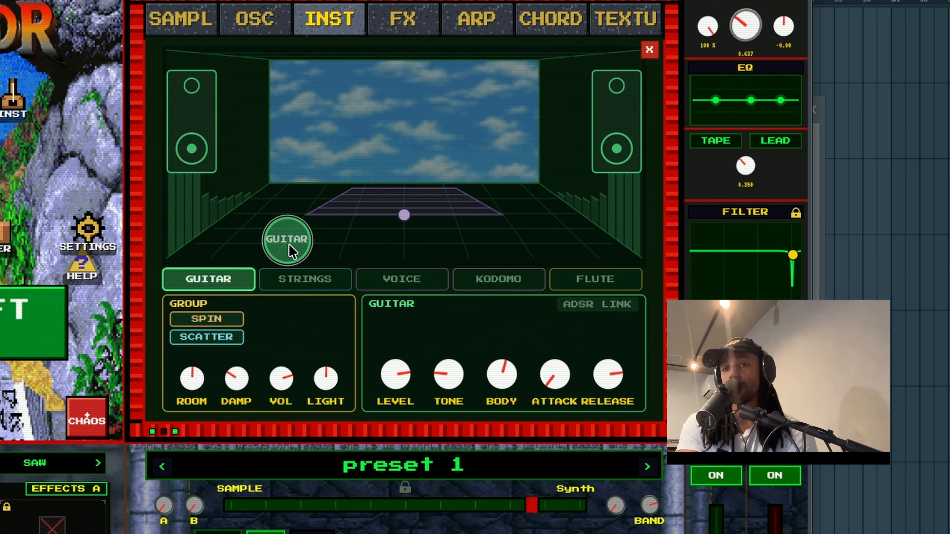
drag(289, 245, 404, 271)
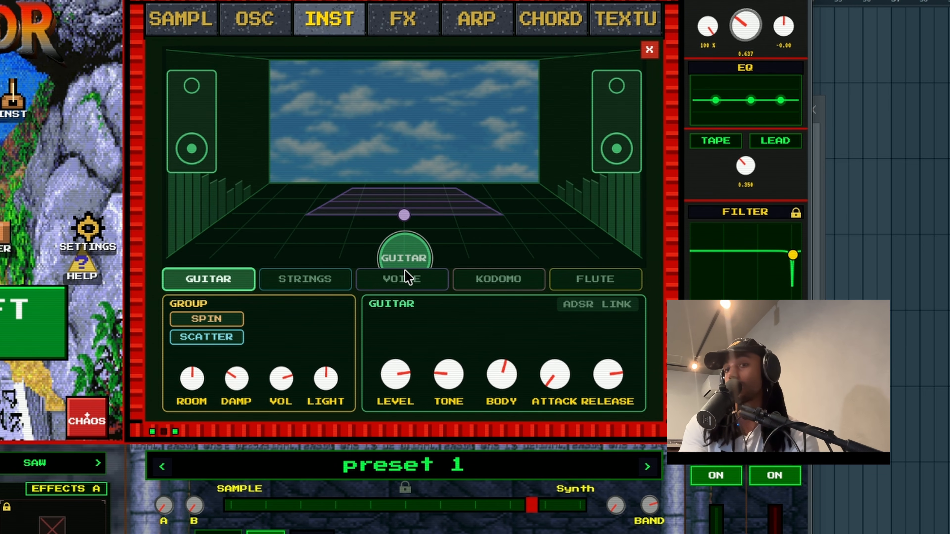
Adjust the guitar's level, raise tone and body, shorten attack and release, and enable ADSR link
drag(400, 390, 410, 338)
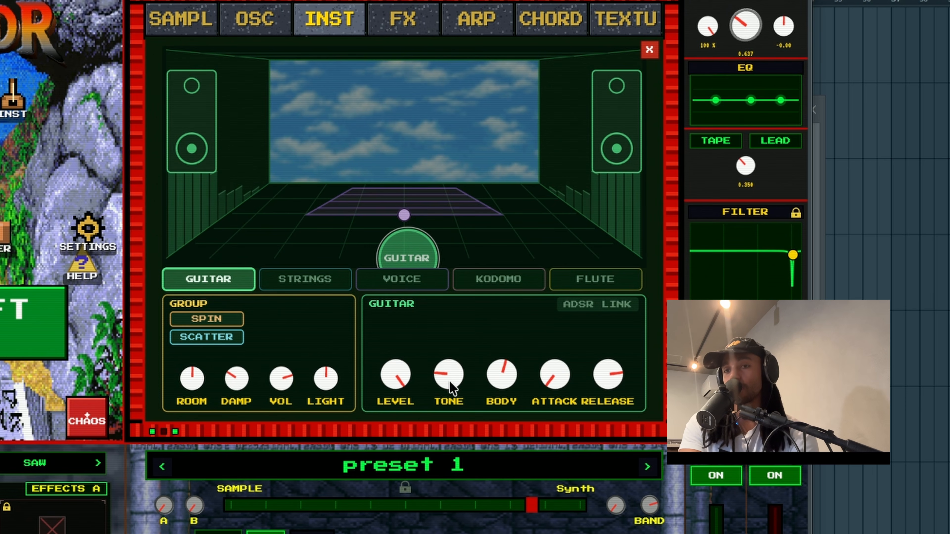
drag(450, 370, 461, 304)
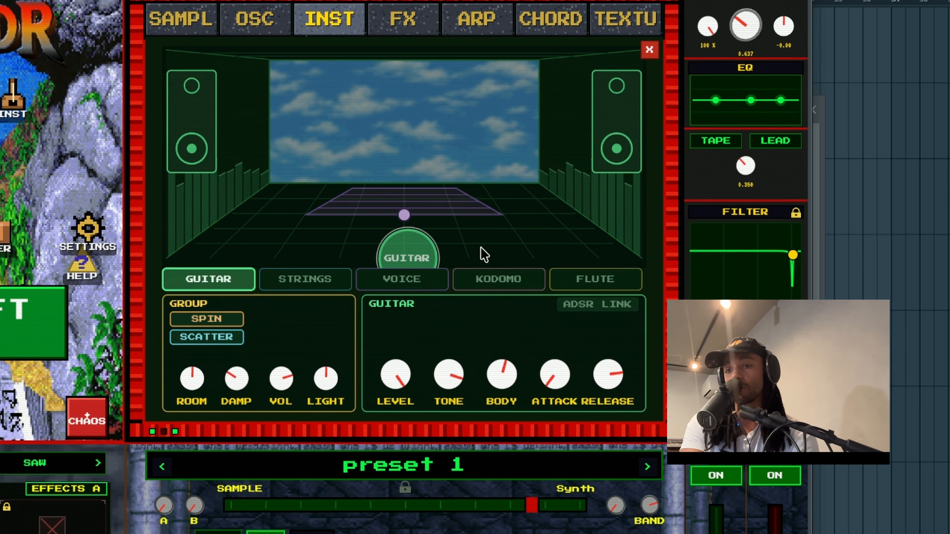
drag(450, 371, 472, 267)
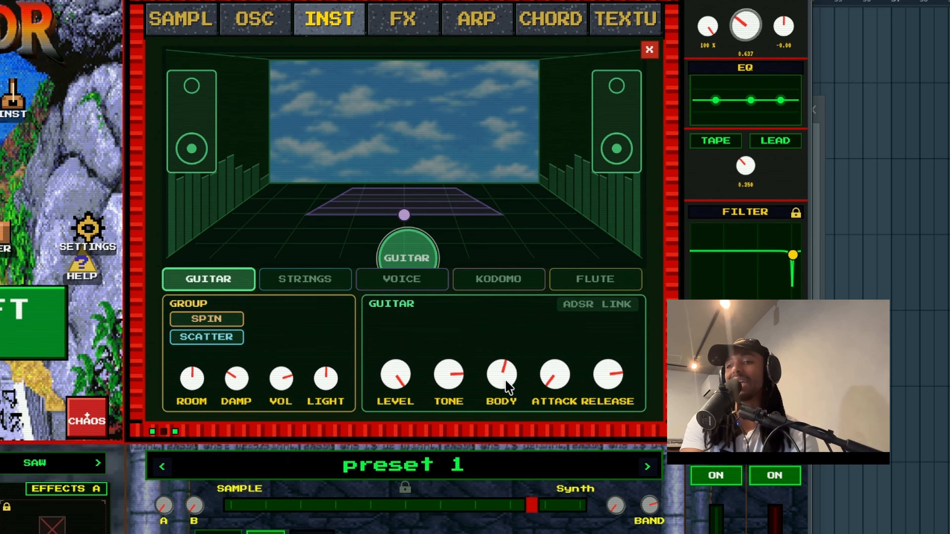
drag(504, 381, 501, 282)
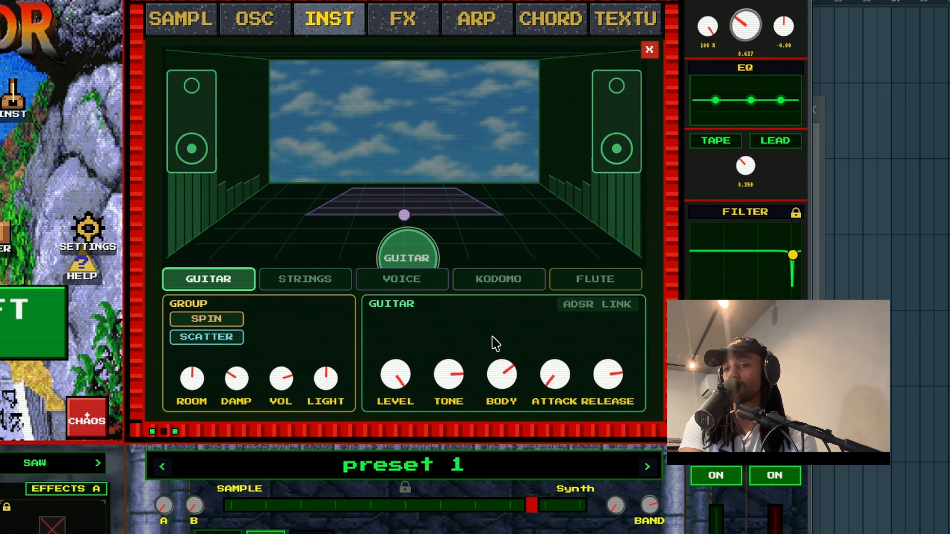
drag(496, 344, 494, 329)
drag(556, 396, 604, 244)
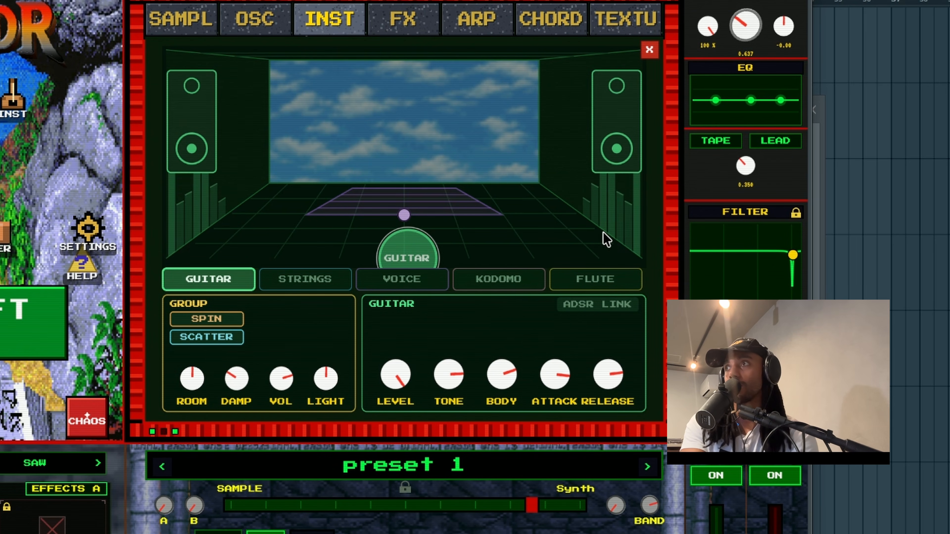
drag(592, 282, 563, 378)
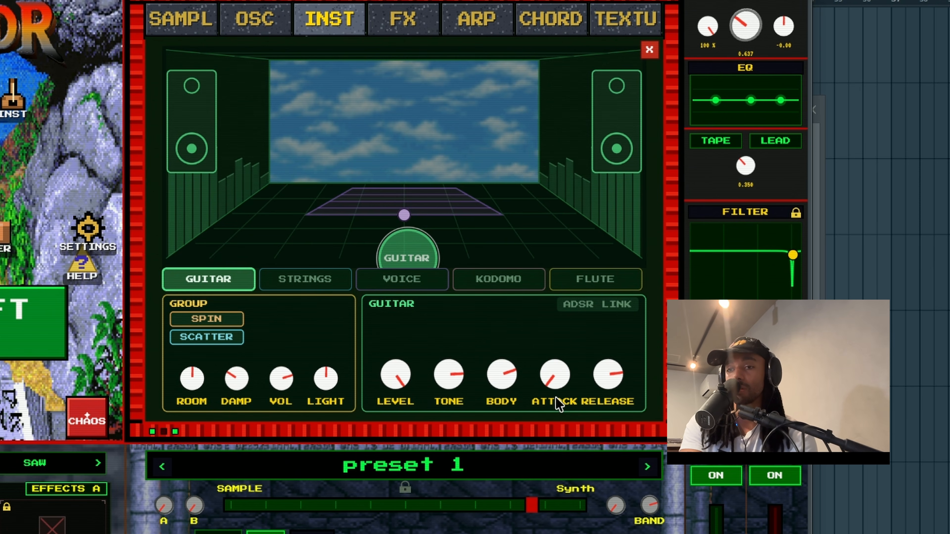
drag(613, 388, 562, 492)
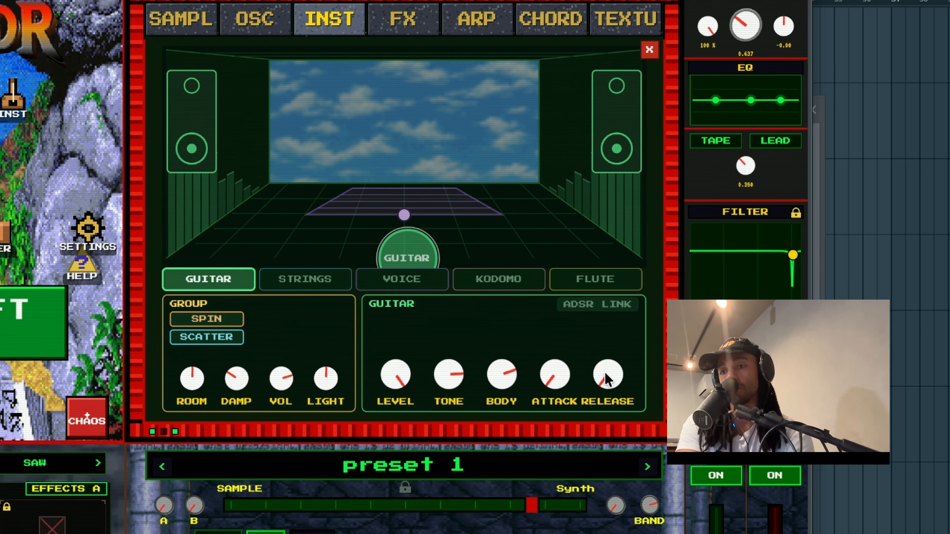
click(605, 308)
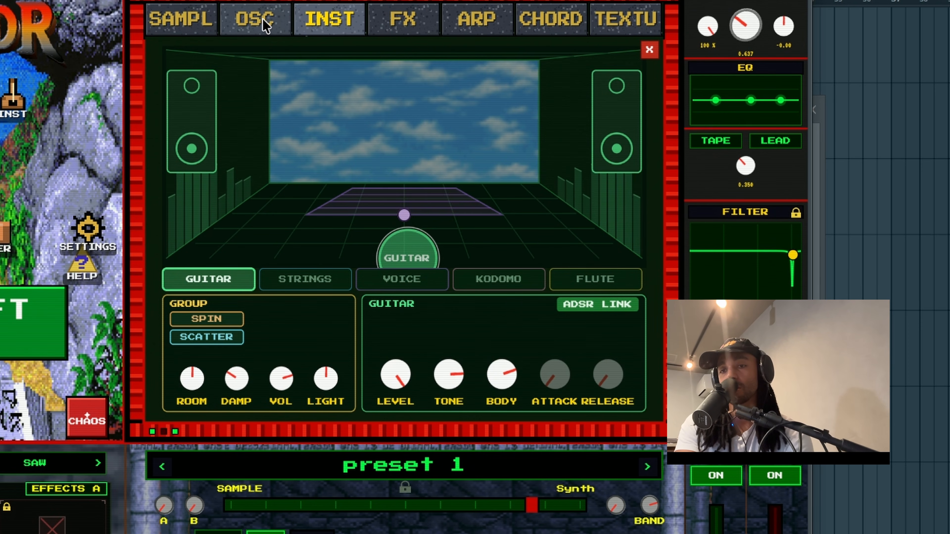
Drop the sample's ATTACK to about 0.0 on the SAMPL page
click(210, 19)
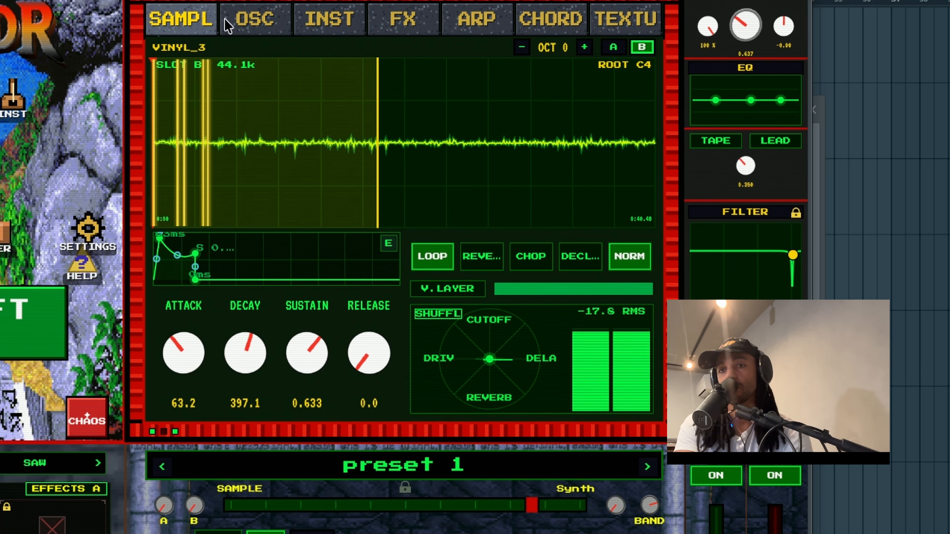
drag(166, 382, 166, 474)
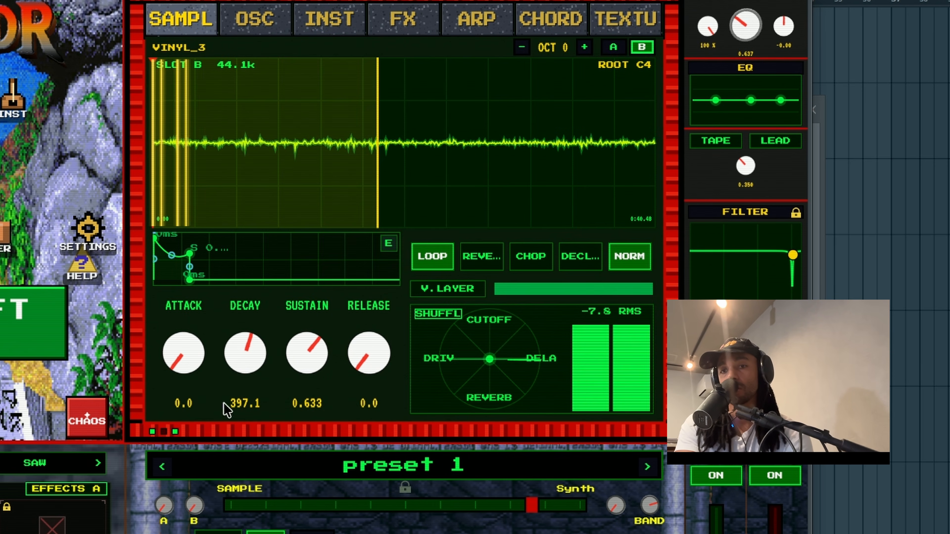
drag(194, 364, 173, 377)
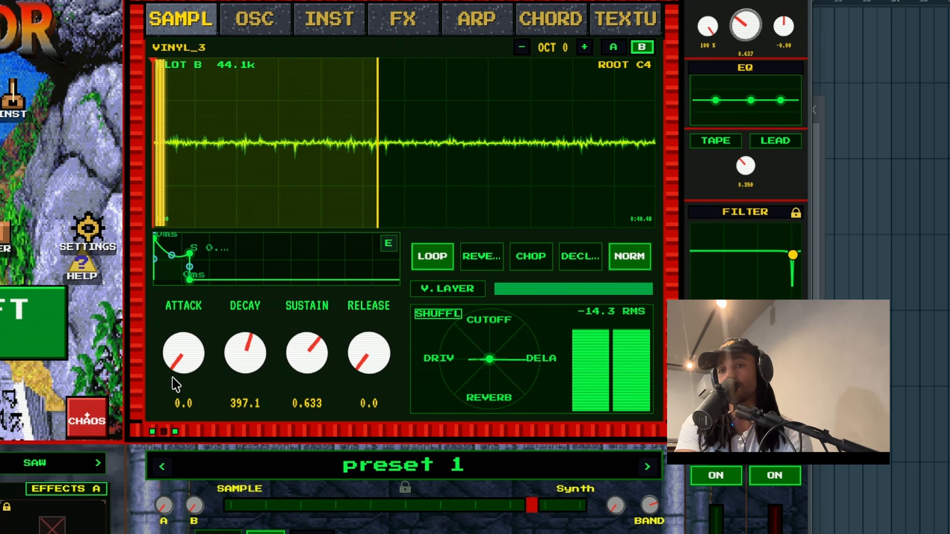
Resize the stage floor and move the guitar slightly left of centre, further back
click(358, 27)
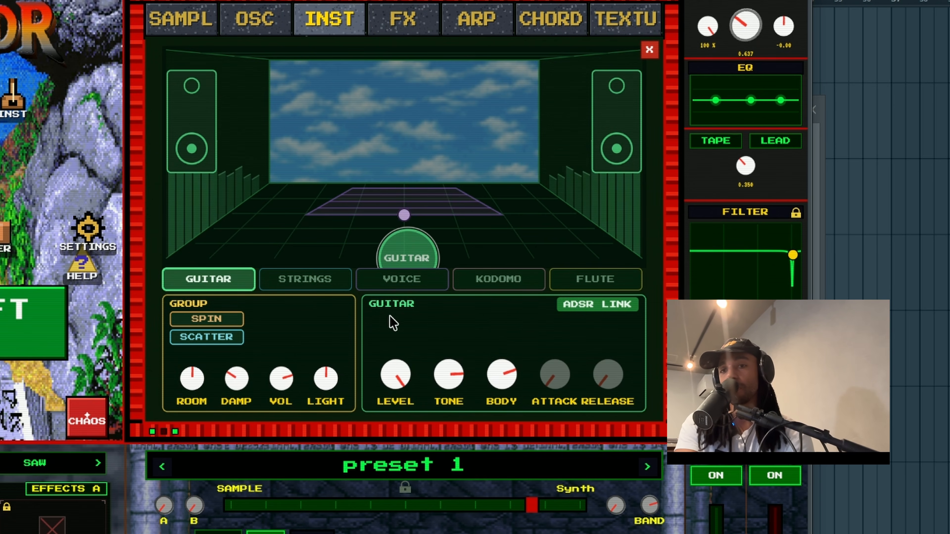
drag(385, 260, 328, 235)
drag(405, 216, 407, 255)
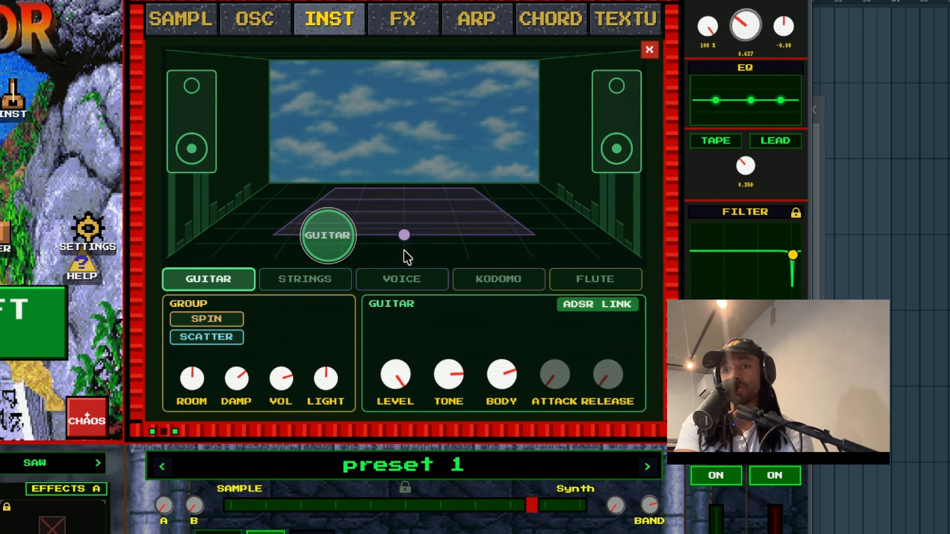
drag(328, 236, 361, 220)
drag(404, 256, 404, 220)
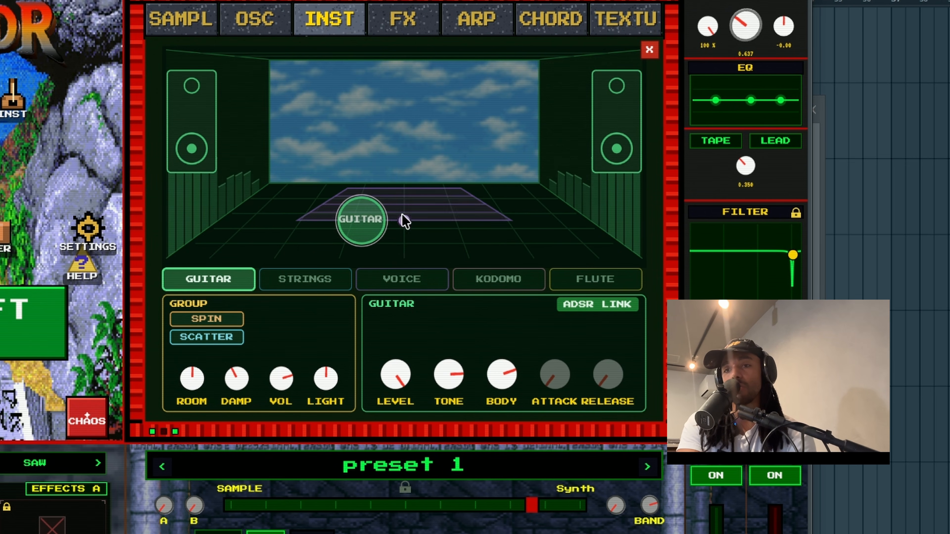
Swap the guitar for strings at stage centre, try pizzicato, raise their body and unlink ADSR
click(295, 284)
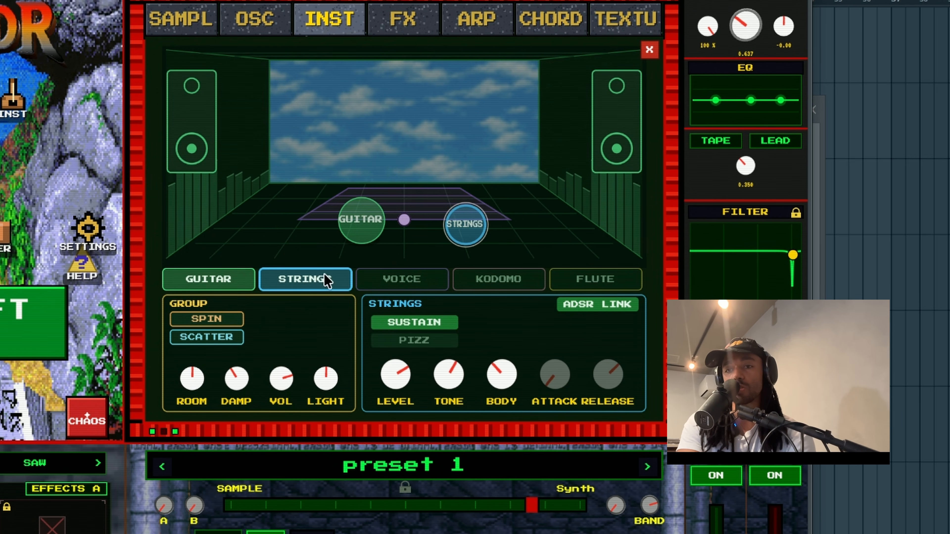
click(209, 280)
drag(477, 222, 404, 218)
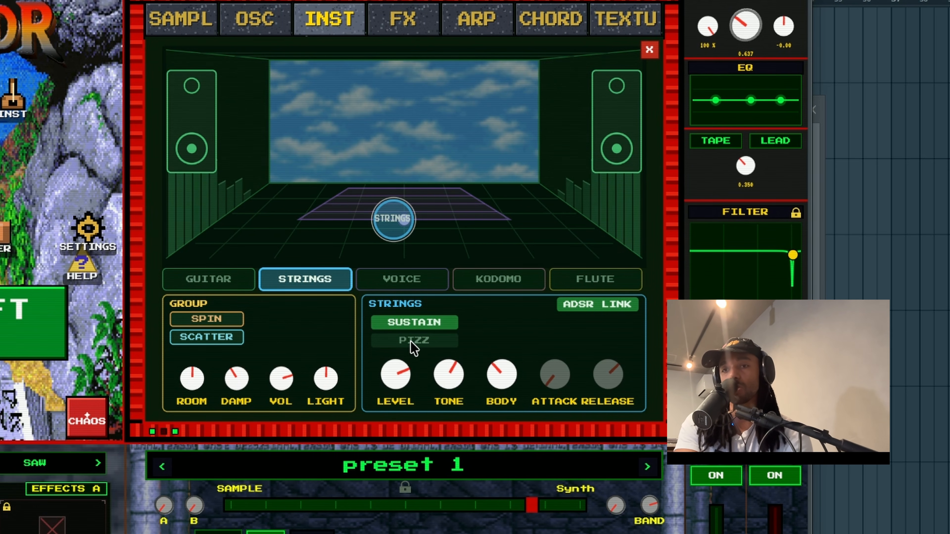
click(420, 341)
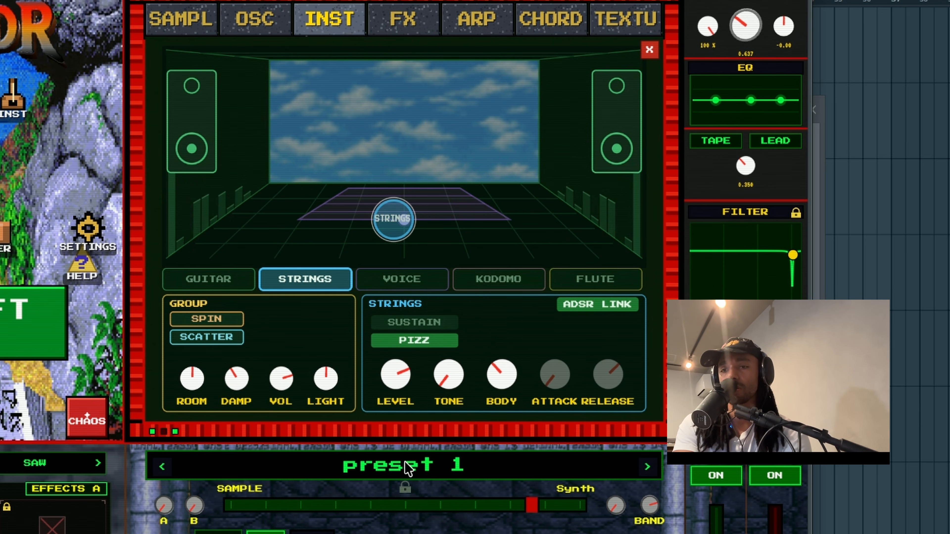
drag(507, 392, 497, 353)
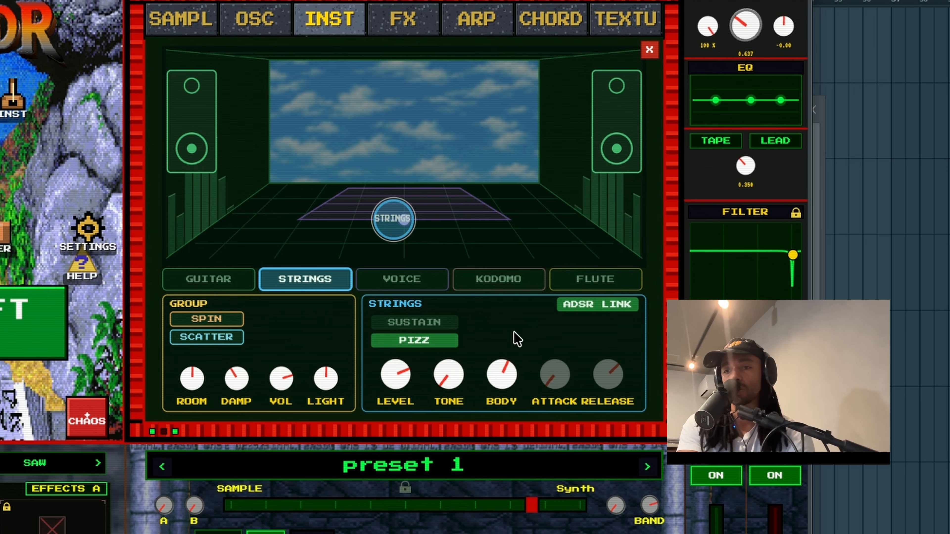
click(584, 308)
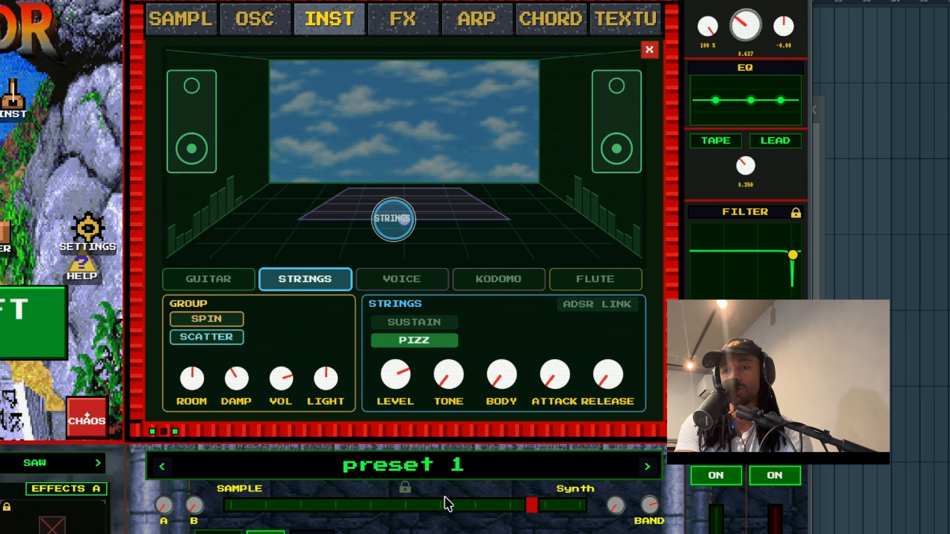
Set the strings to sustain, trim level and body, lengthen release, and add the voice
drag(394, 375, 400, 279)
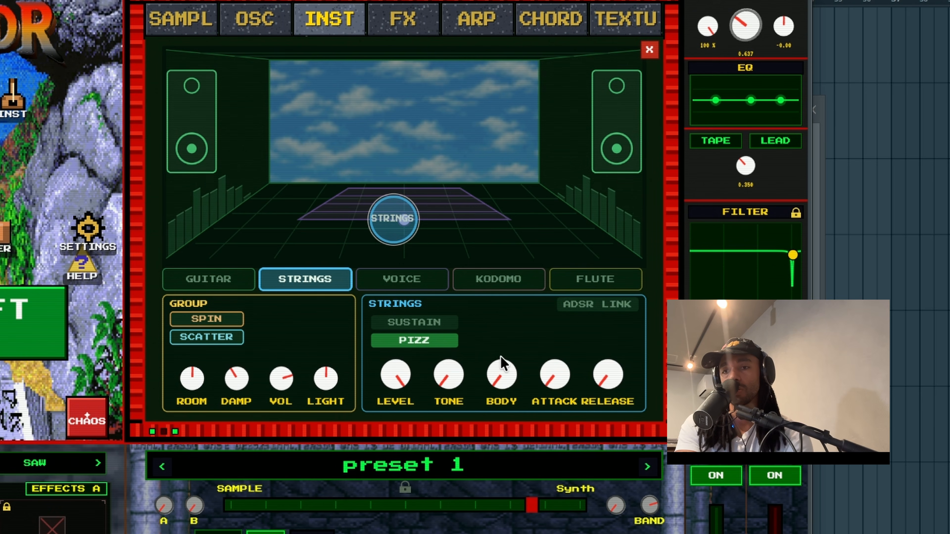
click(441, 322)
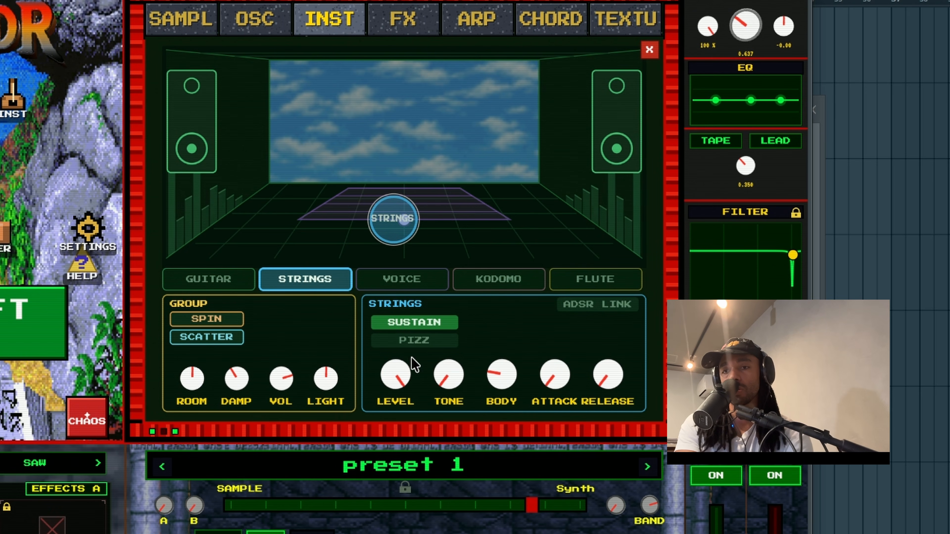
drag(399, 382, 470, 398)
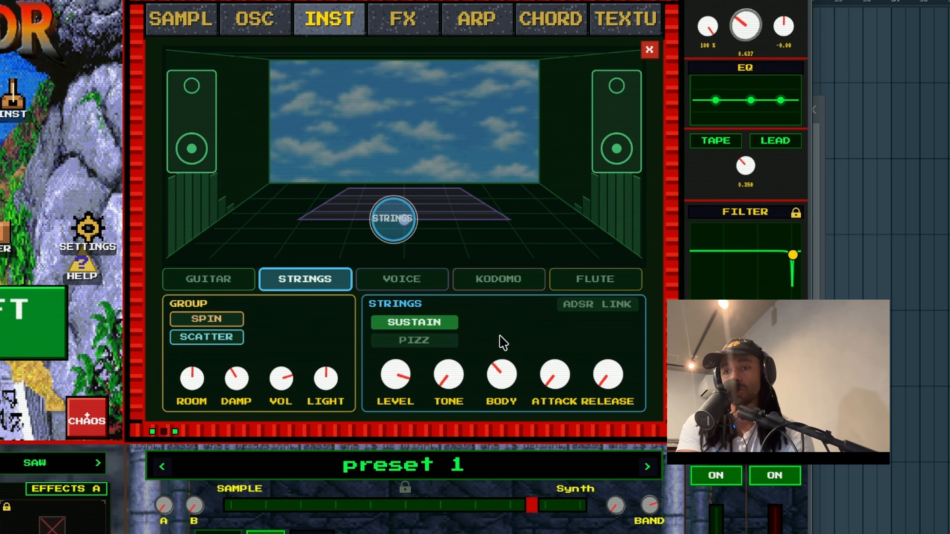
drag(500, 336, 472, 266)
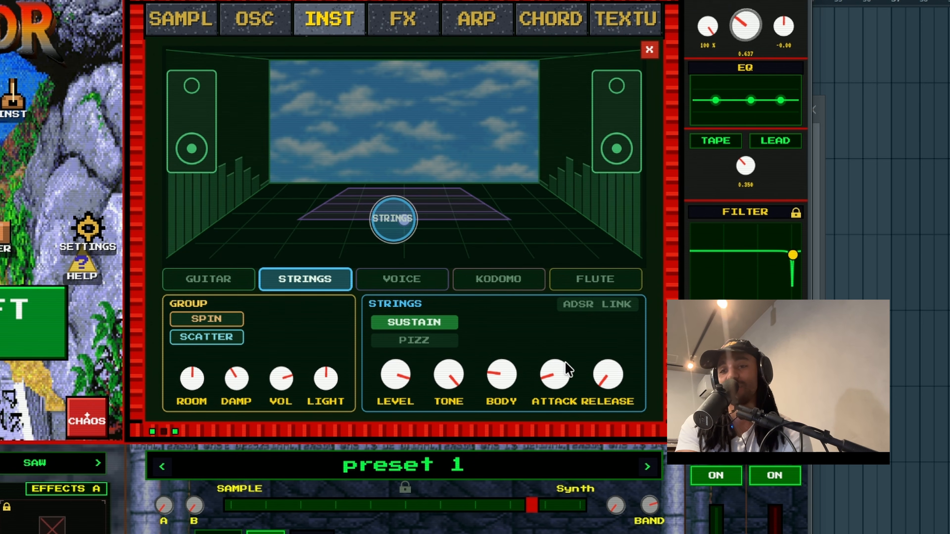
drag(606, 383, 629, 249)
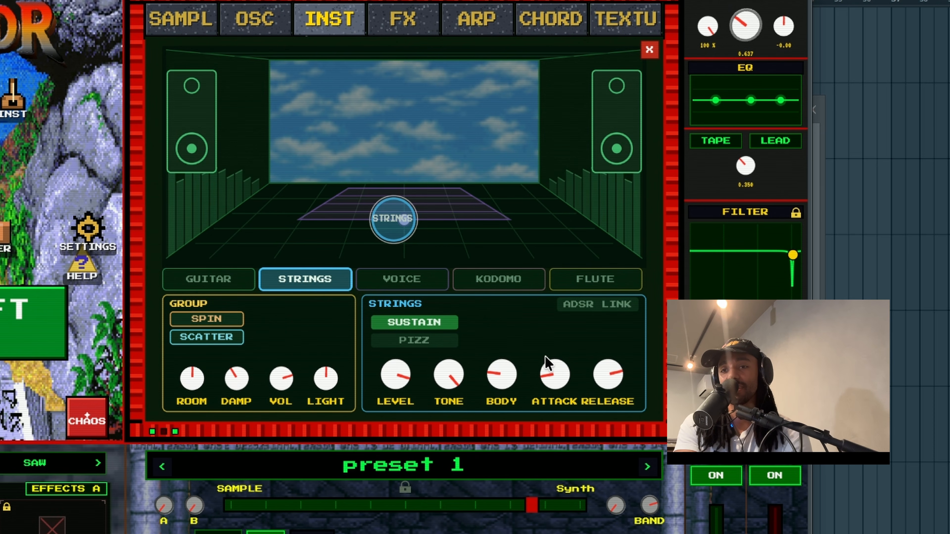
click(415, 283)
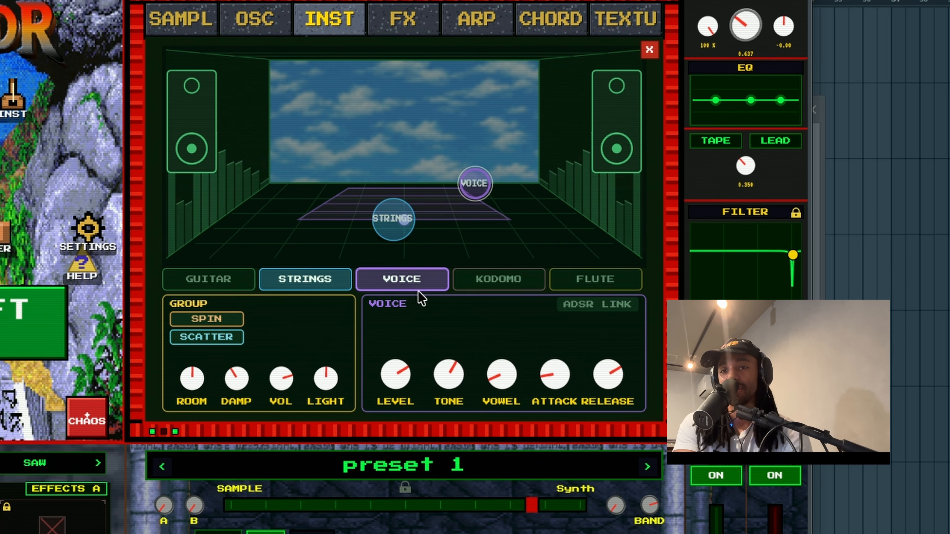
Remove the strings, centre the voice, raise its vowel and tone, lengthen attack, shorten release
click(350, 285)
drag(480, 189, 389, 227)
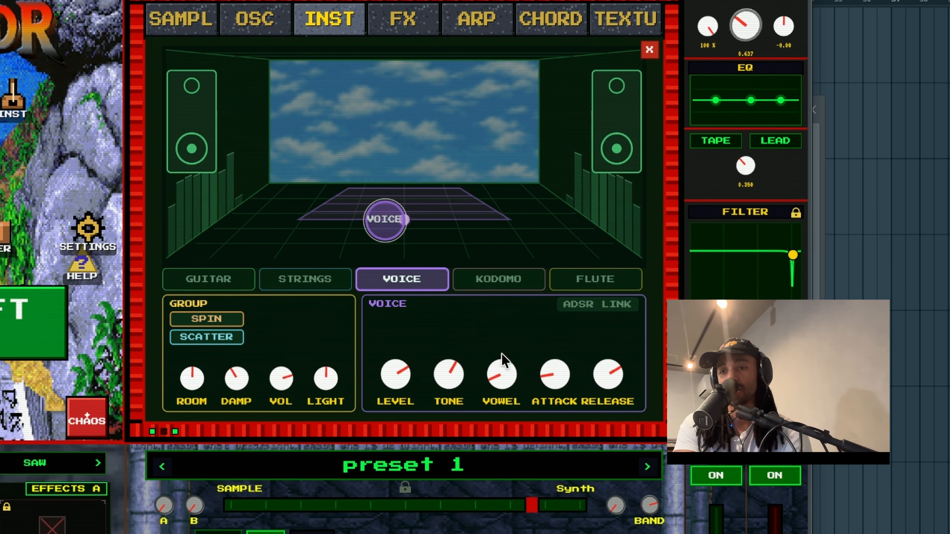
drag(527, 376, 505, 311)
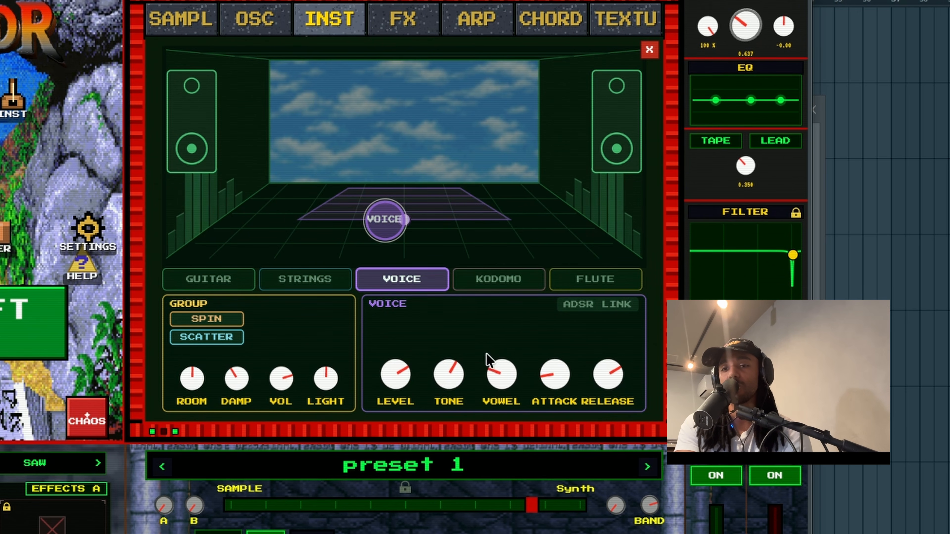
drag(457, 368, 472, 320)
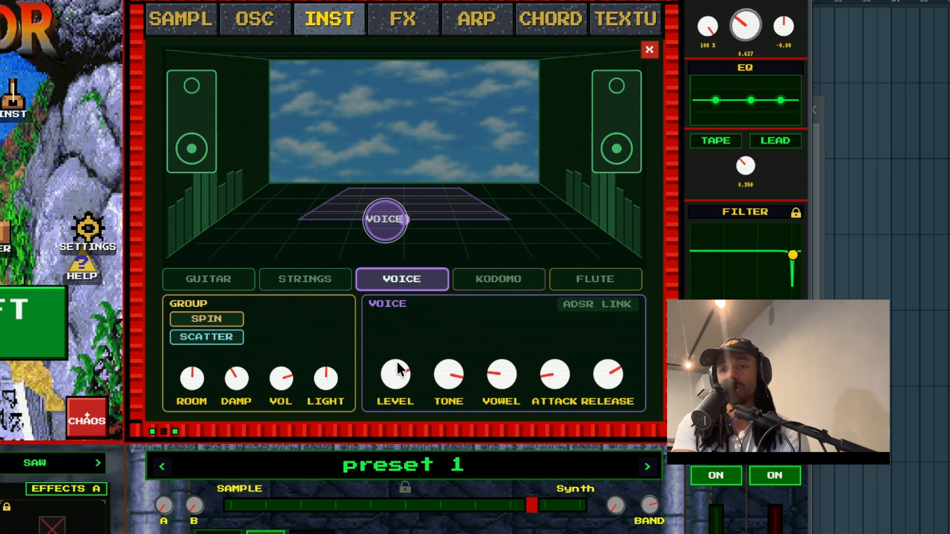
drag(549, 392, 566, 295)
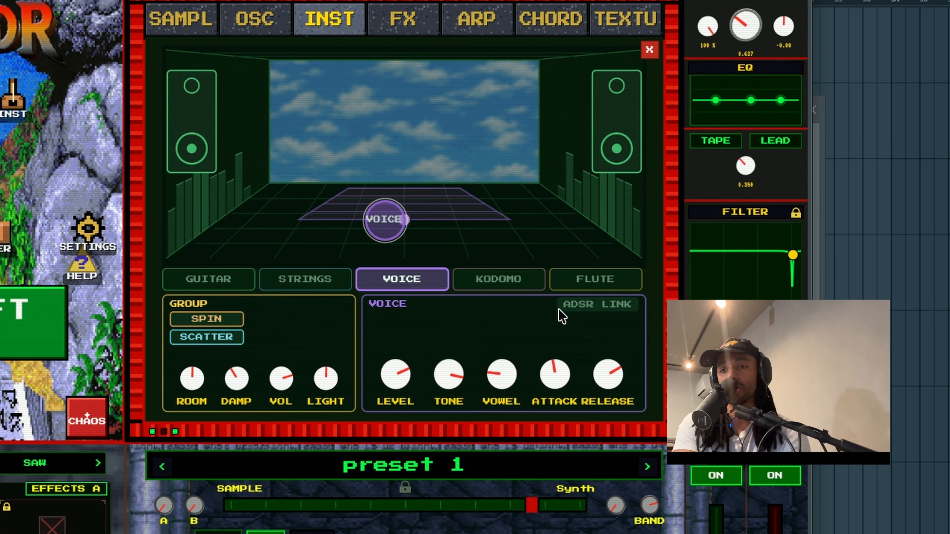
drag(591, 378, 563, 445)
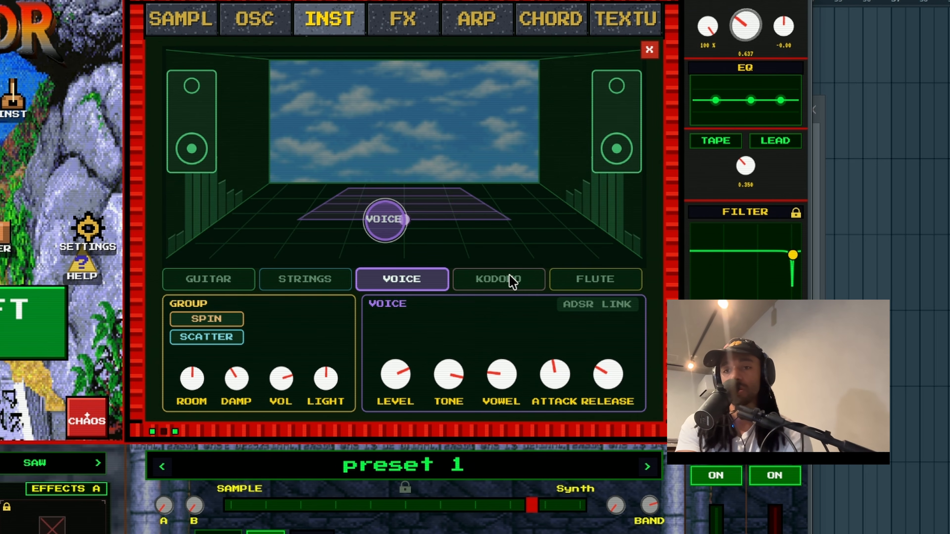
Put Kodomo on the stage, centre its orb, shorten its attack and raise its level
click(499, 286)
drag(315, 188, 402, 239)
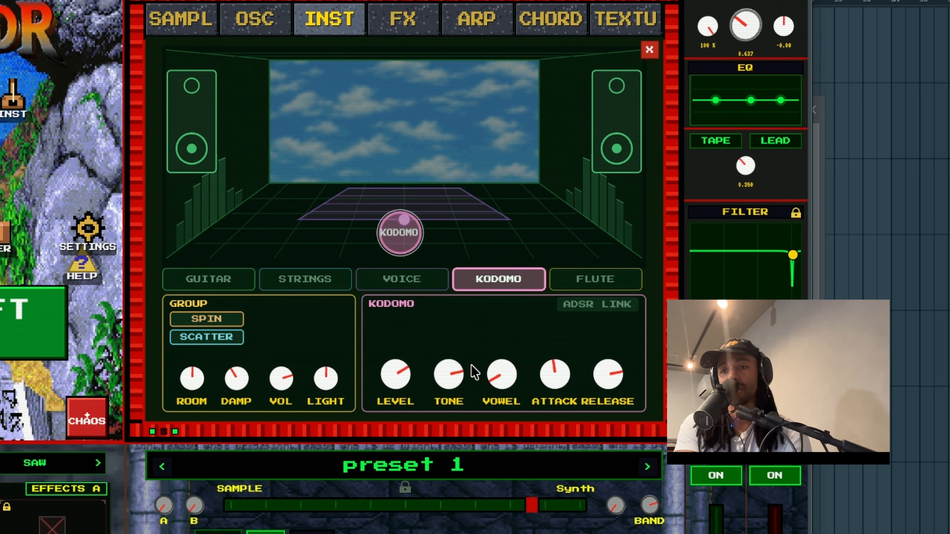
drag(550, 332, 501, 433)
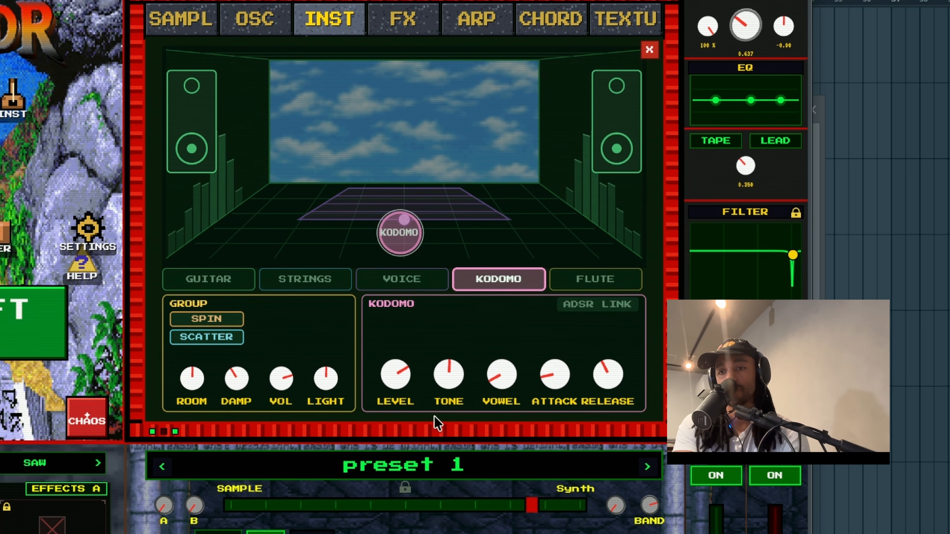
drag(393, 378, 398, 359)
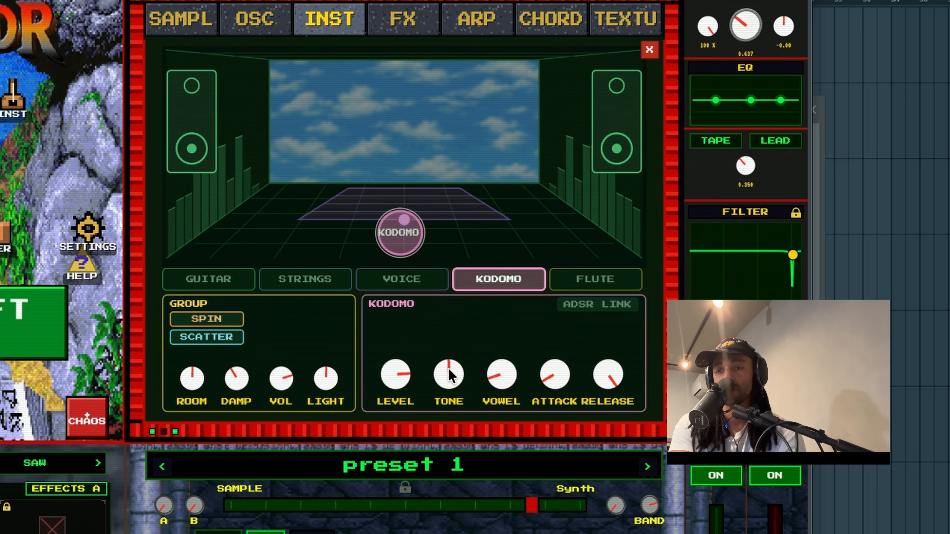
Swap Kodomo for the flute, nudge it back-right, turn its tone and level down, then remove it
click(524, 278)
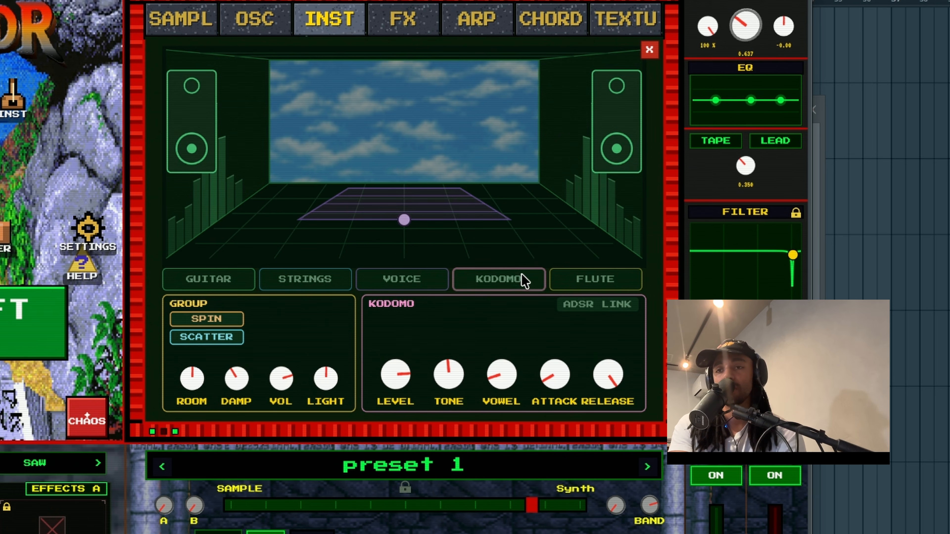
click(582, 280)
drag(366, 227, 378, 221)
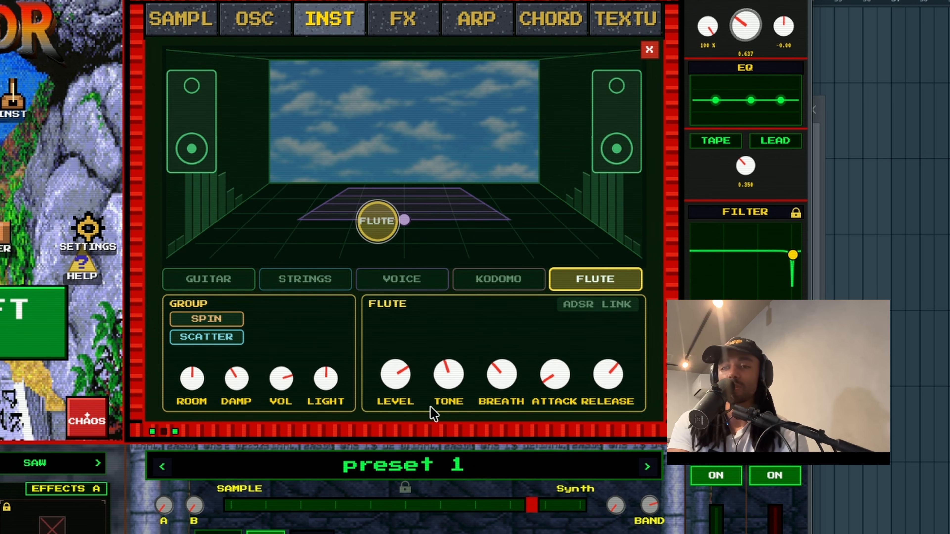
drag(448, 366, 450, 325)
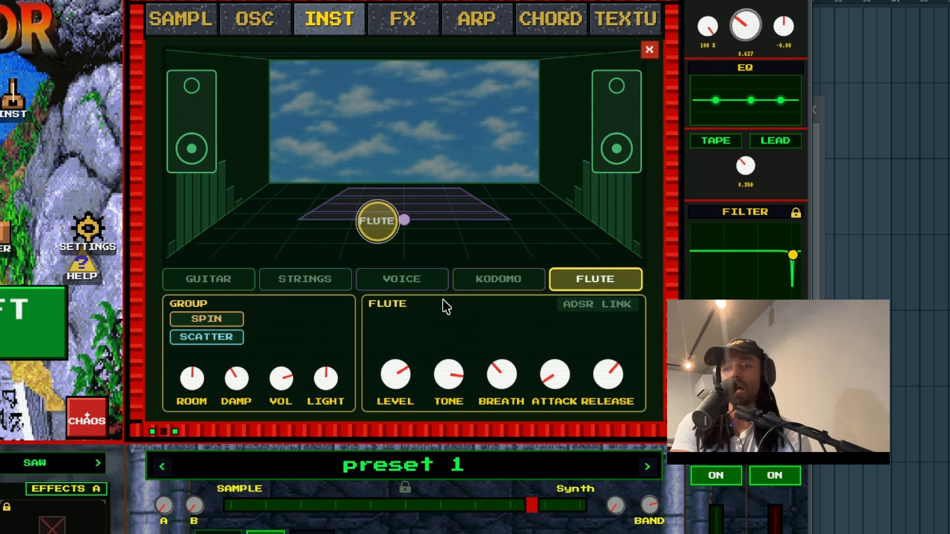
drag(425, 392, 423, 410)
mouse_move(401, 366)
mouse_down()
mouse_move(388, 454)
mouse_move(401, 381)
mouse_up()
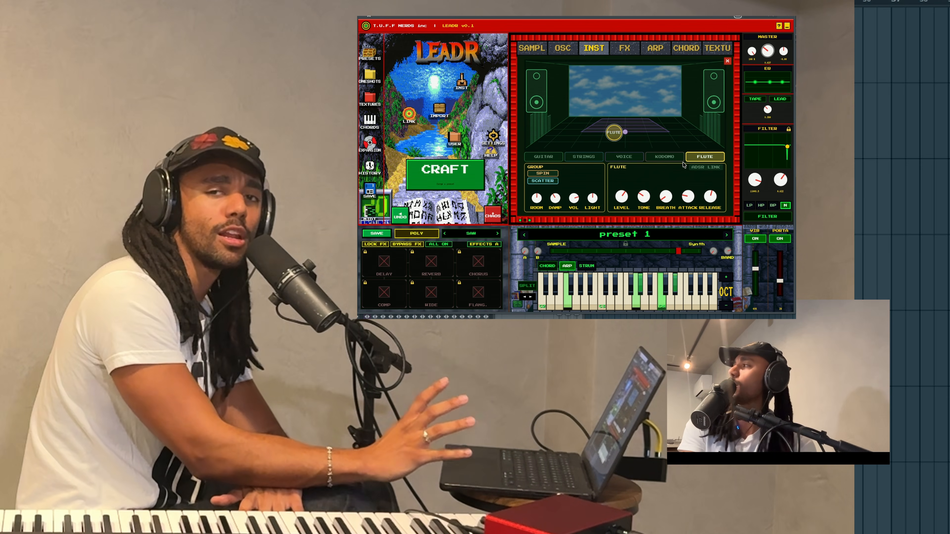
click(705, 155)
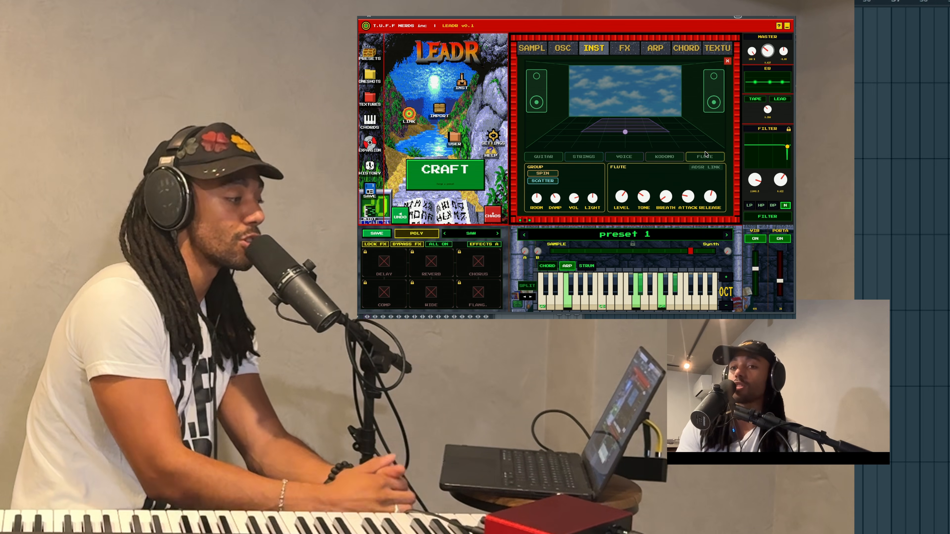
Turn on guitar, strings, voice and Kodomo, then lower the group volume
click(548, 157)
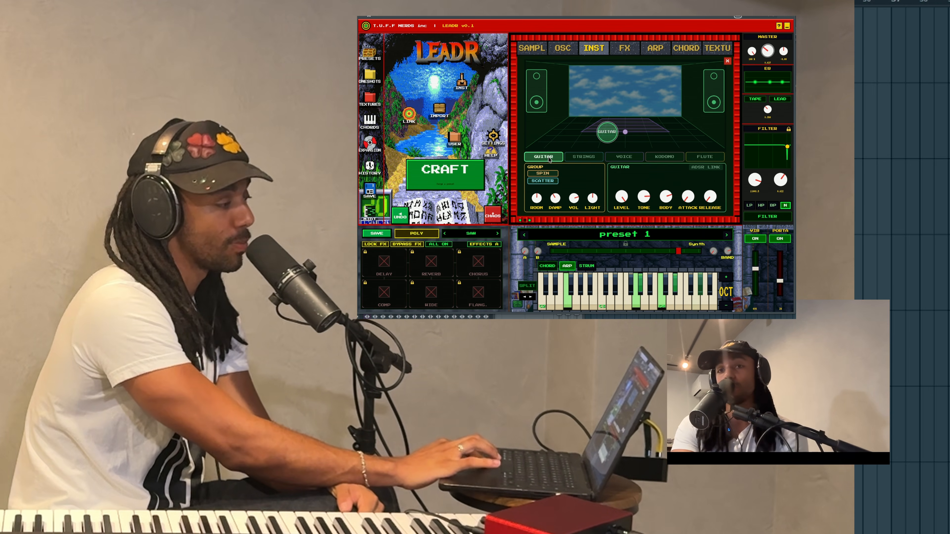
click(584, 157)
click(624, 157)
click(664, 158)
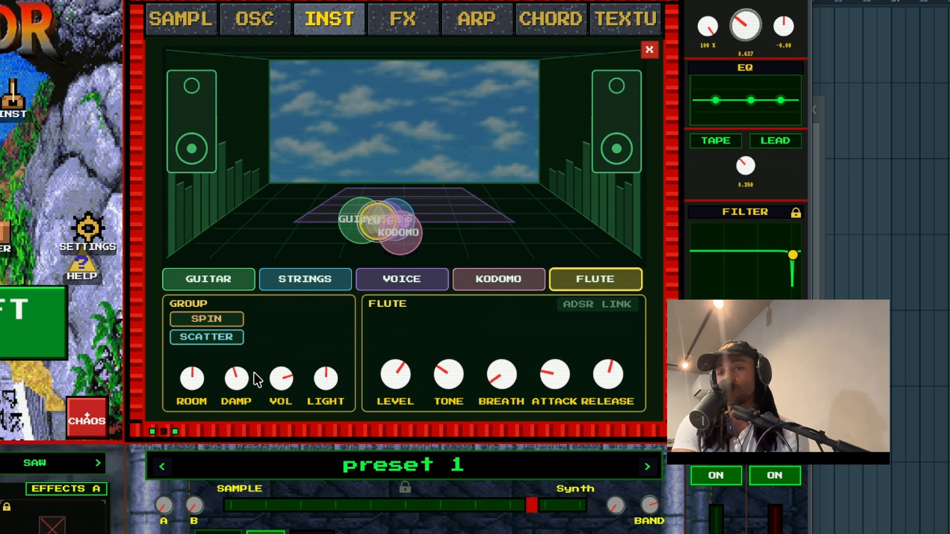
drag(287, 382, 287, 449)
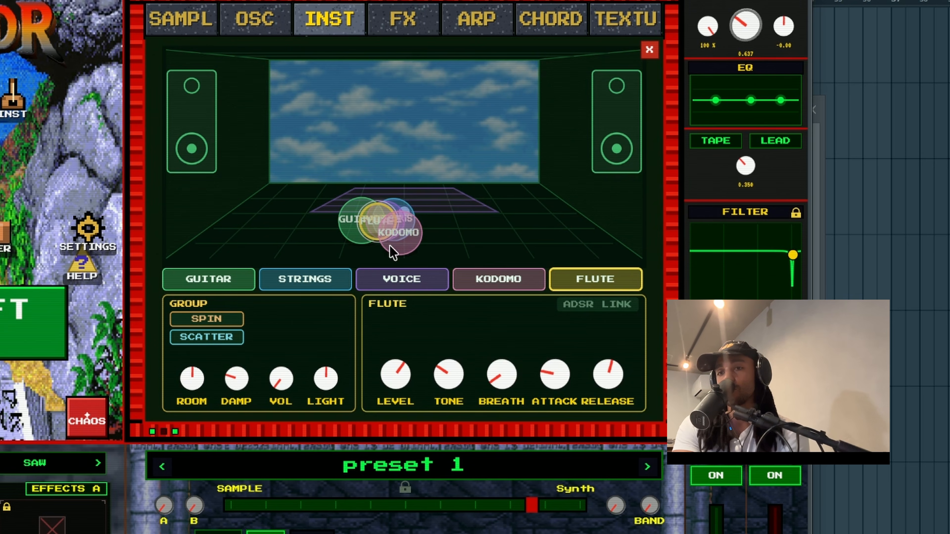
Move Kodomo right, flute left, voice and strings upper, listener forward, and brighten the lighting
drag(393, 253, 572, 223)
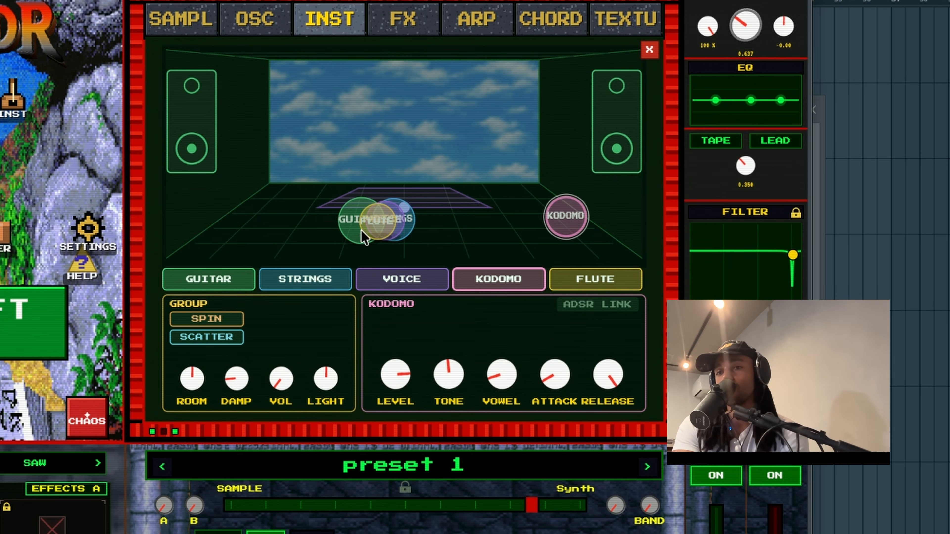
drag(364, 234, 244, 228)
click(389, 234)
drag(388, 234, 501, 210)
drag(408, 205, 403, 264)
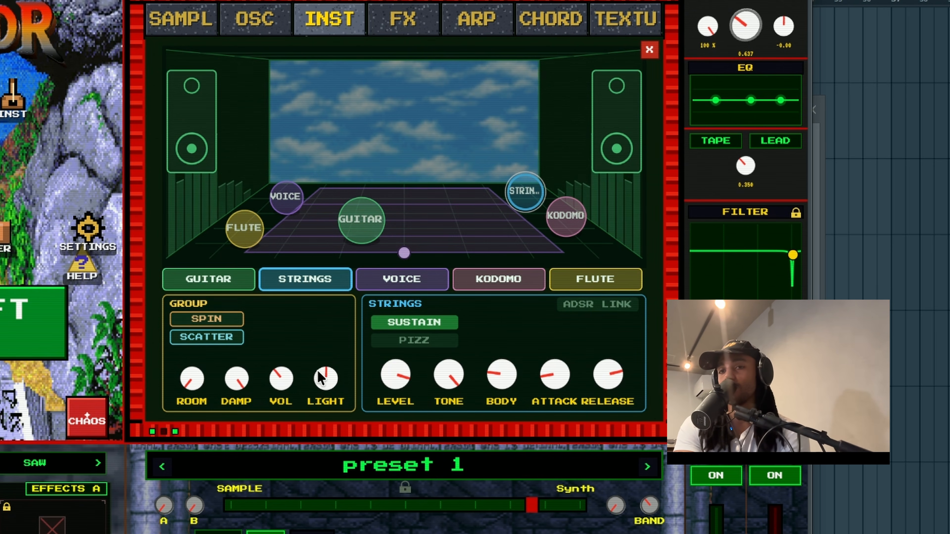
drag(320, 378, 360, 238)
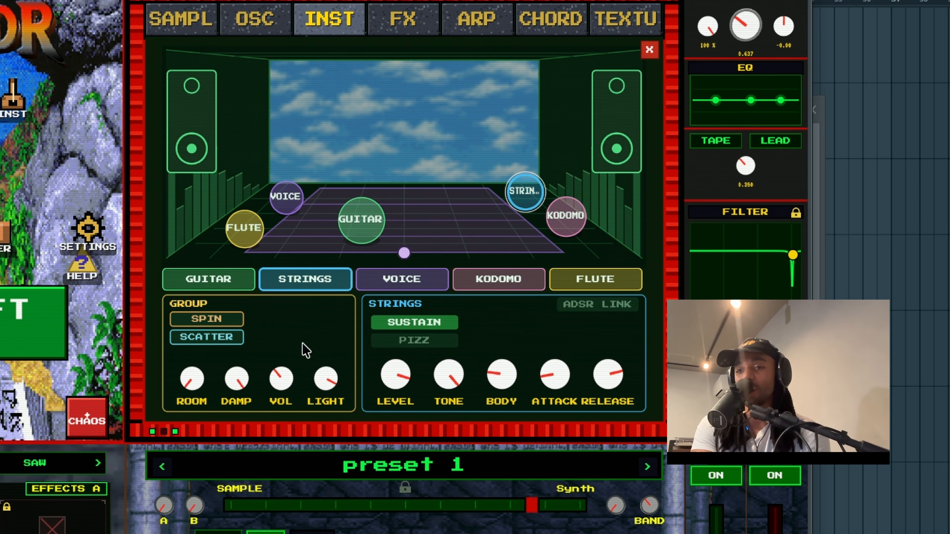
Scatter the instruments to random stage positions four times, then start them rotating
click(210, 341)
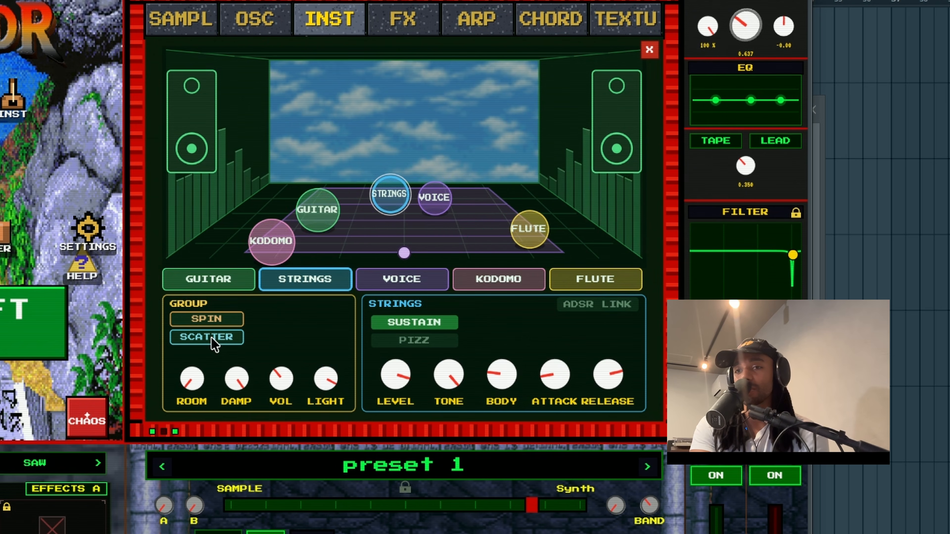
click(211, 340)
click(211, 340)
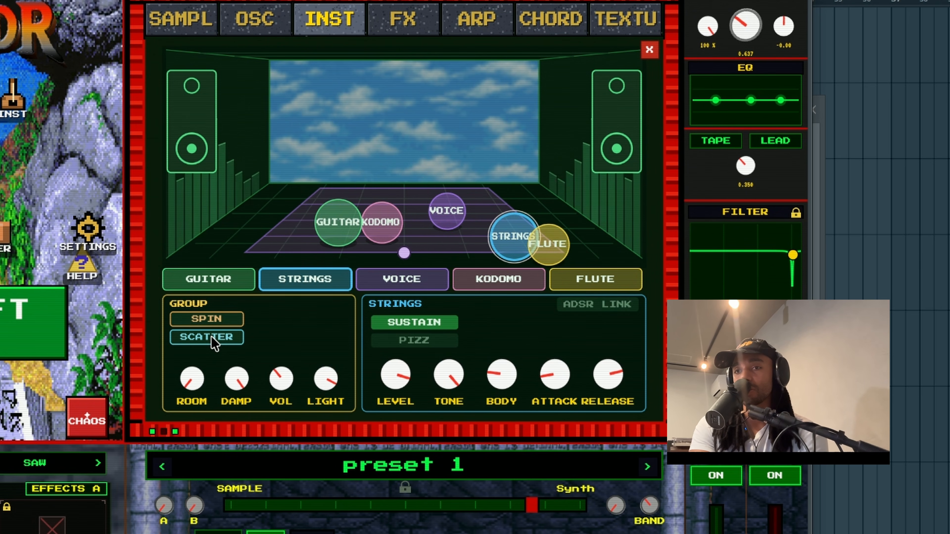
click(211, 341)
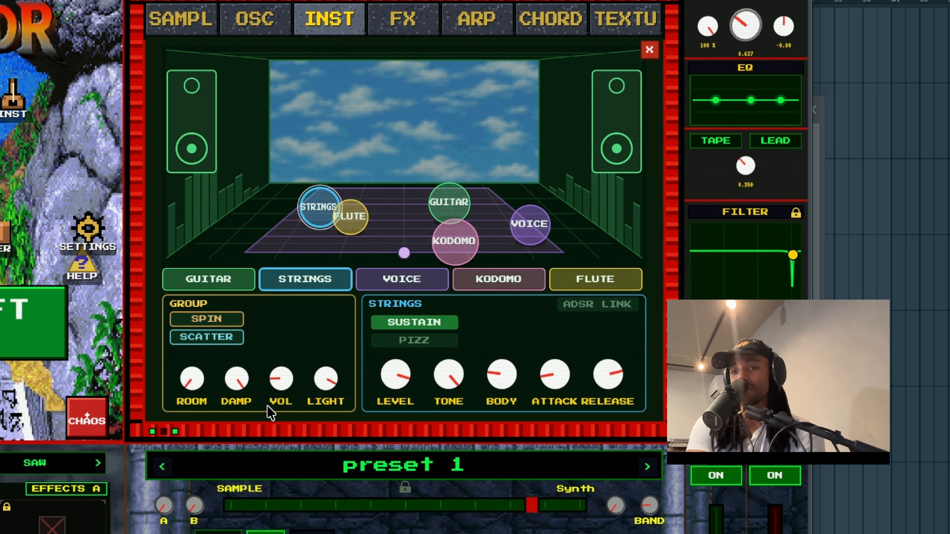
click(229, 322)
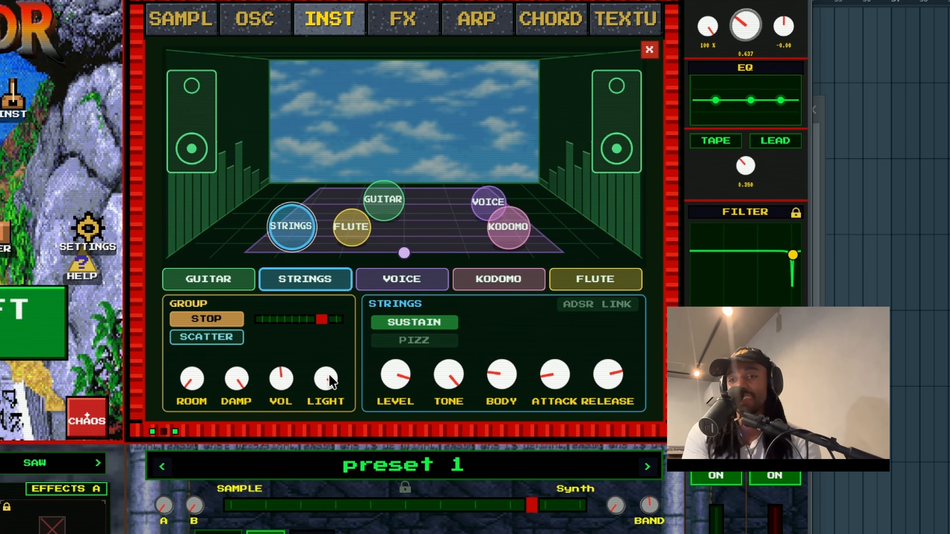
Lower the group volume, bring both stage speakers in toward the centre, and turn volume down again
drag(281, 385, 278, 430)
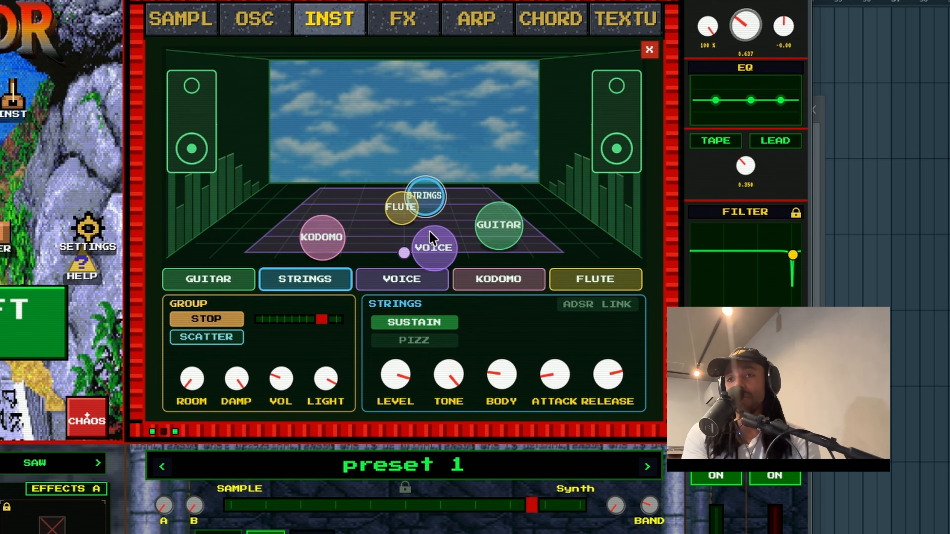
drag(611, 132, 457, 142)
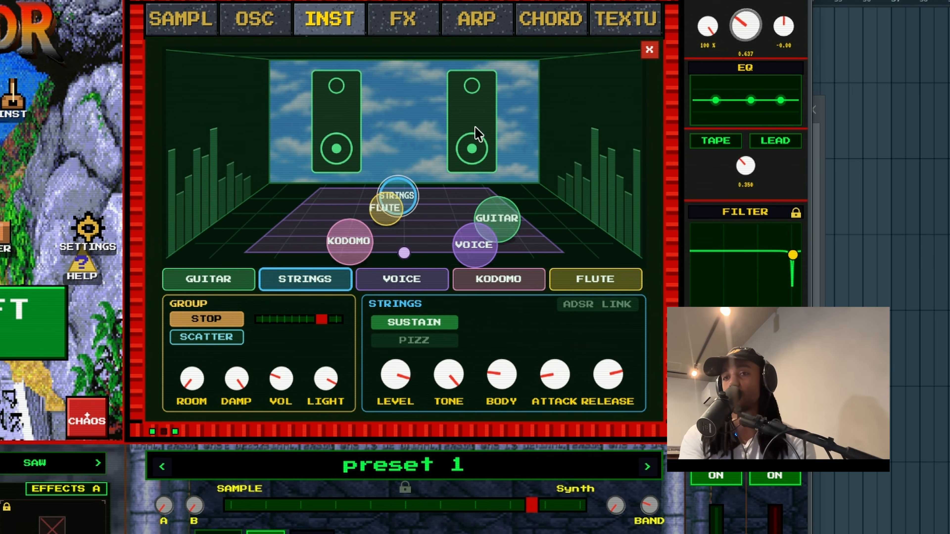
drag(475, 133, 623, 140)
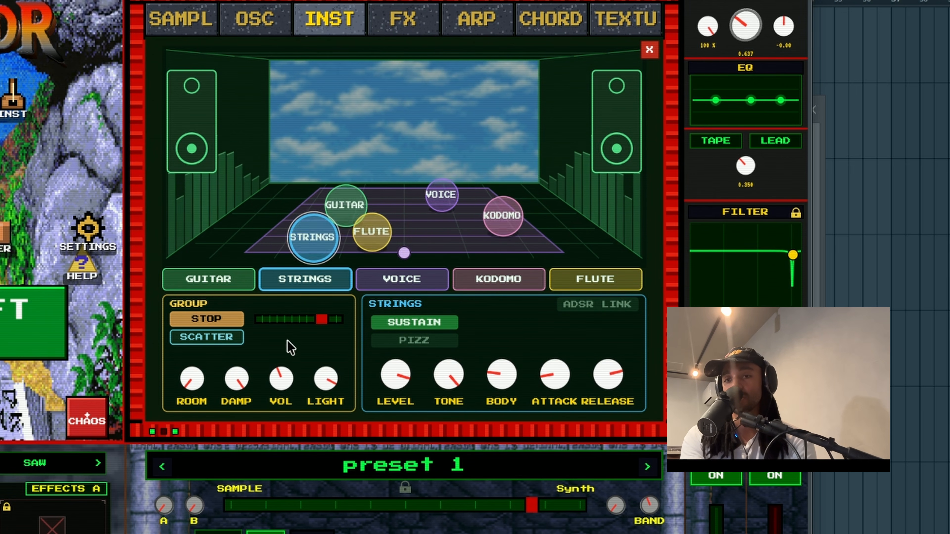
mouse_move(202, 120)
mouse_down()
mouse_move(381, 139)
mouse_move(179, 140)
mouse_move(201, 136)
mouse_up()
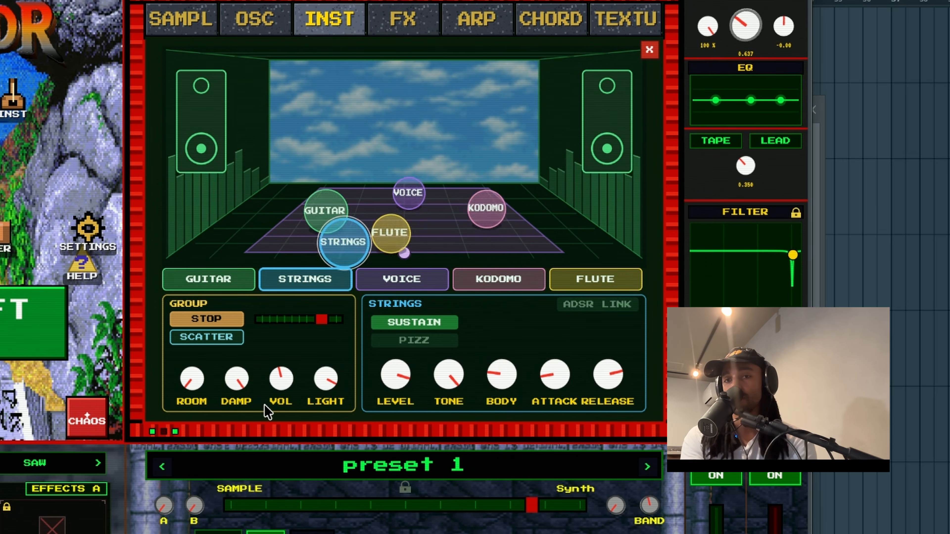
drag(285, 378, 263, 427)
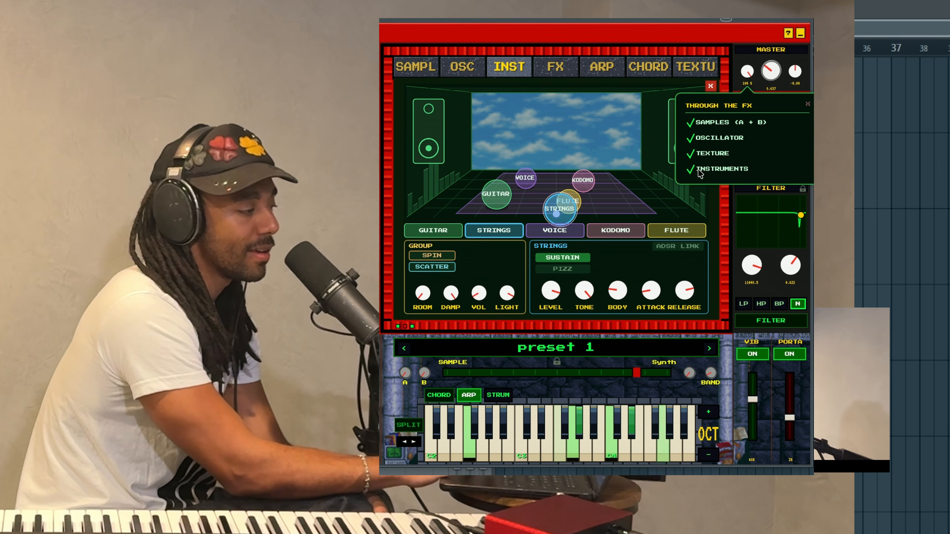
Close the FX routing popup, raise group volume past halfway, and set band-pass filter cutoff 16087.7
click(661, 106)
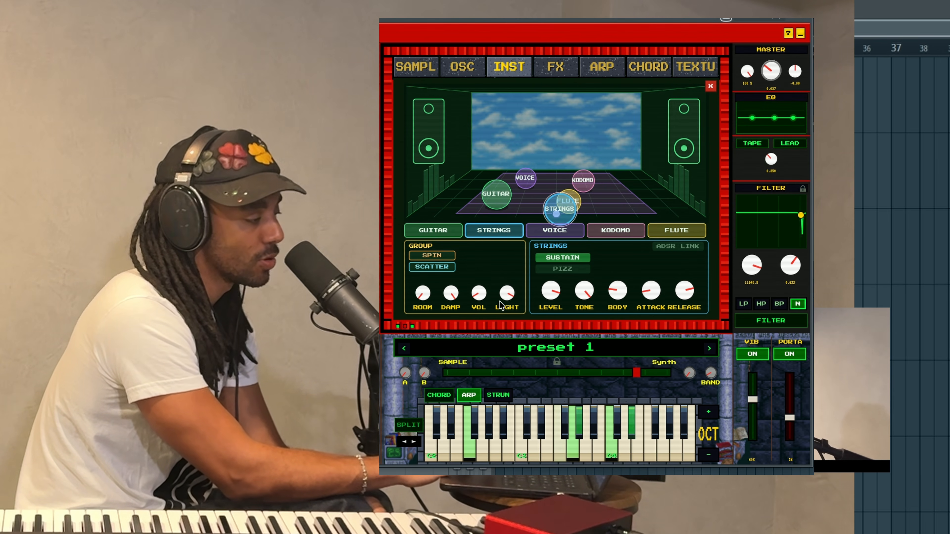
drag(480, 294, 481, 256)
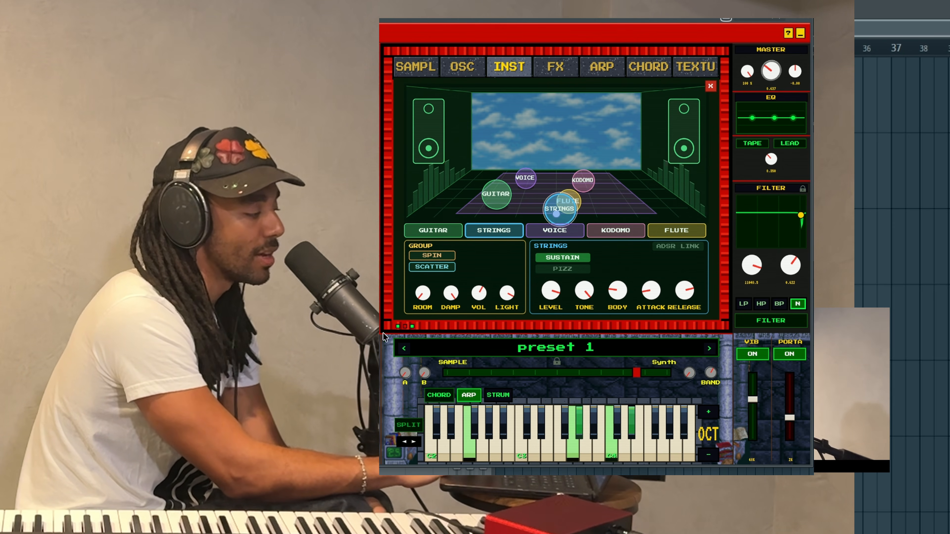
click(778, 303)
drag(801, 215, 790, 243)
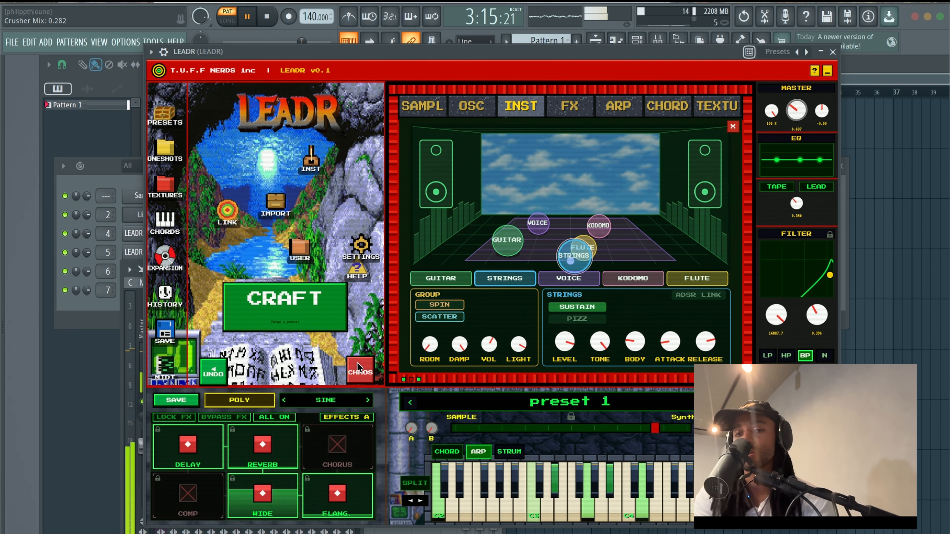
Randomise the whole patch eleven times in a row with Chaos
click(357, 364)
click(357, 363)
click(357, 364)
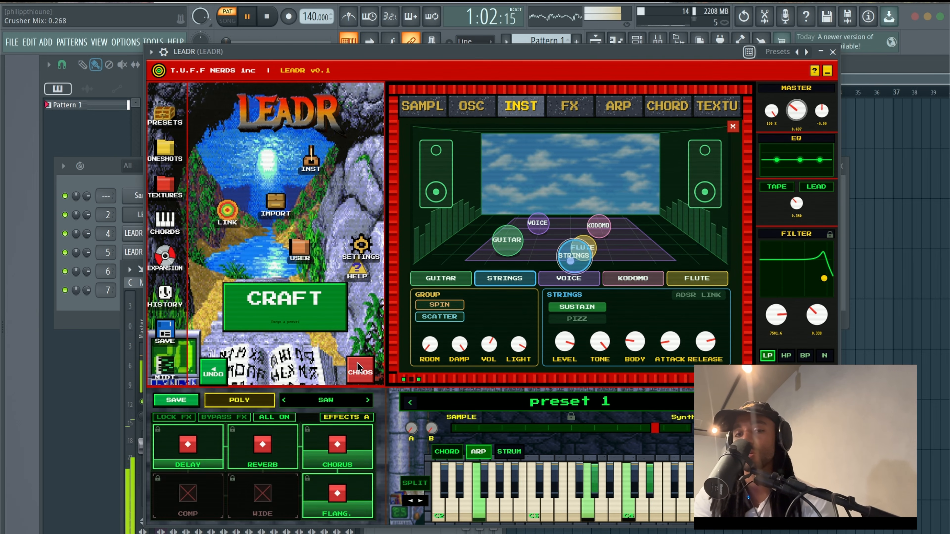
click(358, 364)
click(357, 363)
click(358, 364)
click(357, 363)
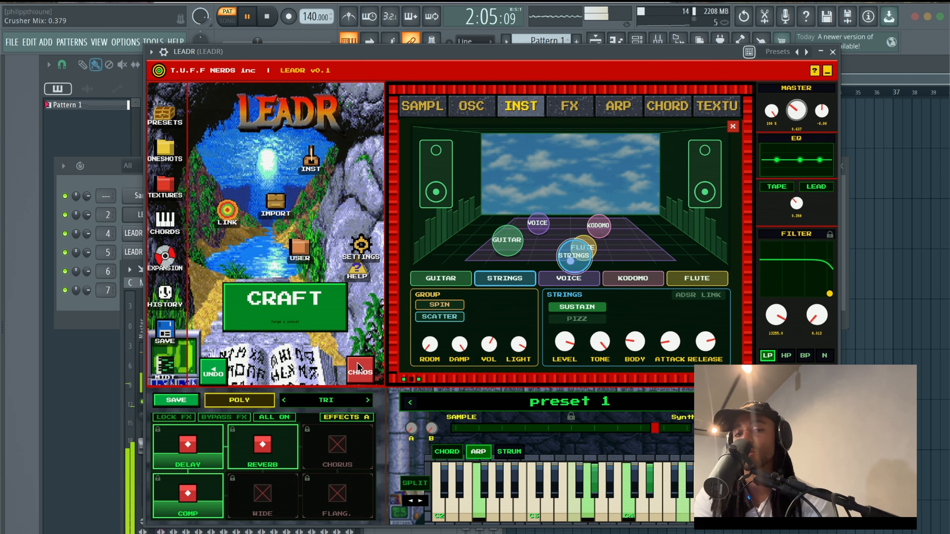
click(358, 363)
click(358, 363)
click(357, 363)
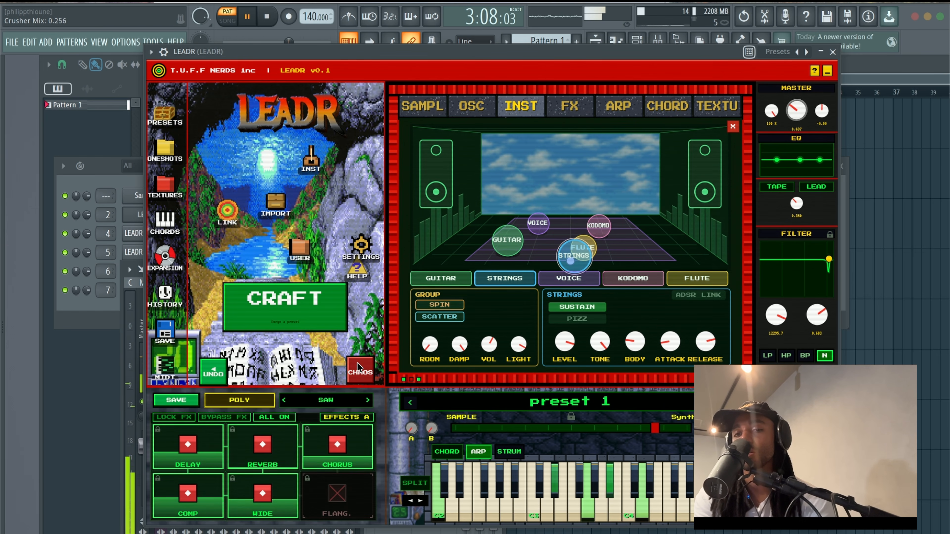
click(357, 362)
click(358, 362)
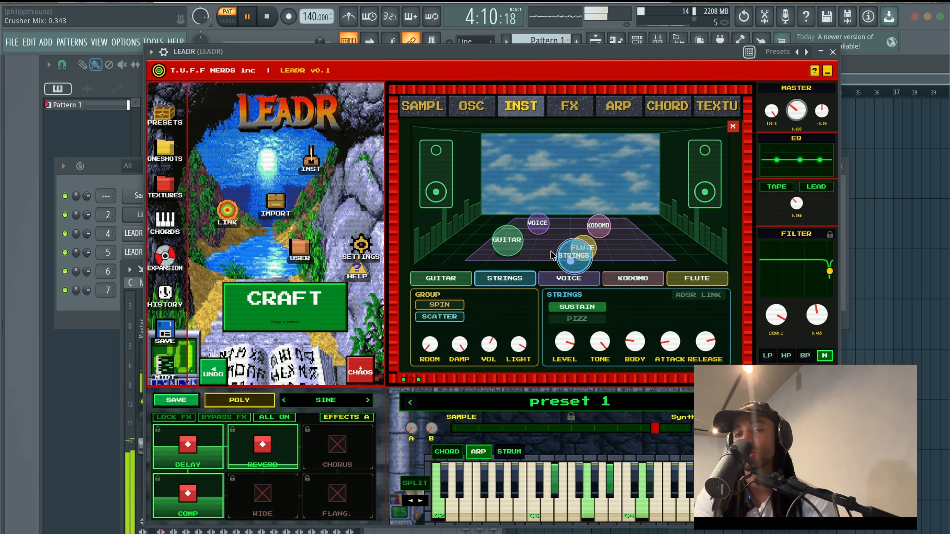
Set the instruments spinning, then randomise the patch six more times with Chaos
click(447, 306)
click(334, 456)
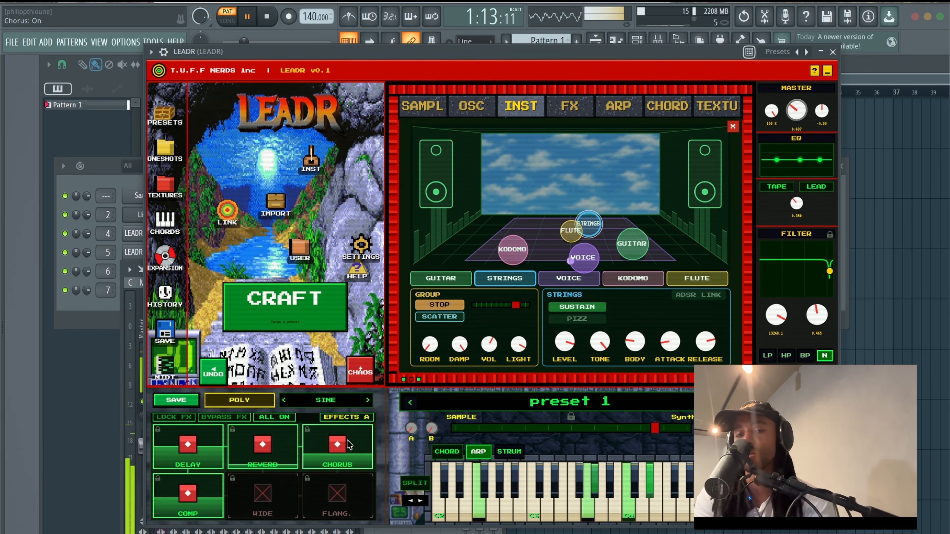
click(358, 373)
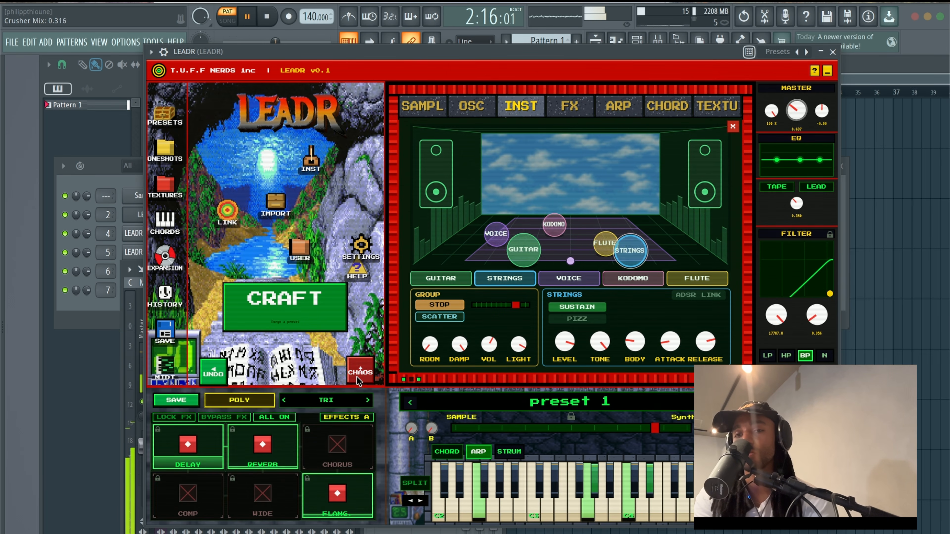
click(358, 372)
click(358, 379)
click(358, 379)
click(358, 379)
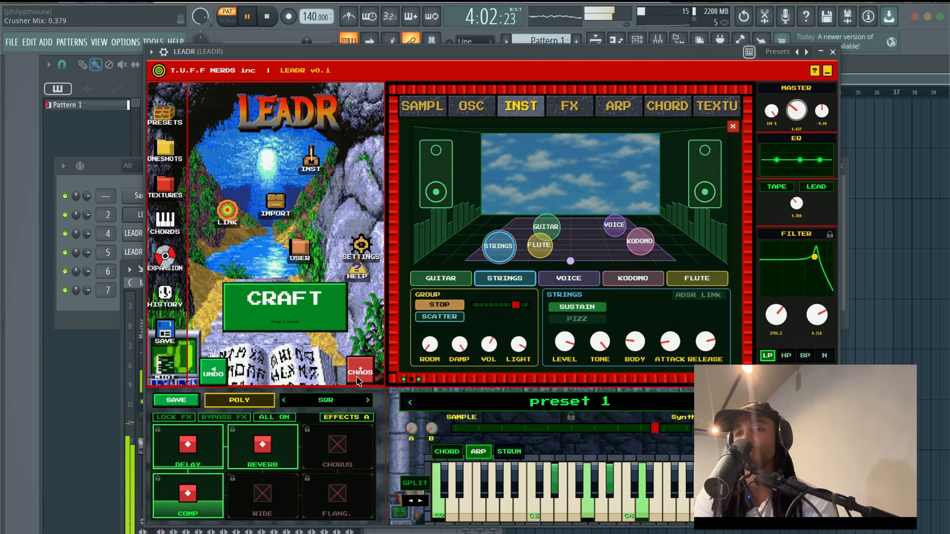
click(358, 379)
Turn off the Voice, Kodomo and Flute layers, leaving only guitar and strings
click(566, 278)
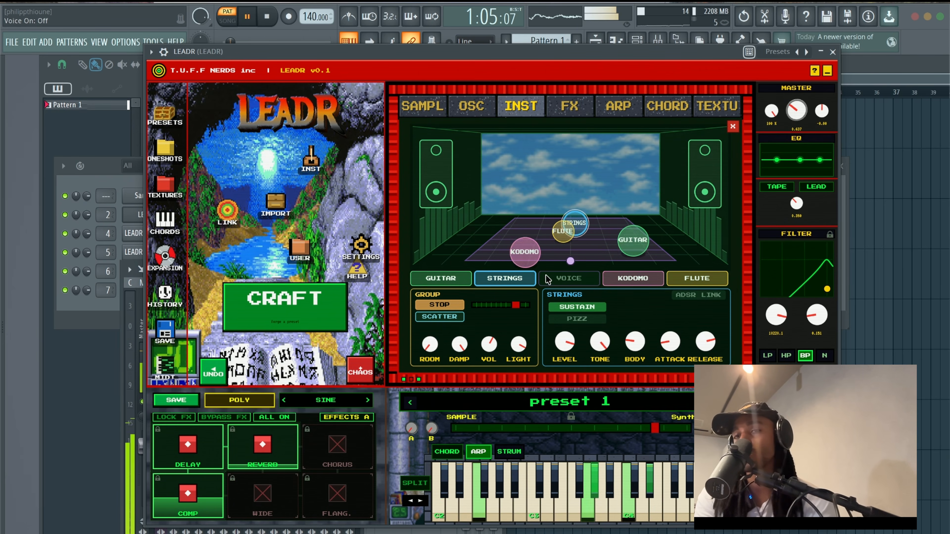
click(644, 278)
click(696, 278)
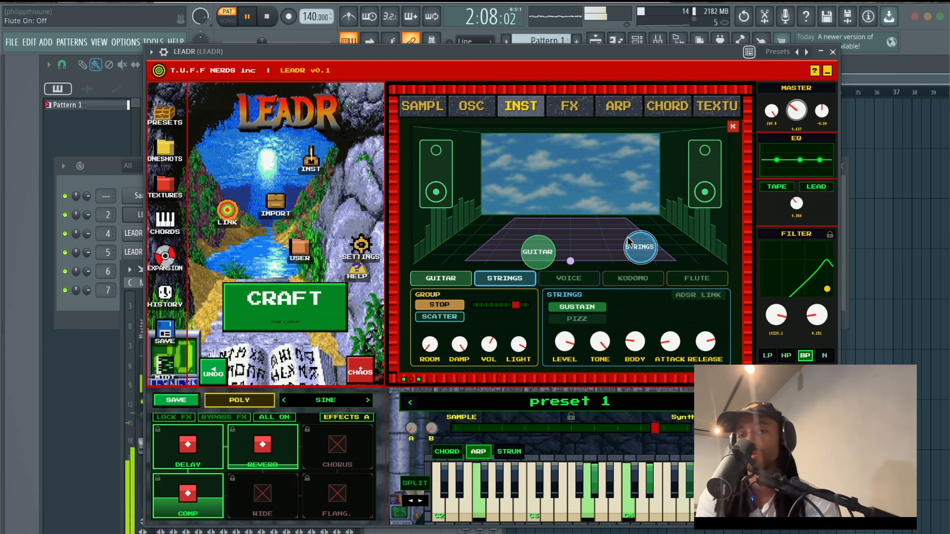
Stop the spin, pan guitar fully right and strings fully left, respin, and set master FX mix to 0%
click(449, 305)
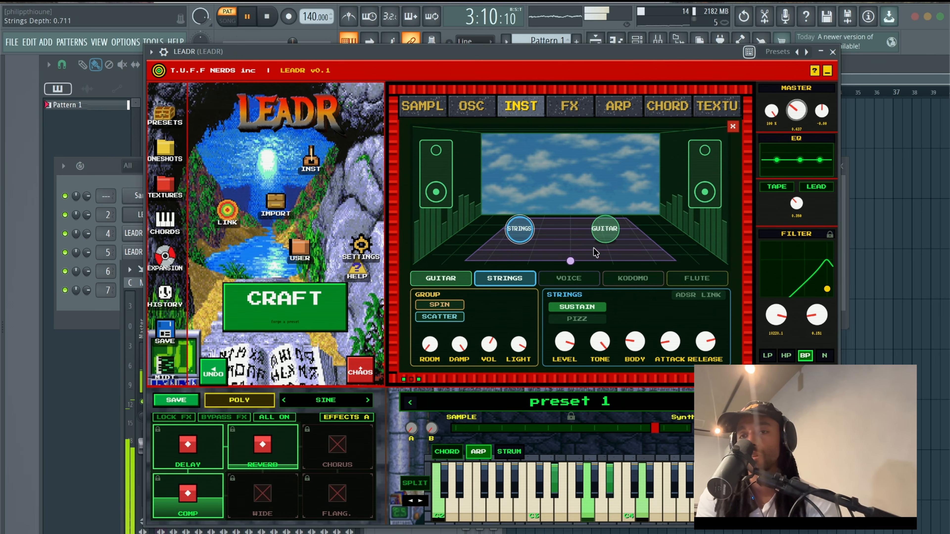
drag(606, 231, 661, 242)
drag(505, 242, 428, 238)
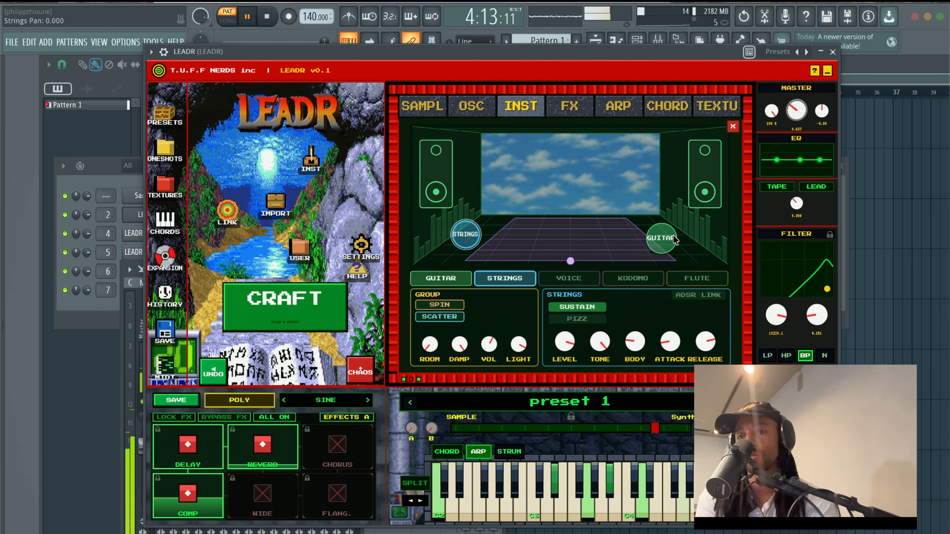
drag(661, 238, 688, 243)
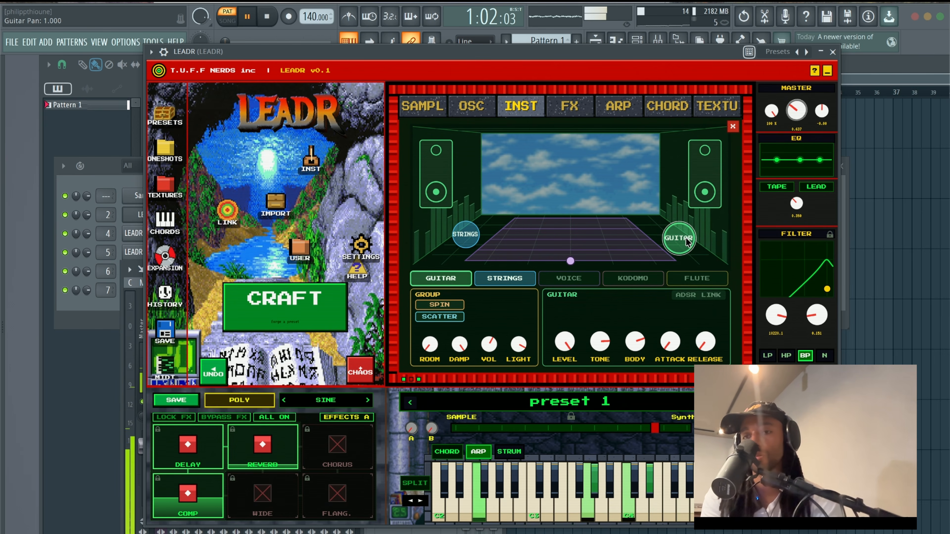
click(447, 305)
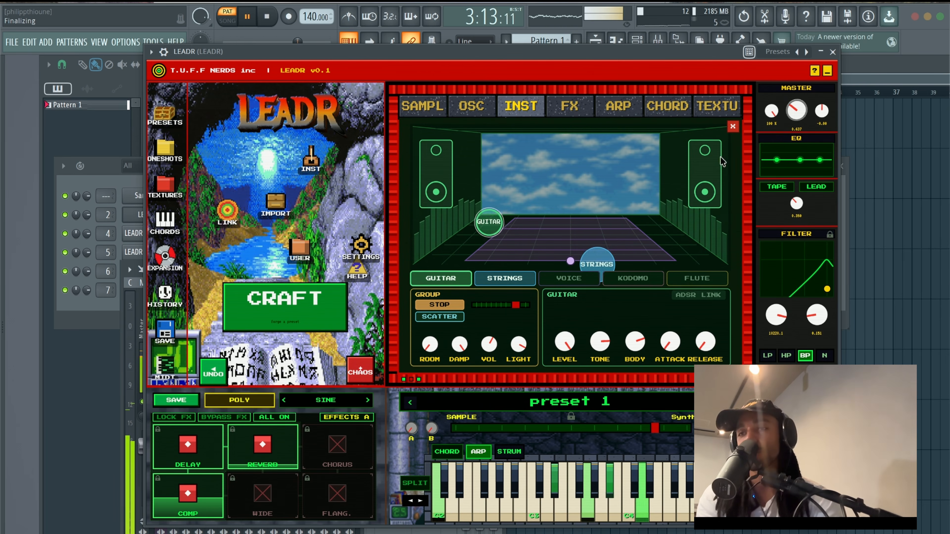
drag(732, 212, 731, 277)
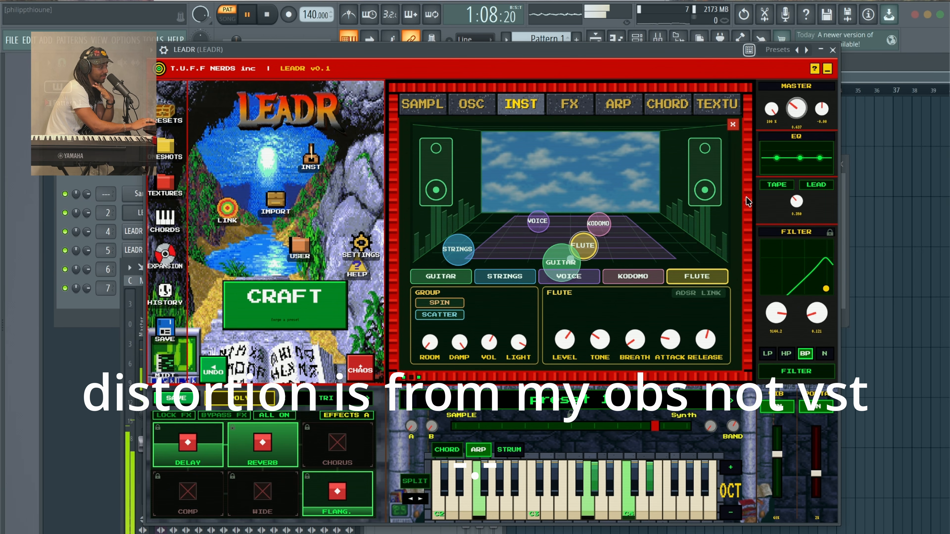
Start the instruments spinning and view the Through the FX checklist, then close it
click(439, 302)
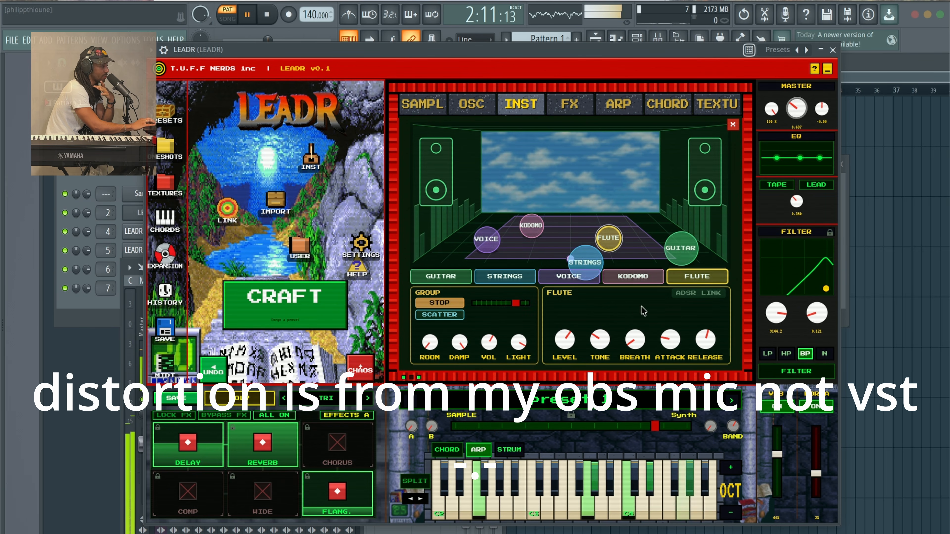
right_click(771, 109)
click(772, 109)
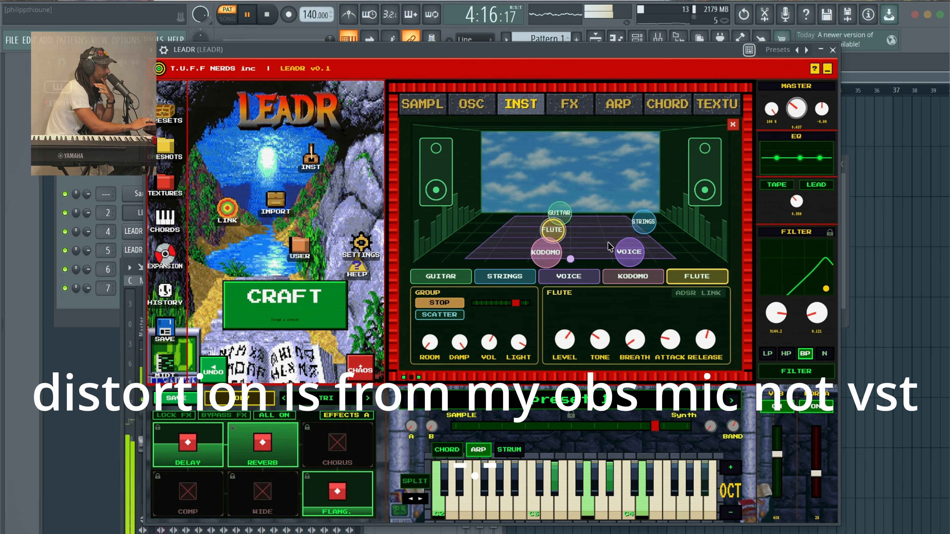
Randomise the patch twice with Chaos, set master pitch to -6.75 st and level to about 1.13
click(365, 369)
click(367, 370)
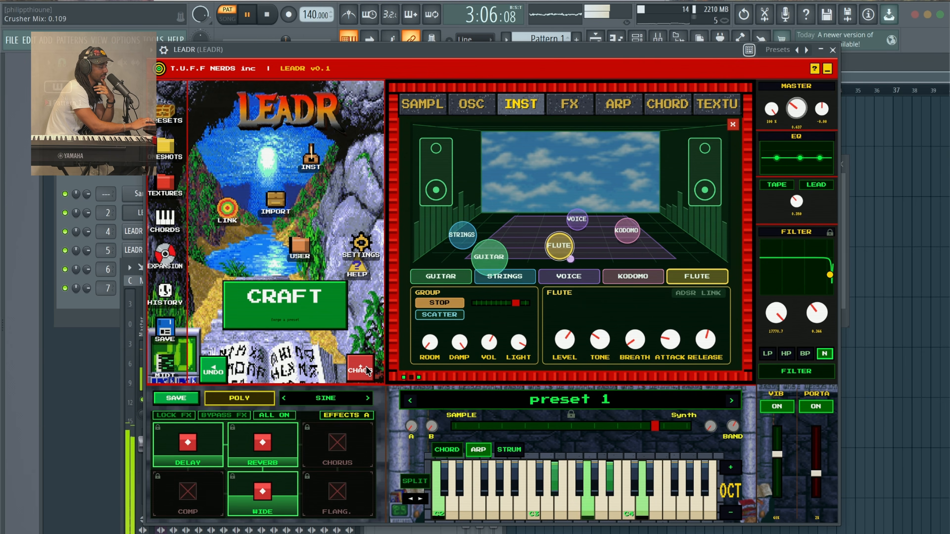
drag(823, 122, 814, 152)
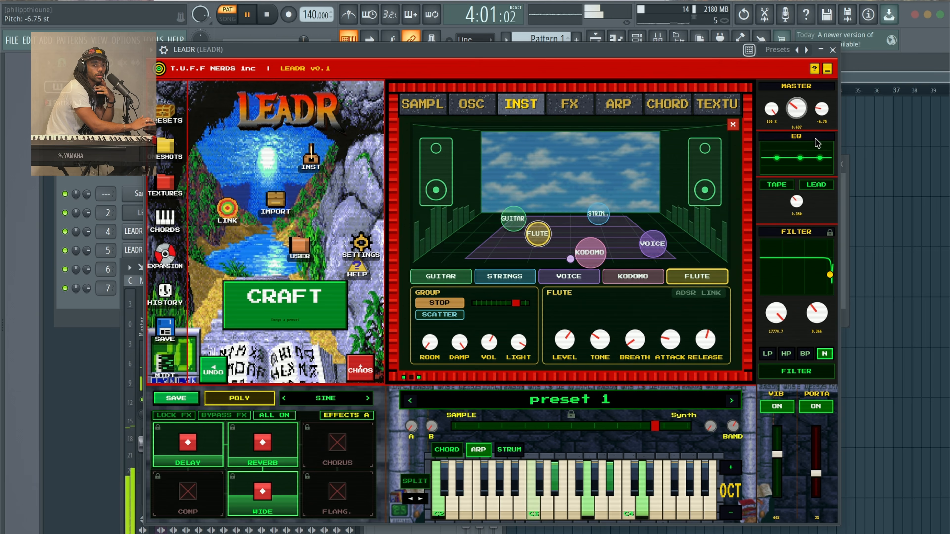
drag(791, 112, 792, 73)
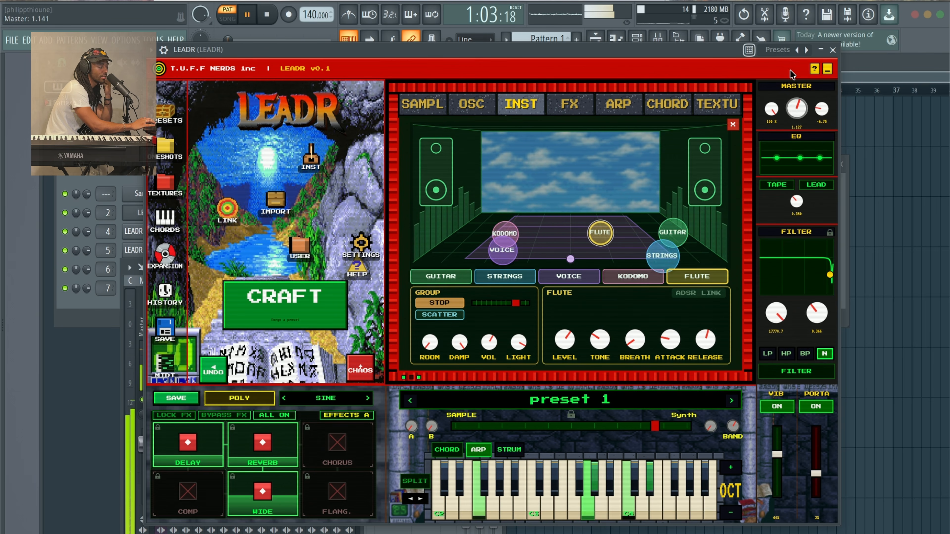